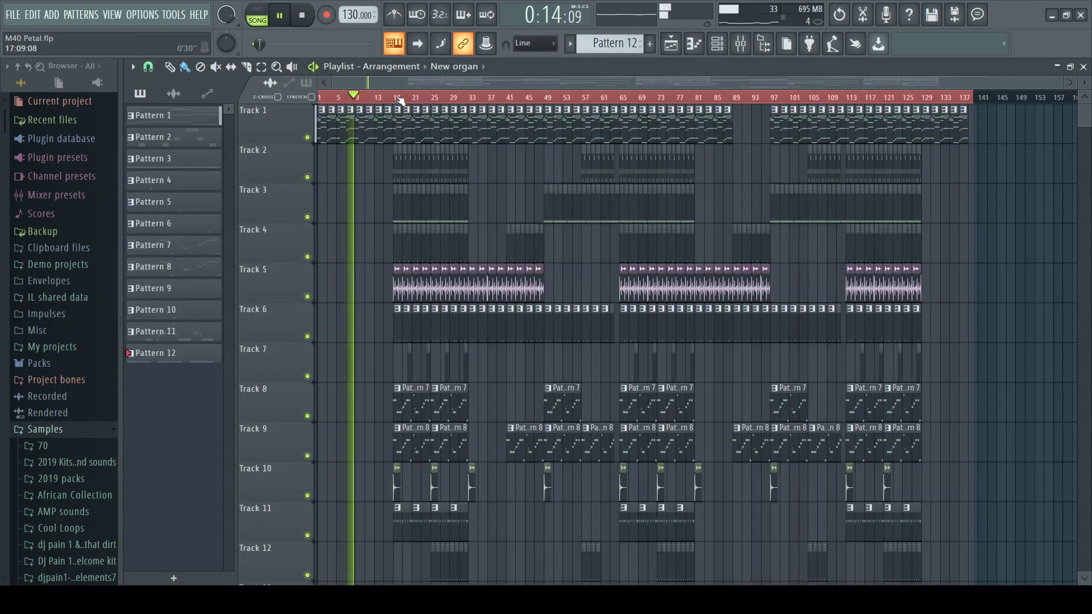
Play the full arrangement from bar 17 to hear the beat with all tracks
key("space")
left_click(396, 96)
key("space")
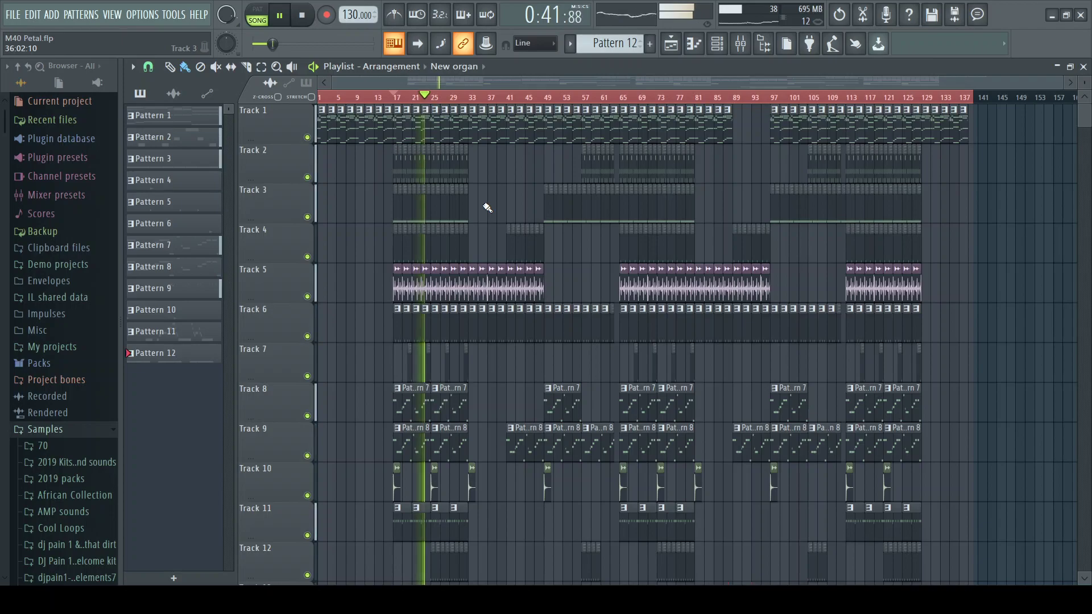
key("space")
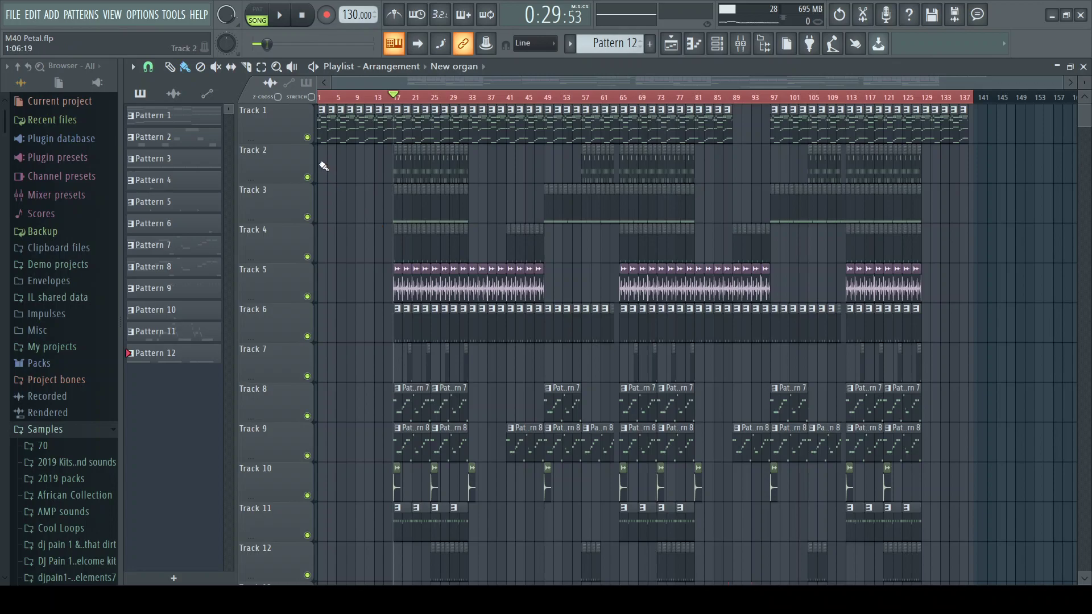
Solo Track 1, play it back, and open its Pattern 1 clip in the piano roll
right_click(308, 138)
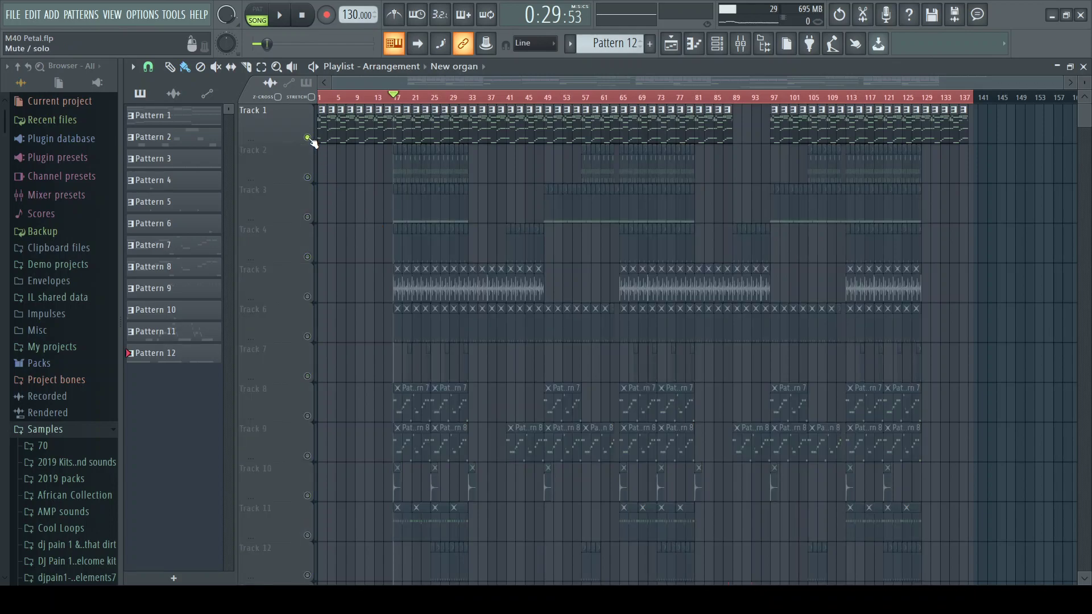
key("space")
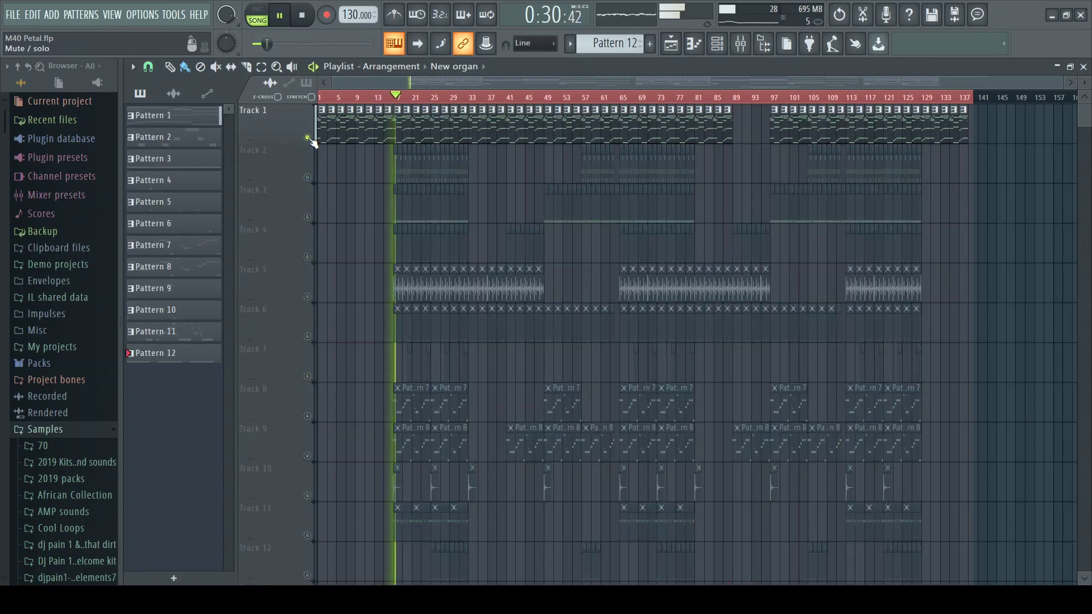
double_click(405, 129)
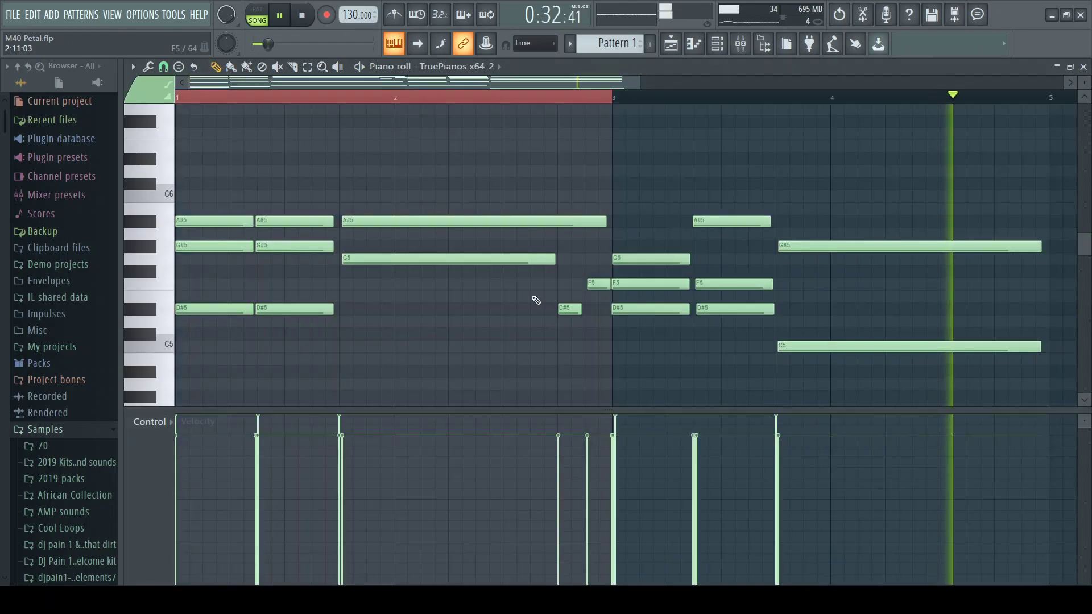
Examine the upper chord notes and low bass notes of Pattern 1 while it plays
scroll(529, 233, "down", 6)
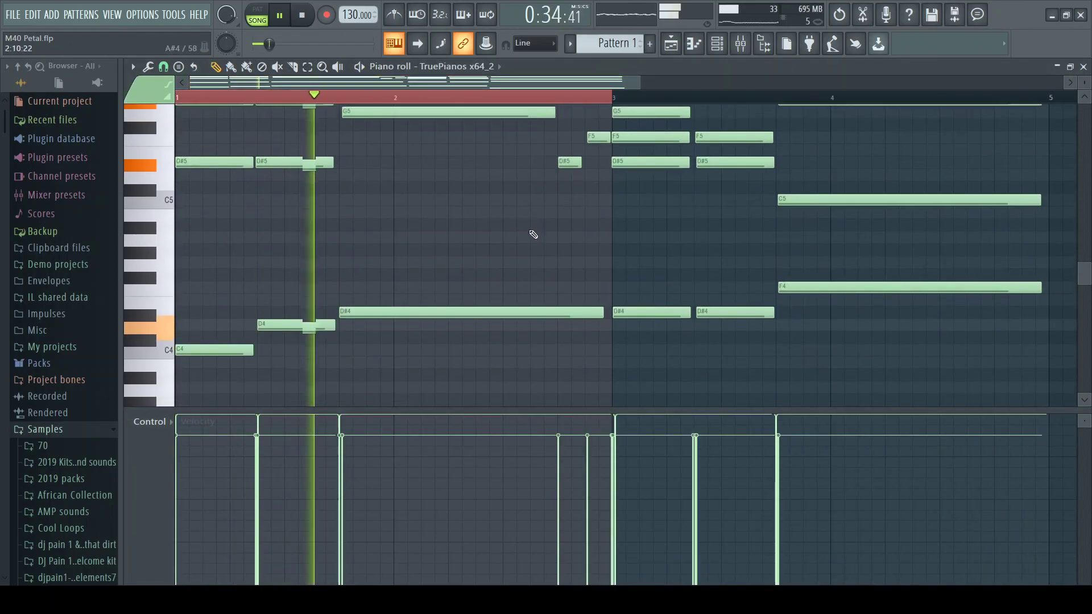
scroll(526, 228, "up", 5)
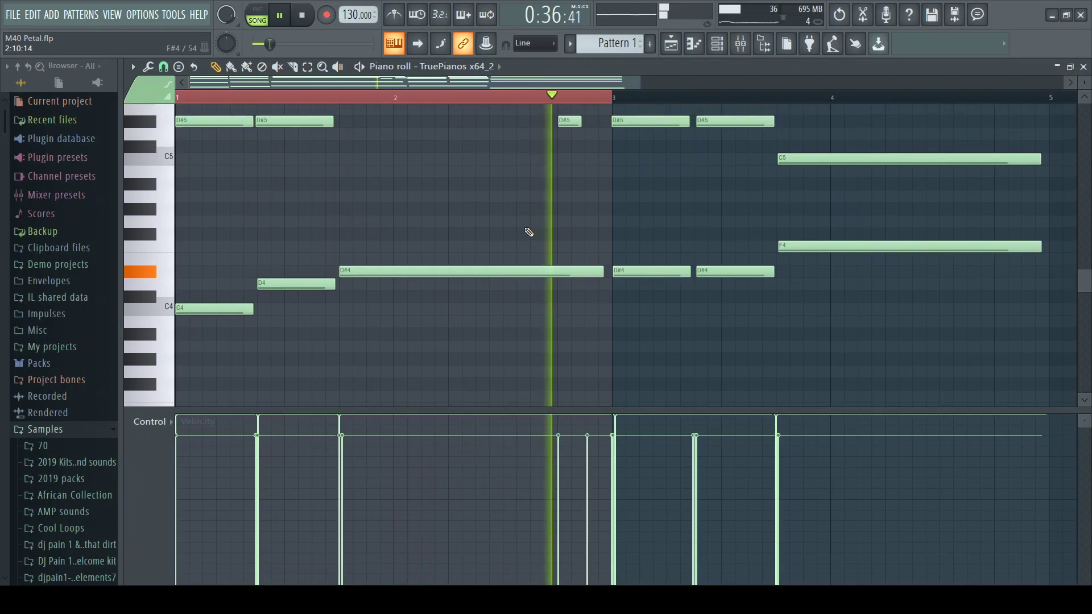
scroll(524, 227, "down", 11)
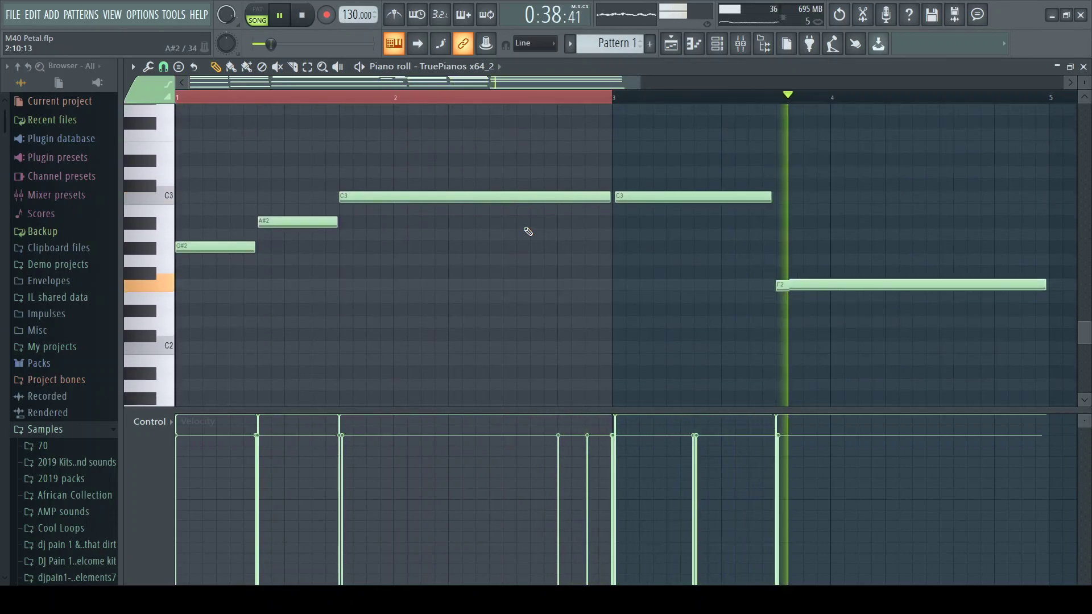
key("space")
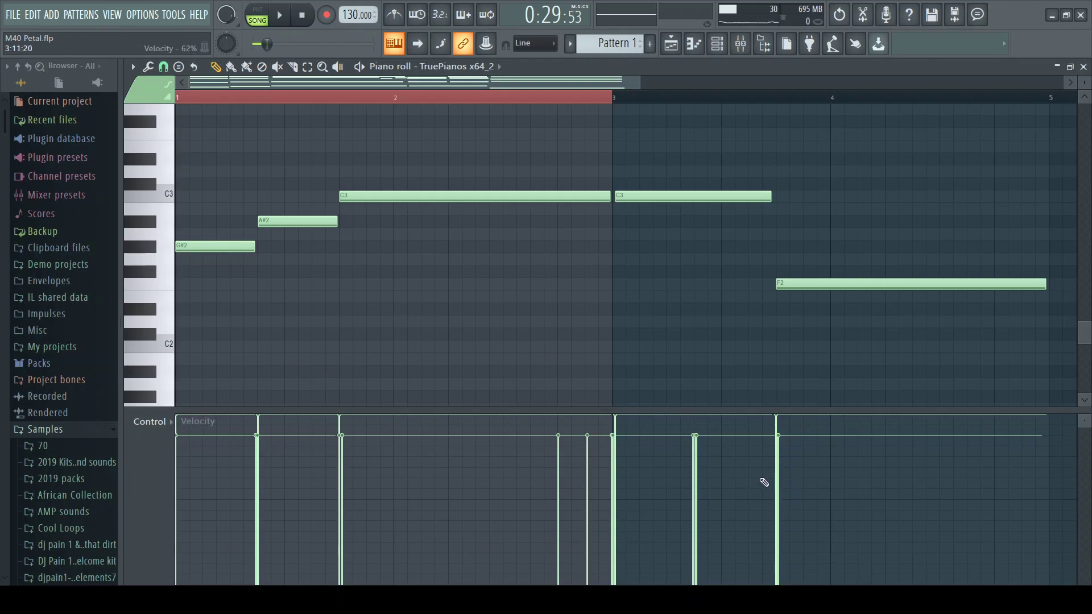
scroll(489, 414, "up", 3)
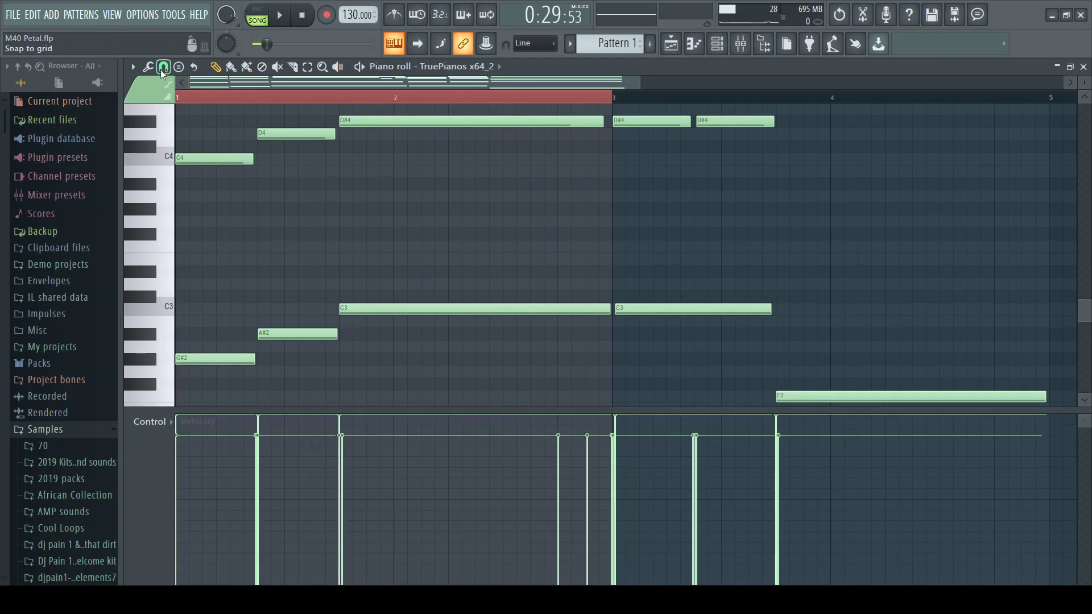
left_click(384, 210)
left_click_drag(386, 210, 359, 256)
right_click(358, 246)
right_click(375, 209)
Play Pattern 1 from its beginning and follow its middle and upper piano notes during playback
left_click(189, 98)
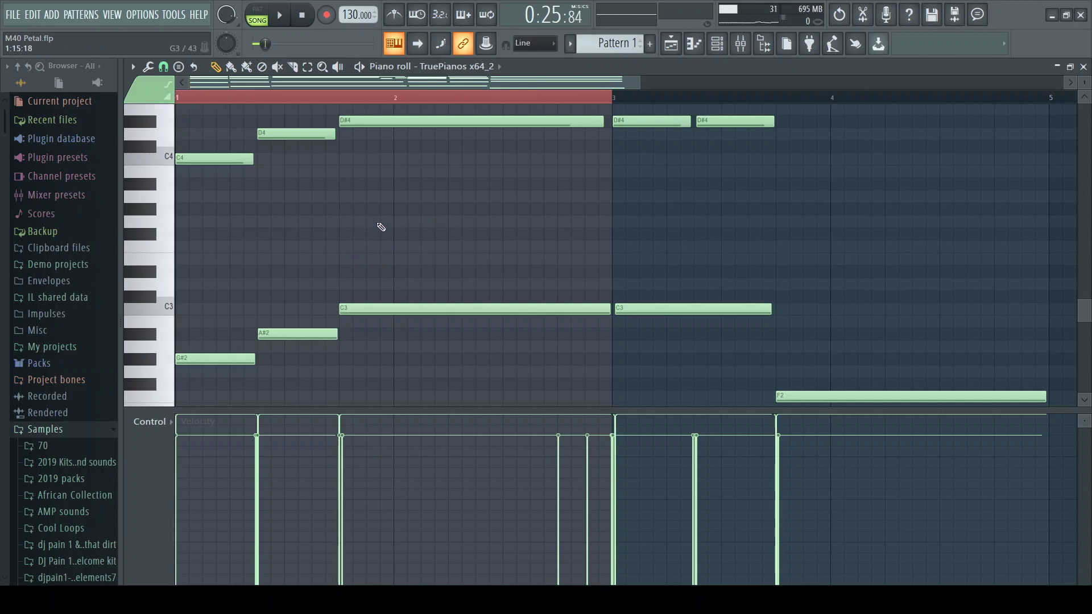
key("space")
scroll(480, 337, "down", 3)
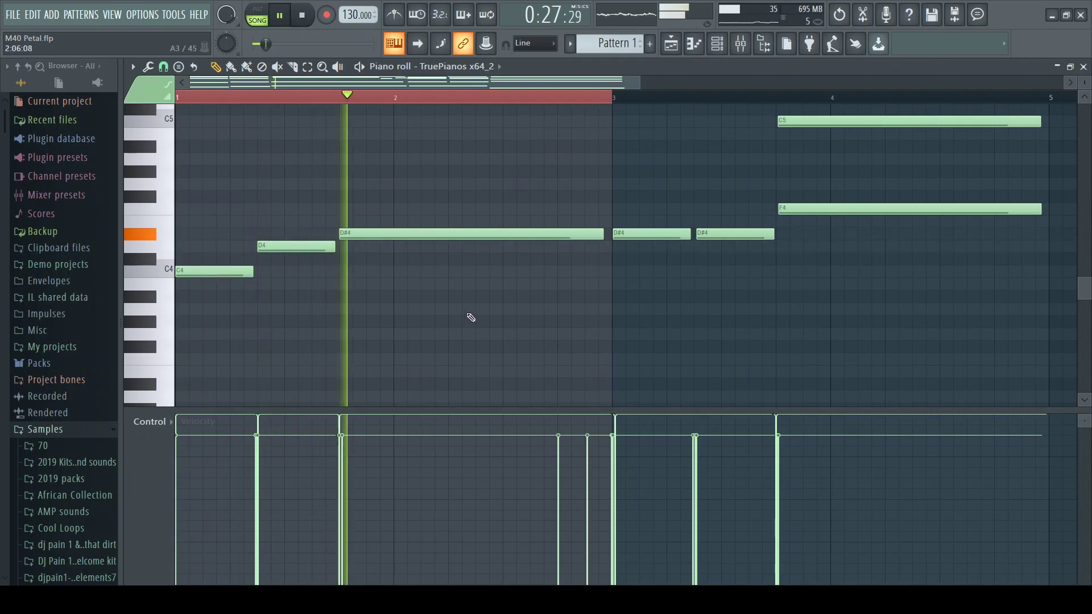
scroll(512, 319, "up", 10)
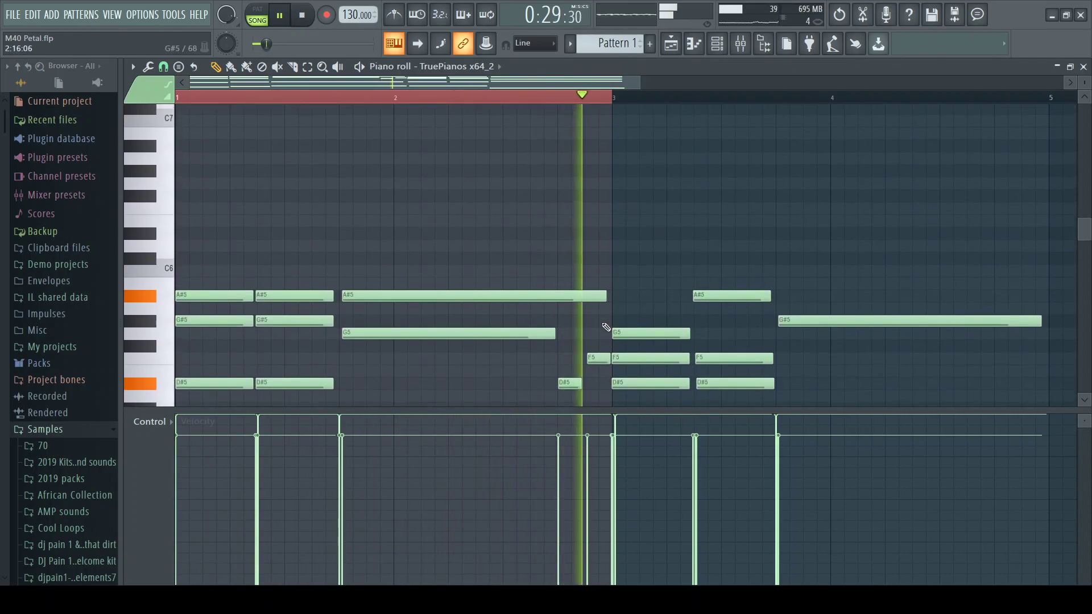
scroll(654, 342, "down", 3)
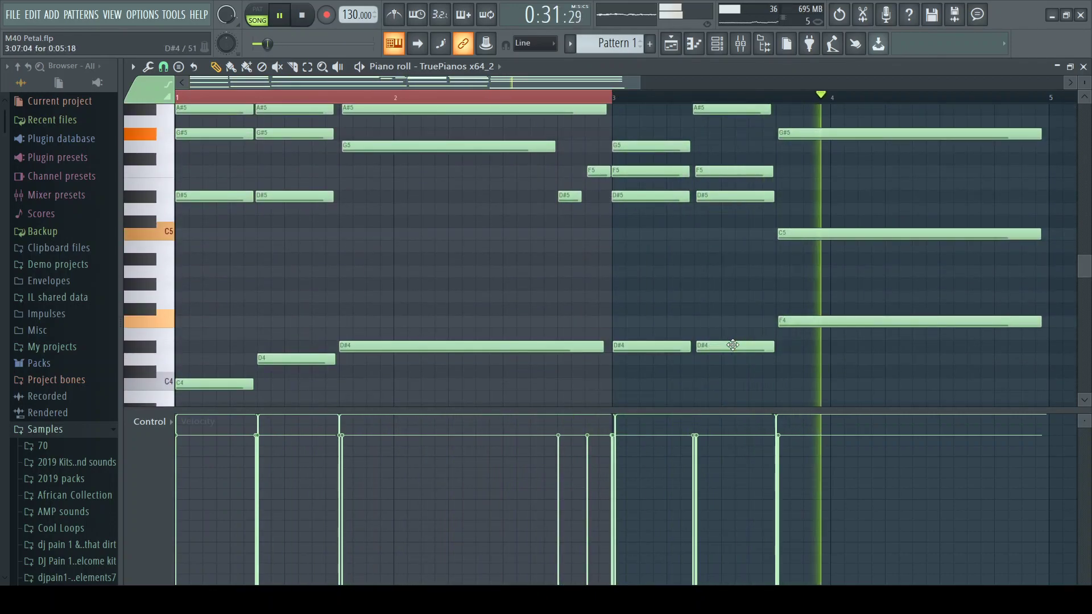
key("space")
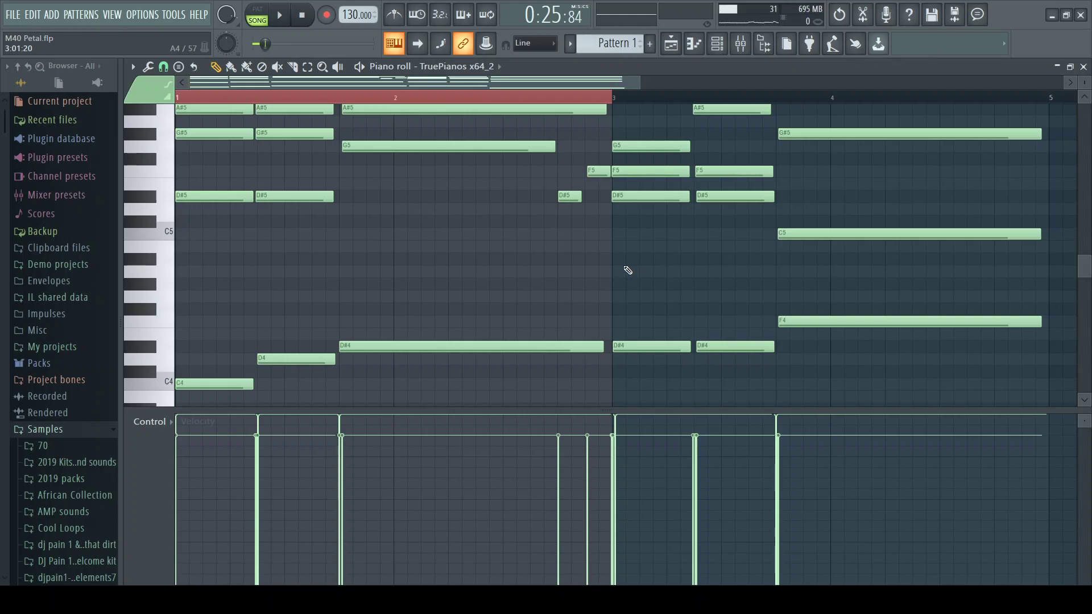
Open the TruePianos x64_2 instrument for inspection, and open the iZotope Vinyl effect on its mixer track
key("F6")
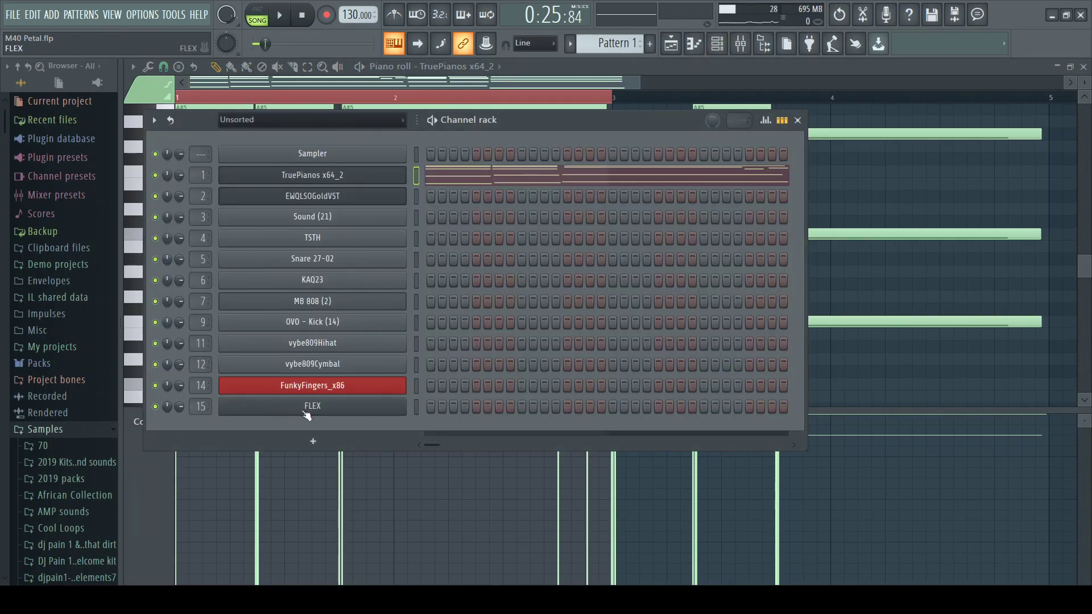
left_click(351, 183)
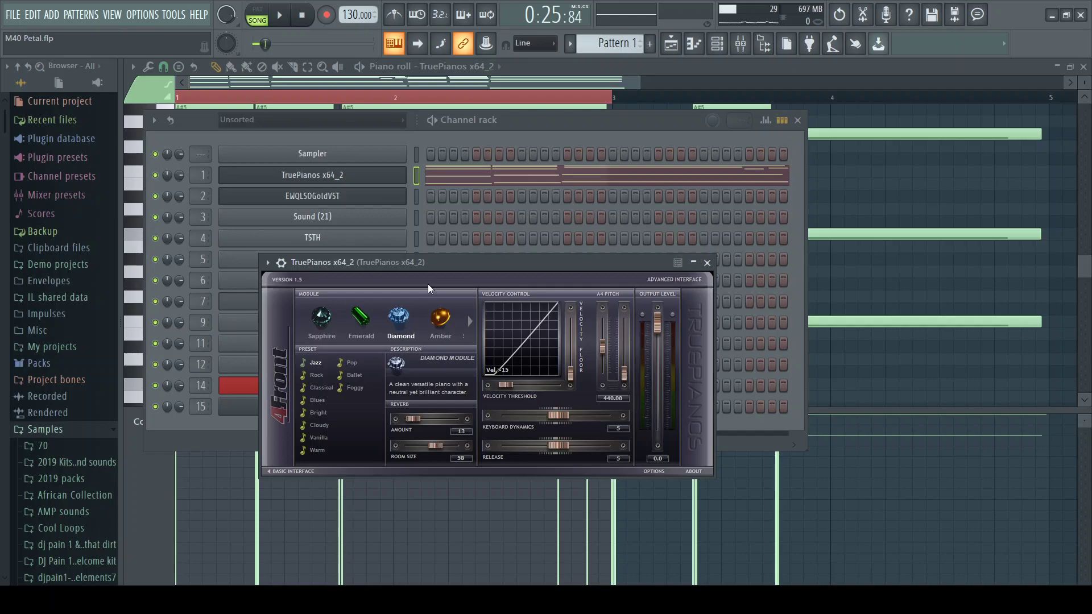
key("F9")
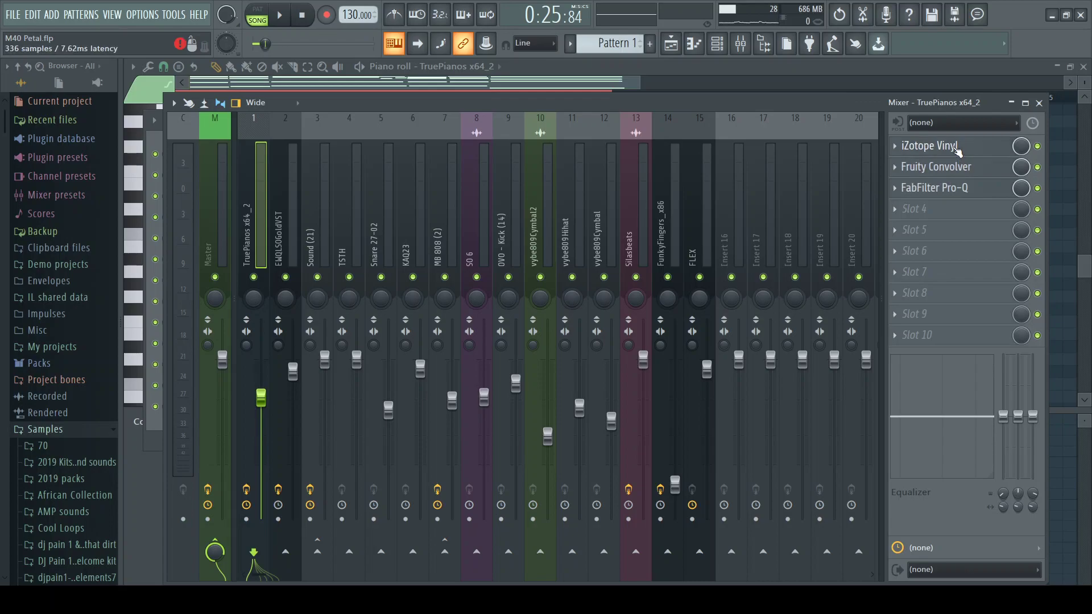
left_click(959, 151)
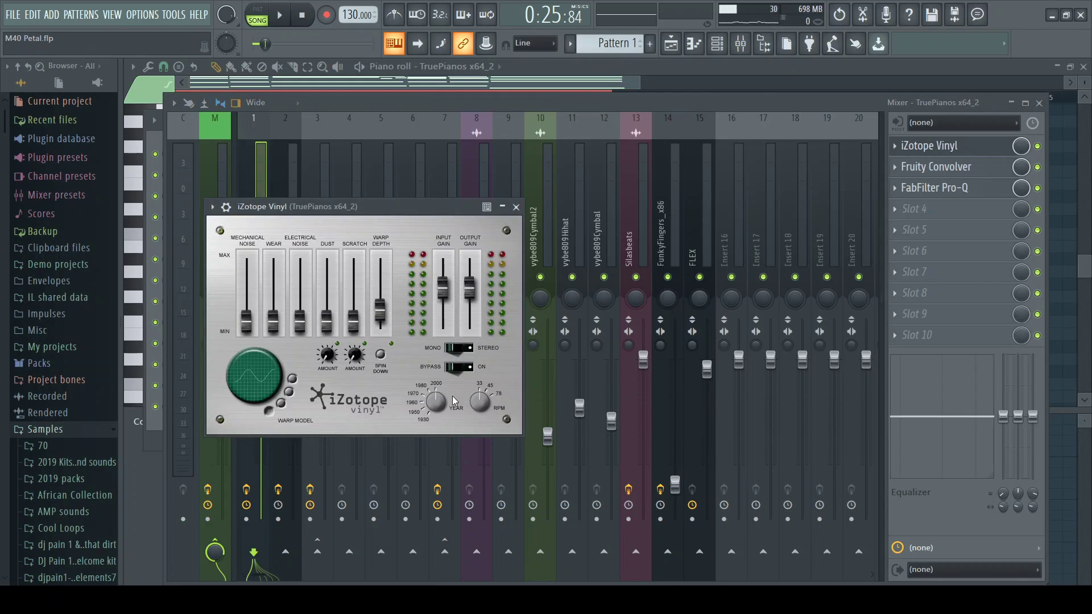
Try a Warp Depth of about 85% in iZotope Vinyl during playback, and lower it back to its original setting
key("space")
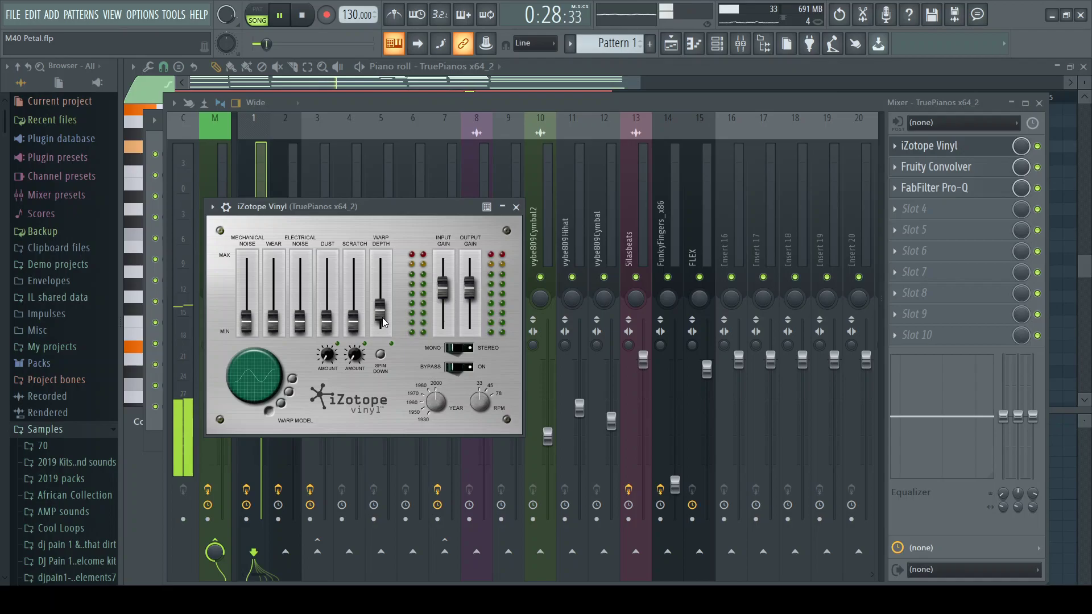
left_click_drag(383, 322, 385, 286)
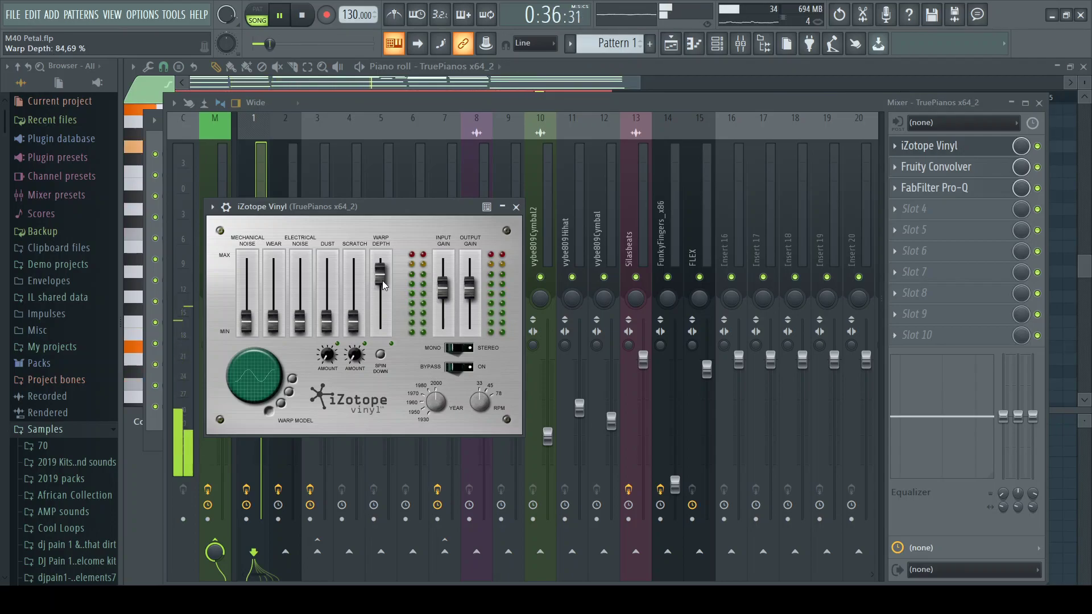
key("space")
left_click_drag(384, 286, 386, 320)
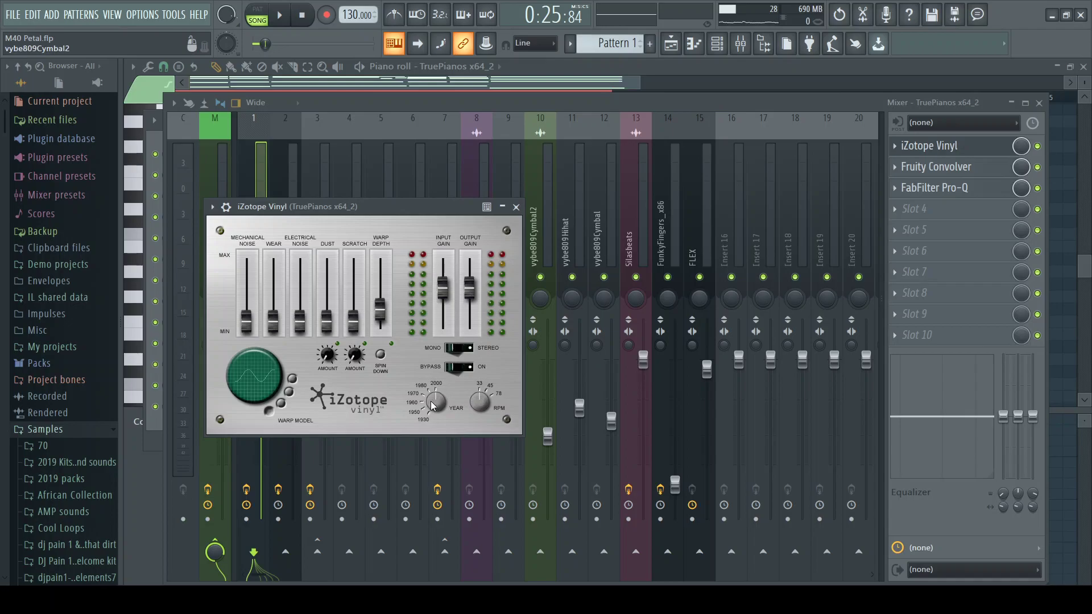
Try the Year dial of iZotope Vinyl during playback, and point out its noise and wear sliders, leaving them at minimum
key("space")
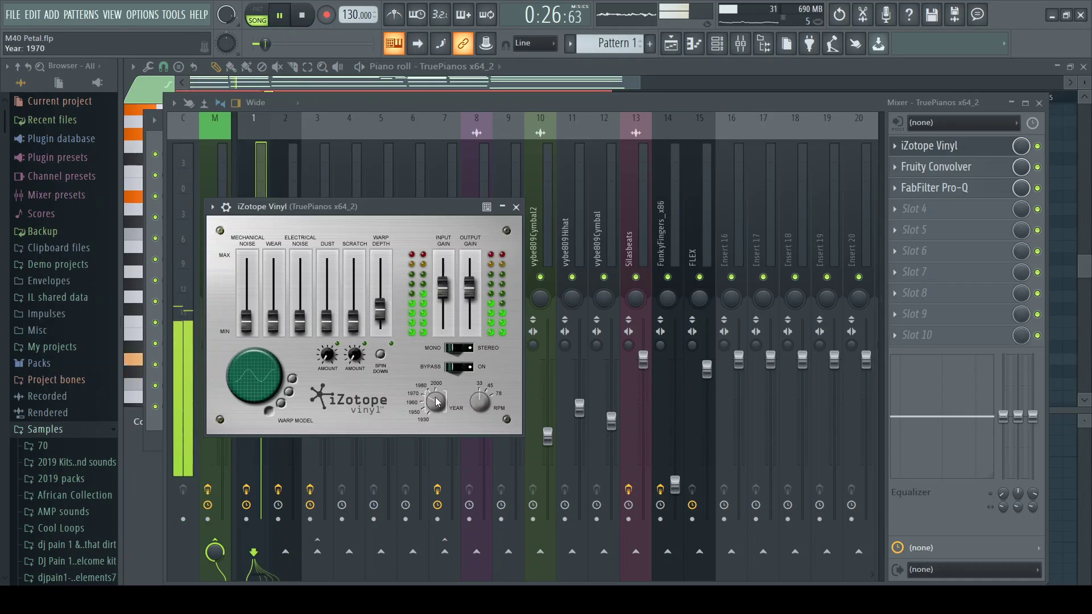
left_click_drag(432, 411, 481, 373)
key("space")
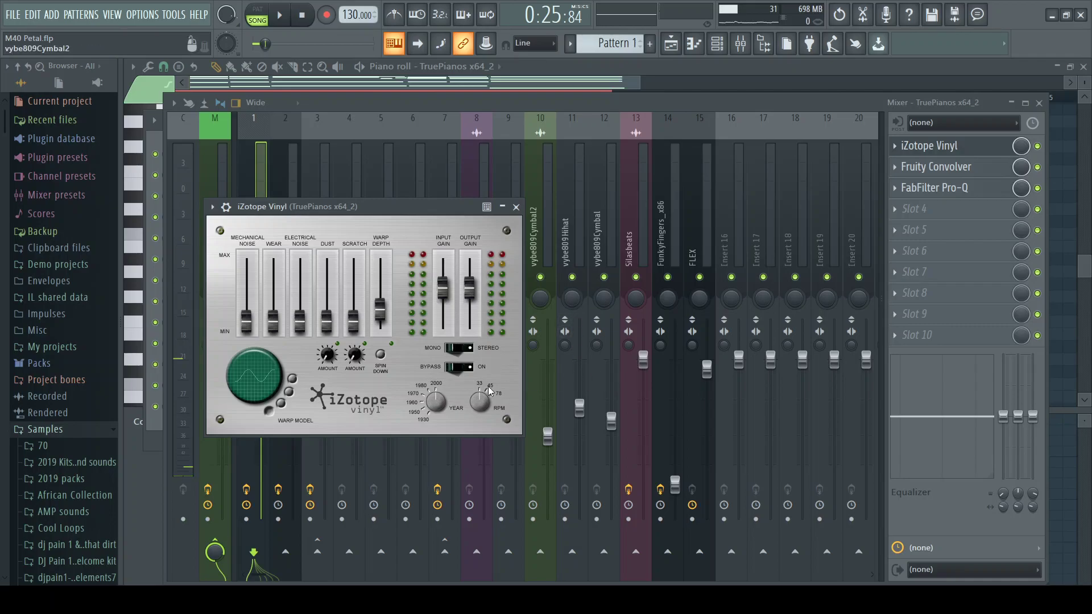
left_click_drag(248, 328, 288, 373)
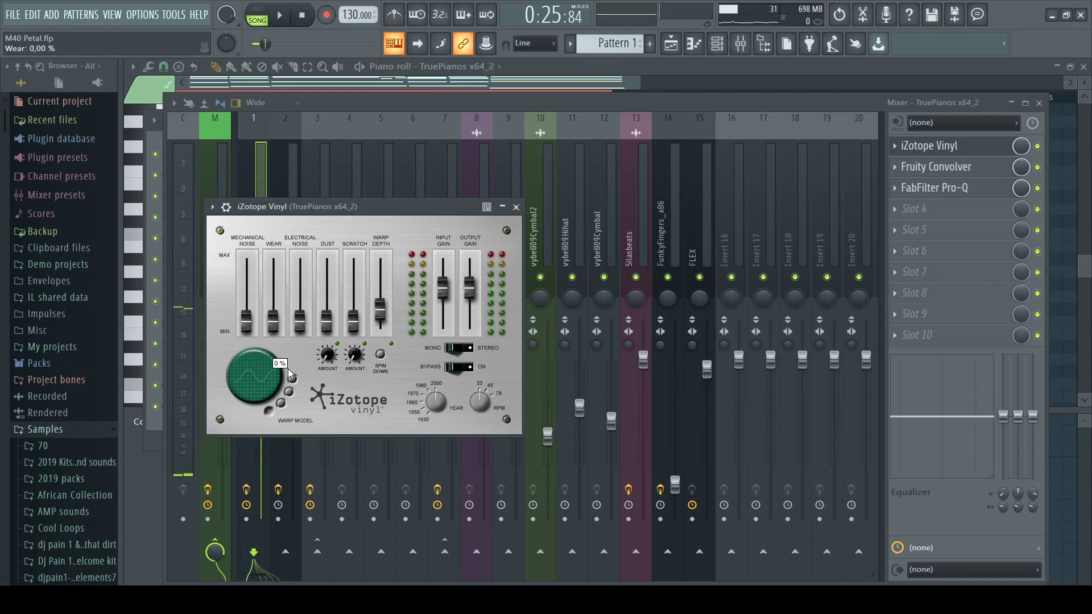
mouse_move(302, 325)
left_mouse_down()
mouse_move(301, 245)
mouse_move(301, 328)
left_mouse_up()
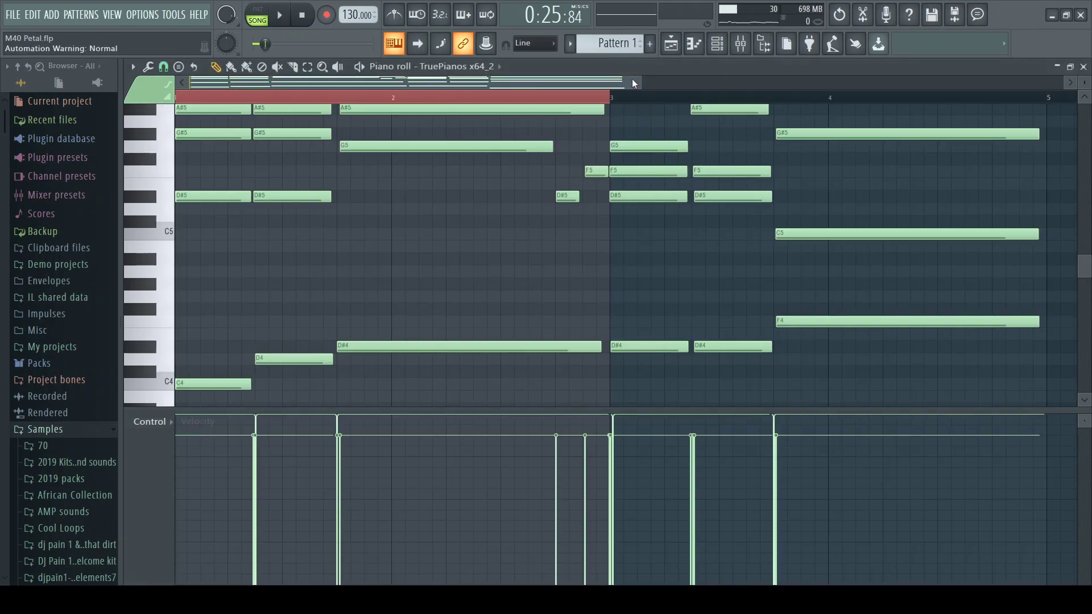
Bring the mixer back up and open the Fruity Convolver effect on the TruePianos track
left_click(624, 86)
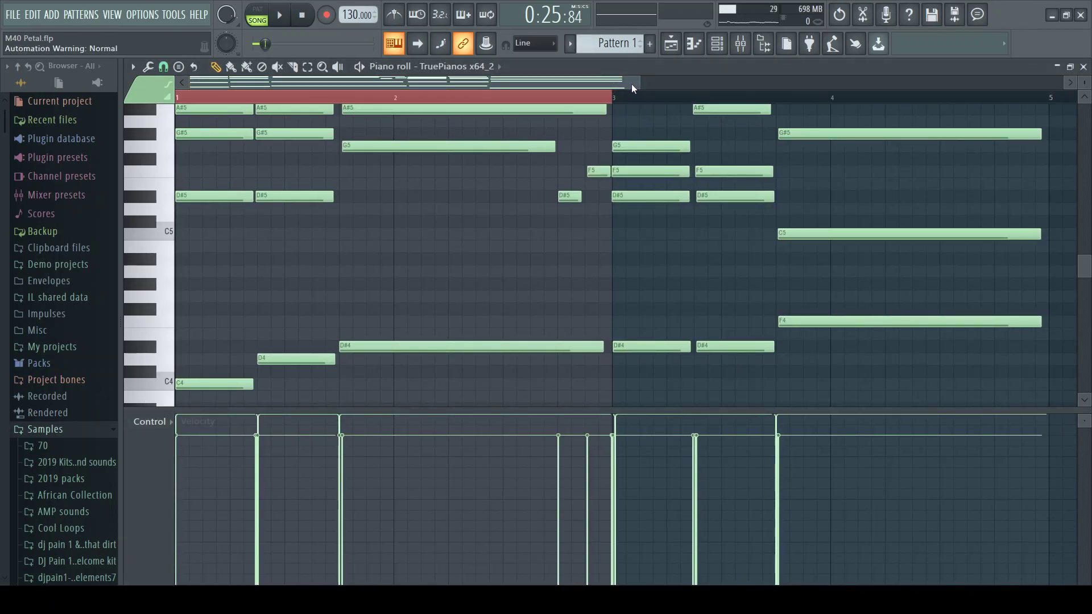
left_click(741, 44)
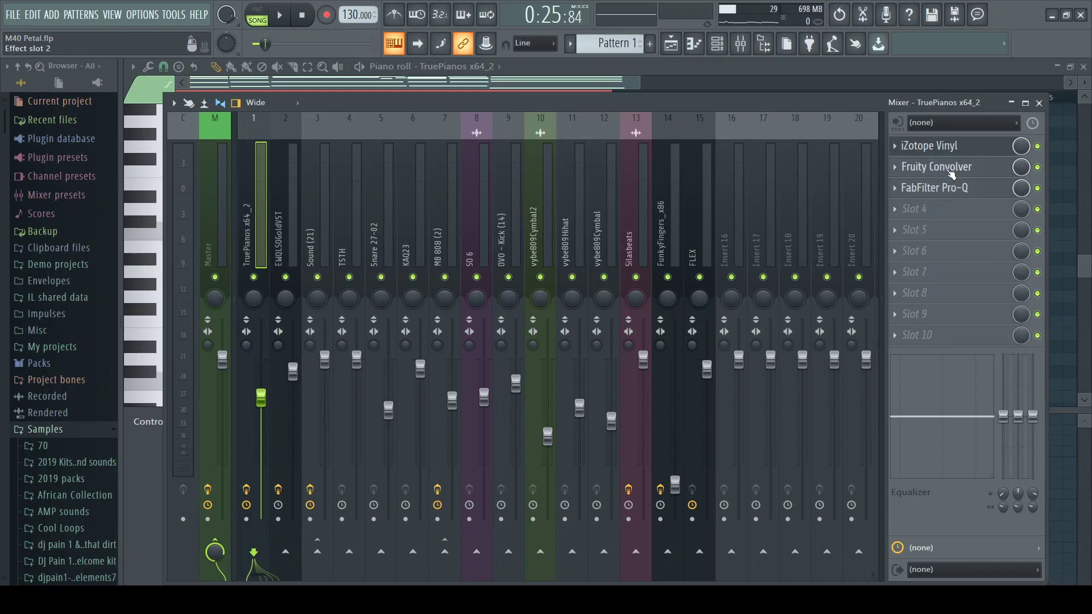
left_click(935, 168)
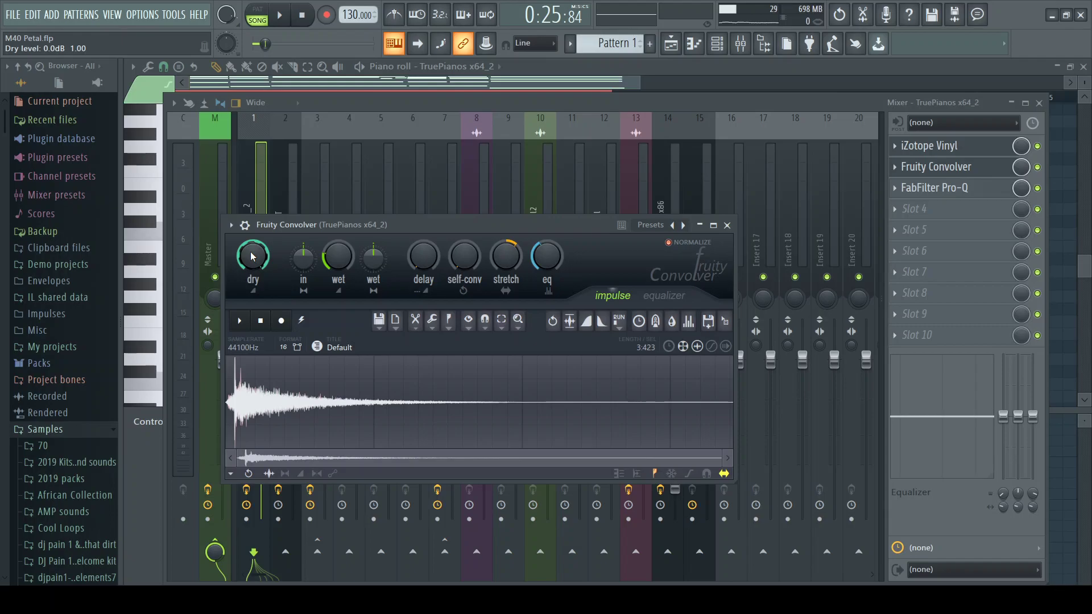
Audition the Fruity Convolver reverb during playback by varying its dry and wet levels, and restore the original balance
key("space")
left_click_drag(253, 256, 253, 290)
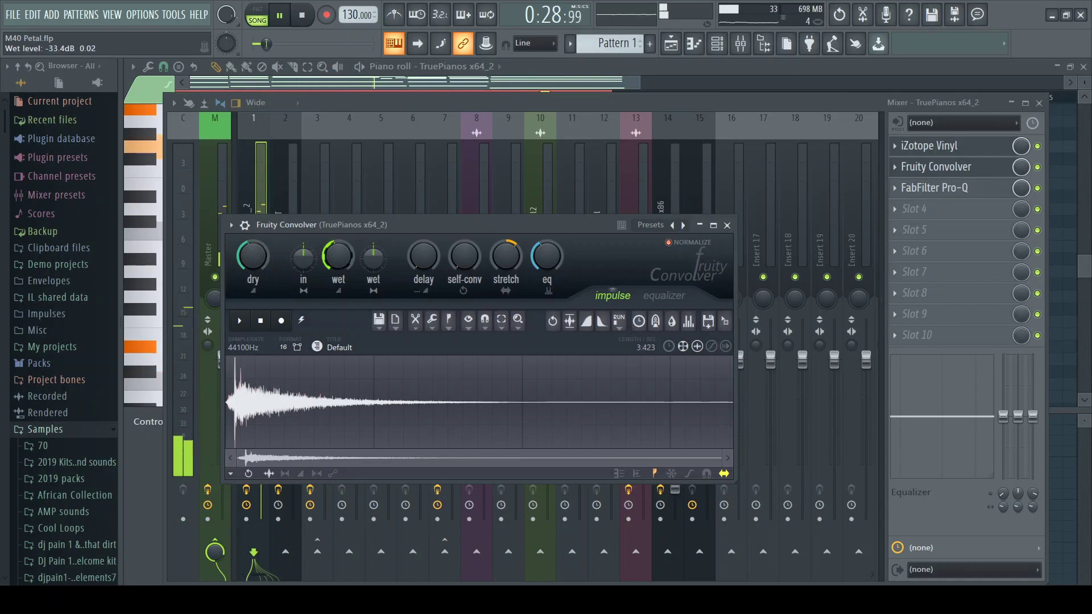
left_click_drag(337, 256, 338, 261)
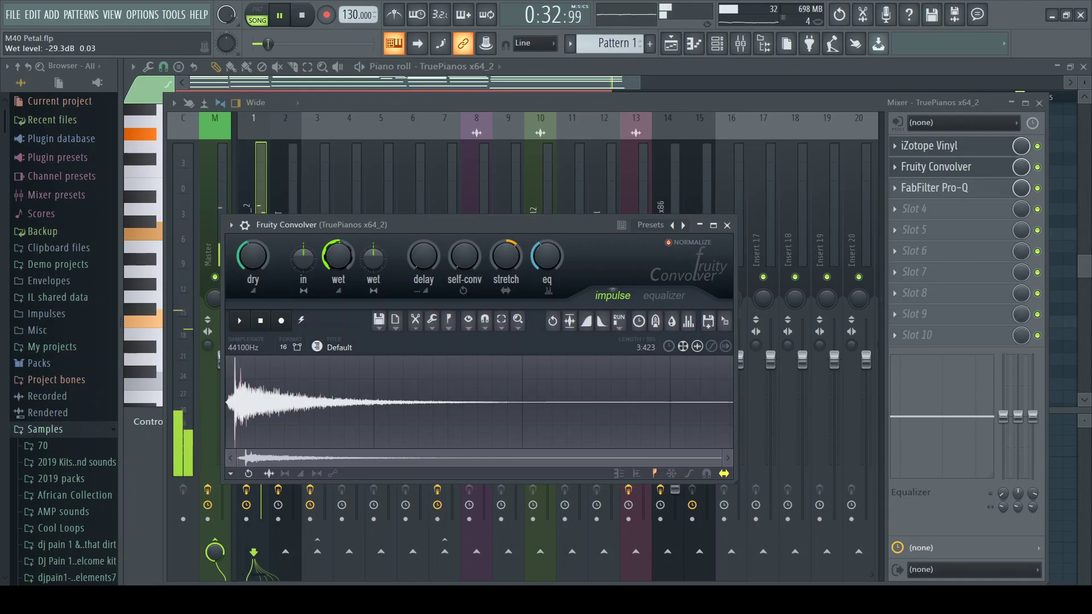
left_click_drag(338, 261, 338, 265)
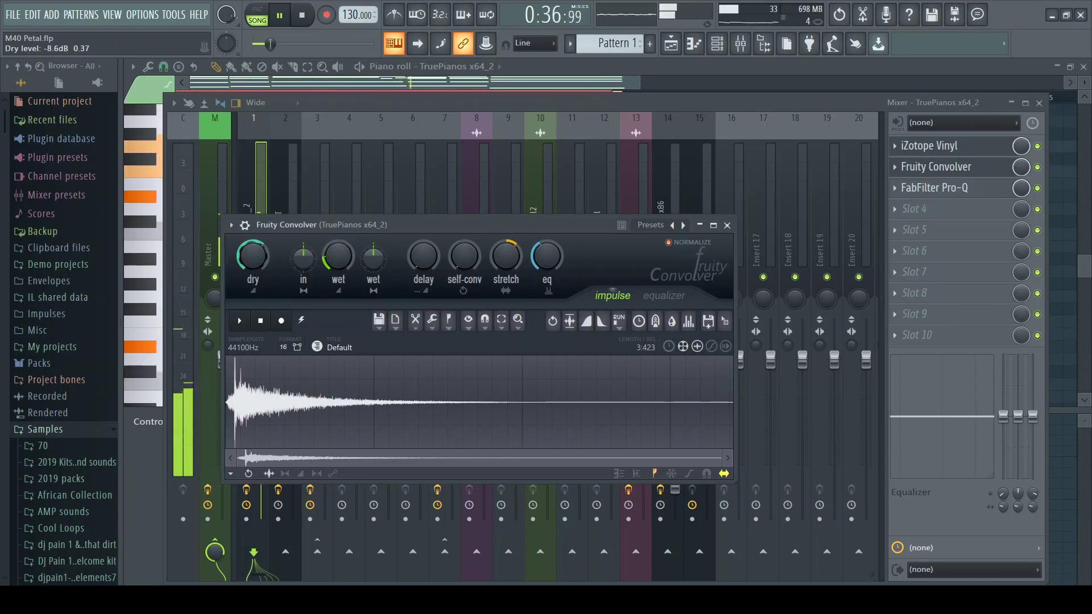
key("space")
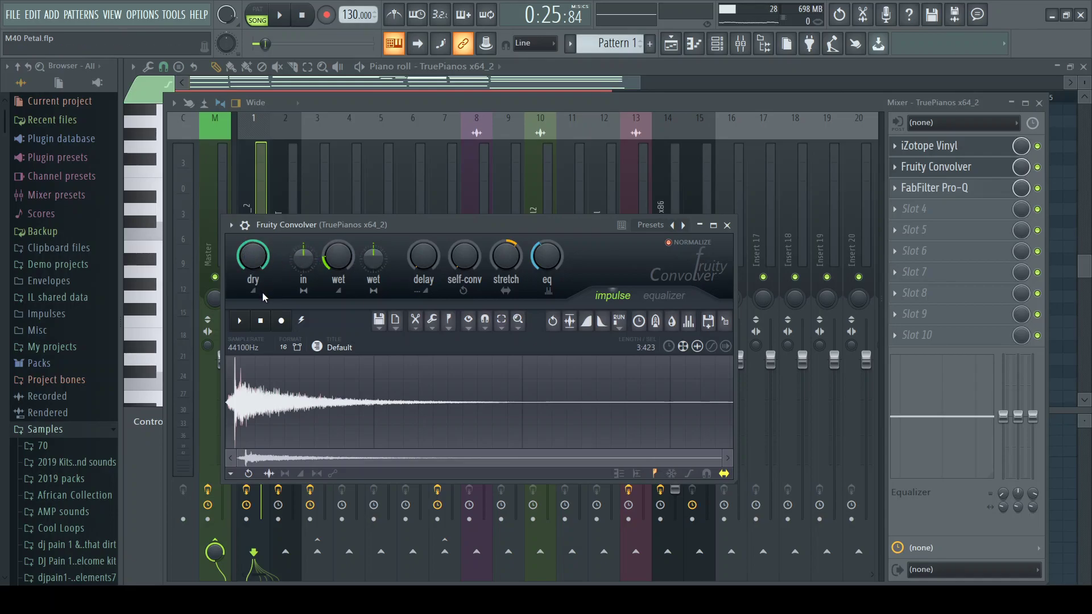
Return to the Pattern 1 piano roll, widen its view to about seven bars, and bring up the channel rack
left_click(597, 86)
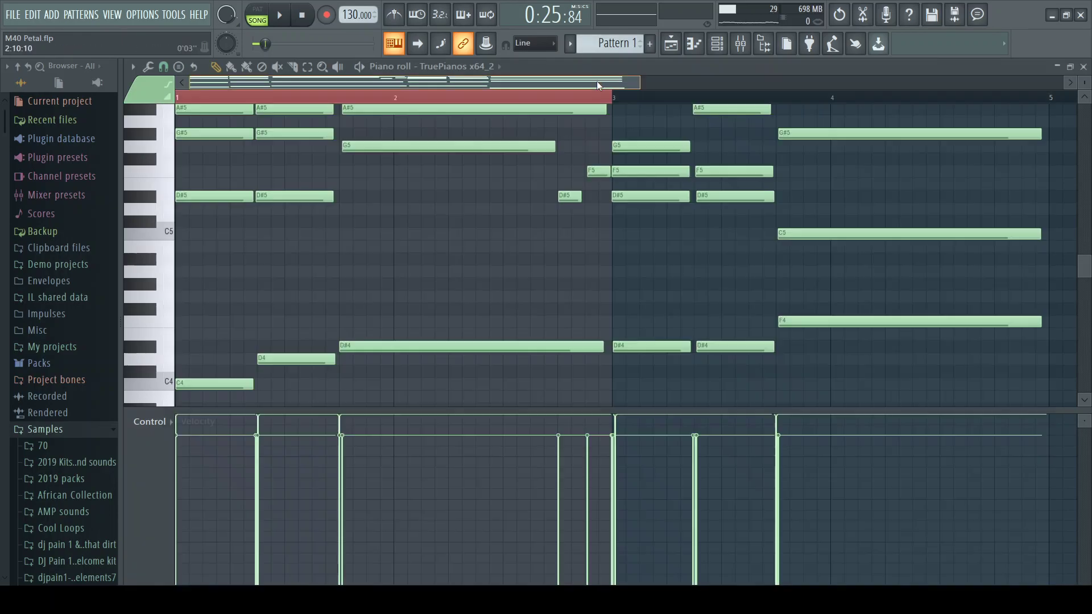
left_click_drag(597, 85, 967, 85)
key("F6")
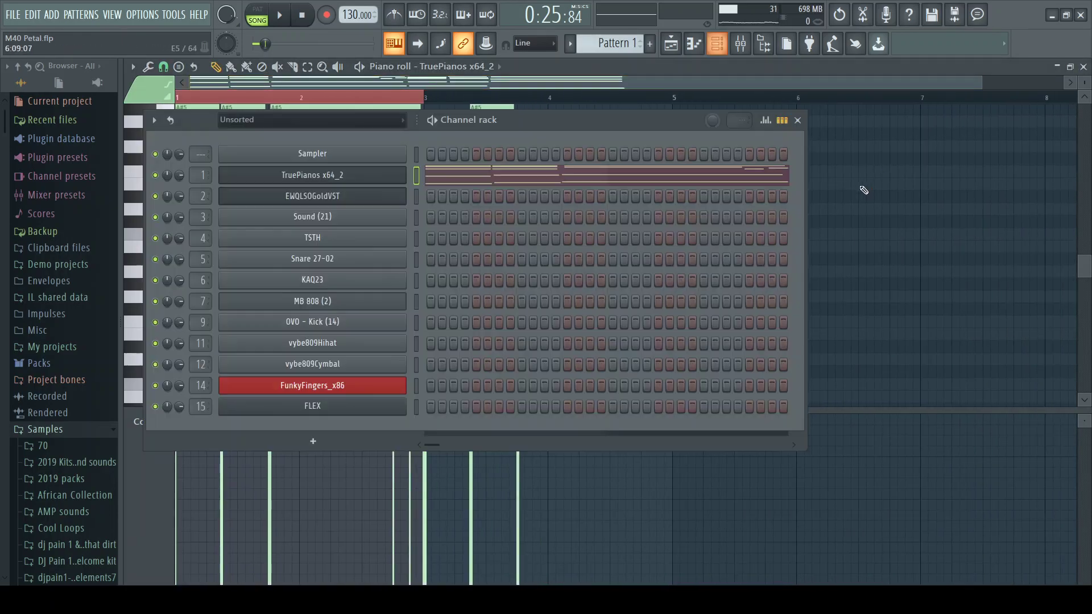
Open FabFilter Pro-Q on the TruePianos mixer track and play the song to view its spectrum
key("F5")
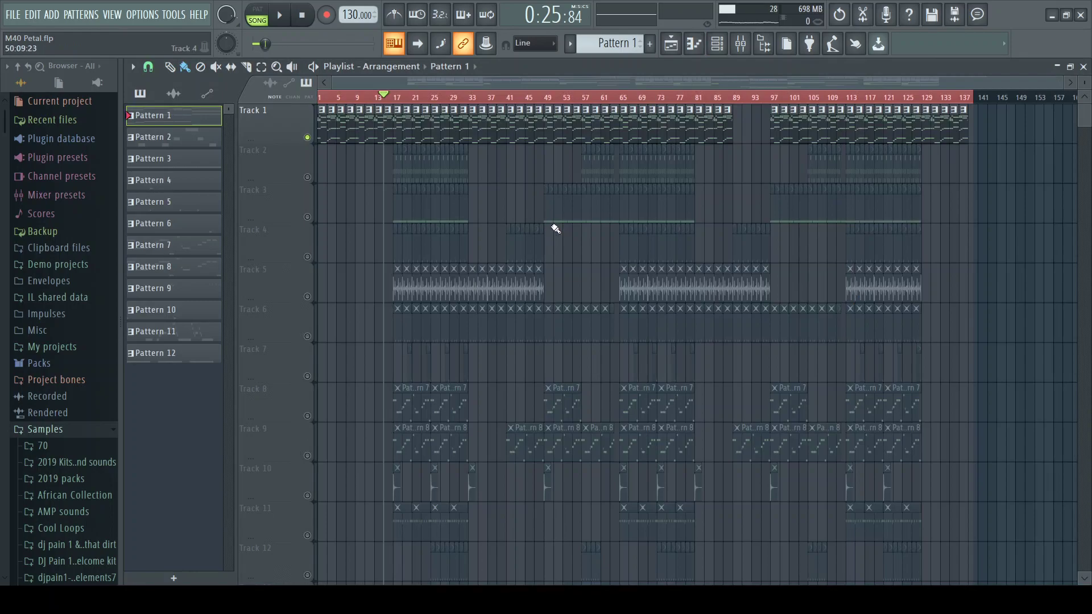
key("F9")
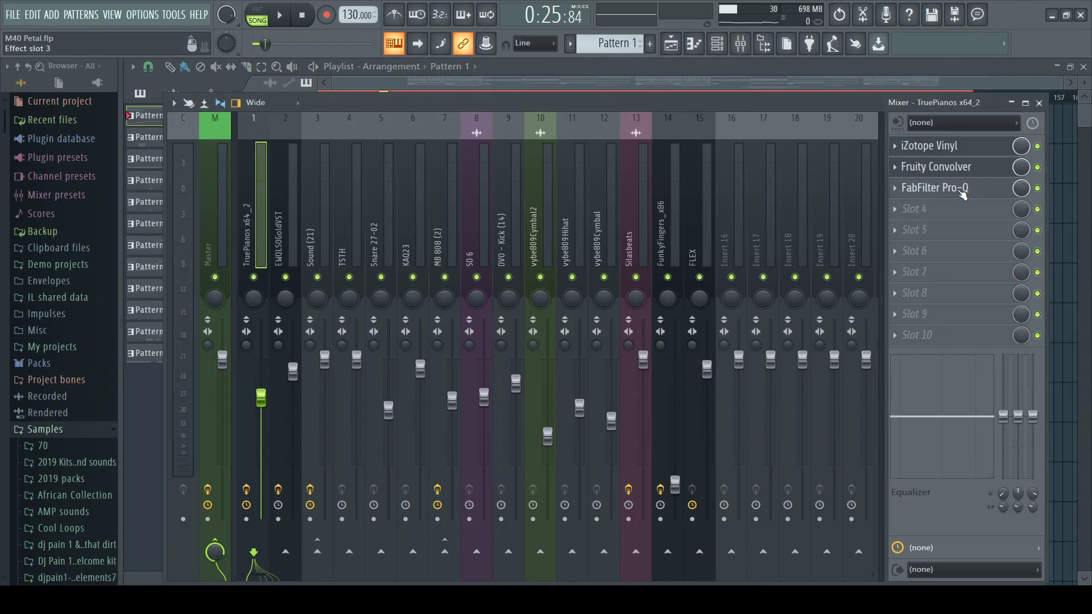
left_click(961, 194)
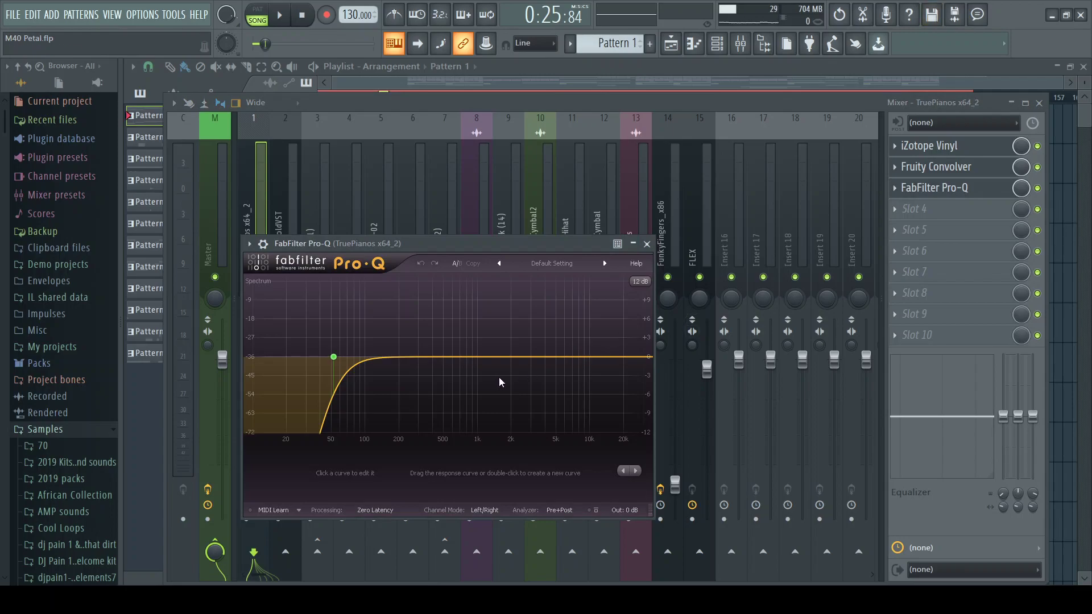
left_click(280, 15)
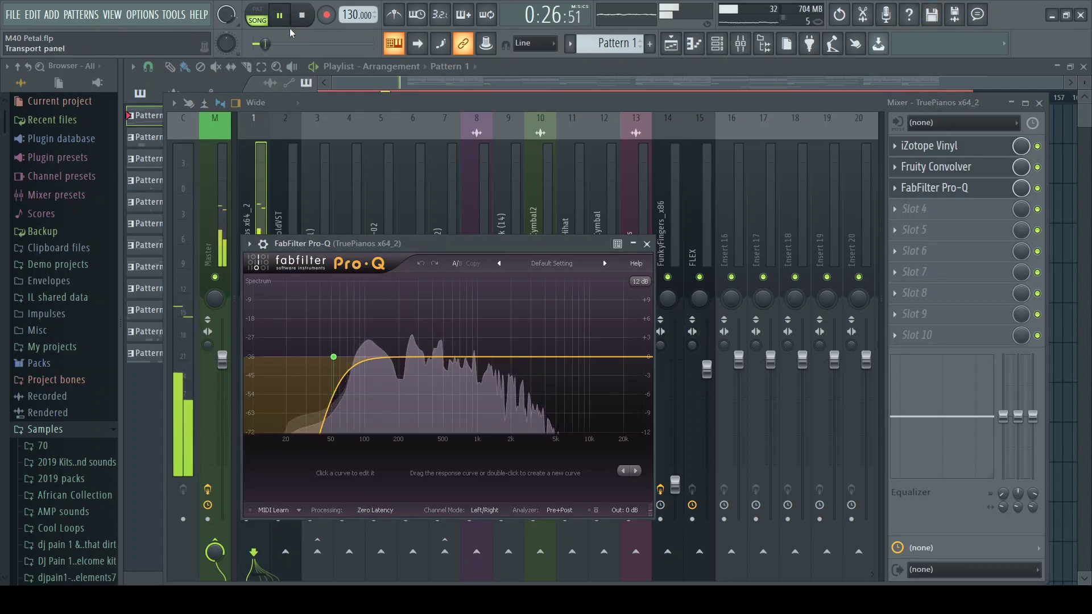
Audition Pro-Q's low-cut band in solo during playback, move its frequency to about 58 Hz, and close the equalizer
mouse_move(347, 348)
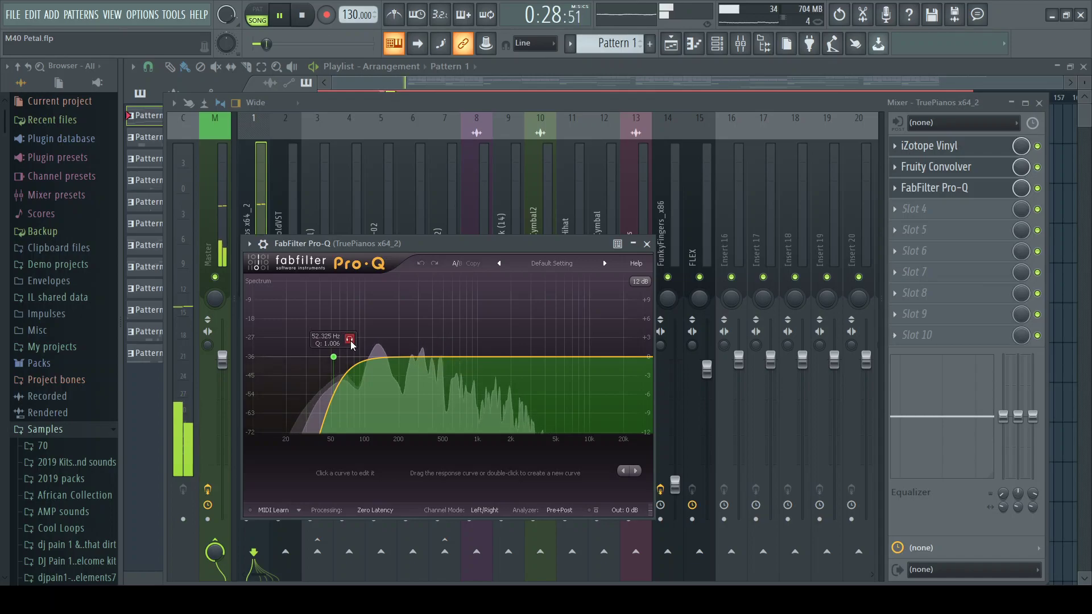
left_click_drag(351, 345, 362, 414)
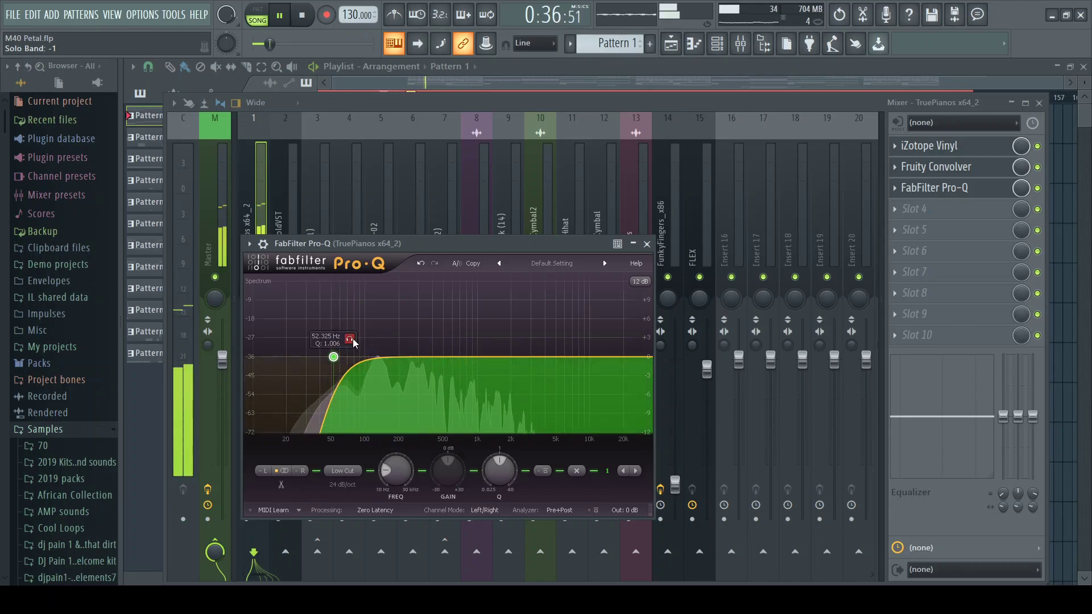
mouse_move(354, 342)
left_mouse_down()
mouse_move(467, 344)
mouse_move(358, 341)
left_mouse_up()
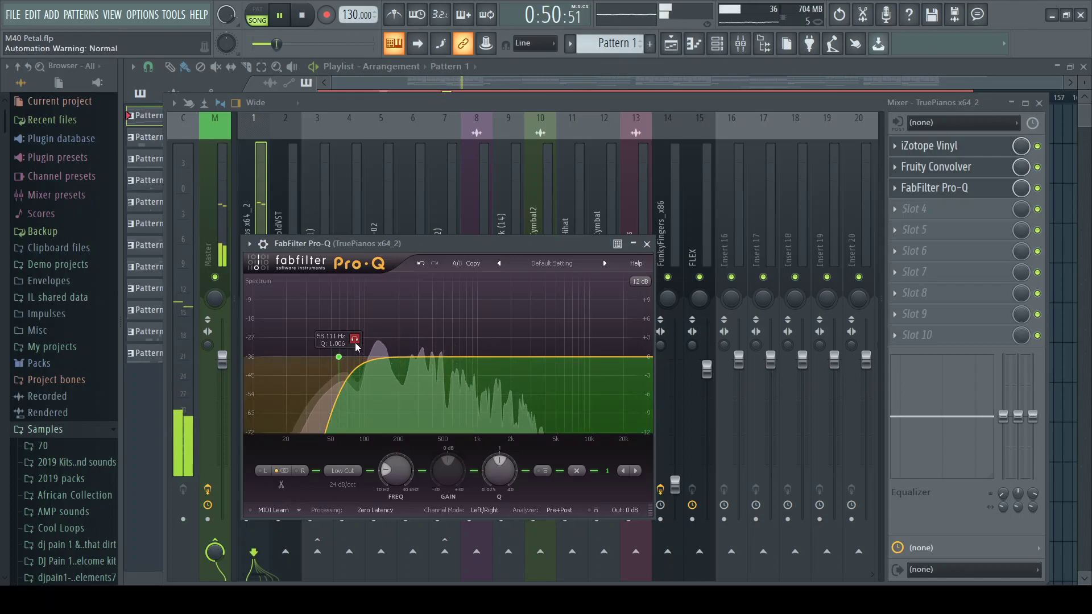
left_click(537, 107)
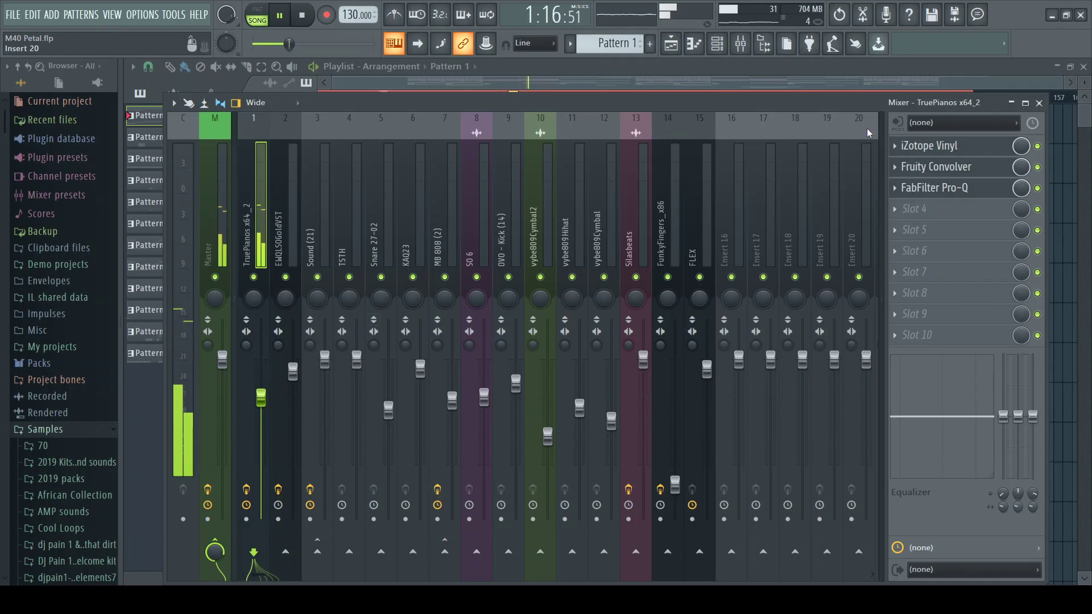
Return to the playlist, solo Track 2, and play the song from around bar 17
key("F9")
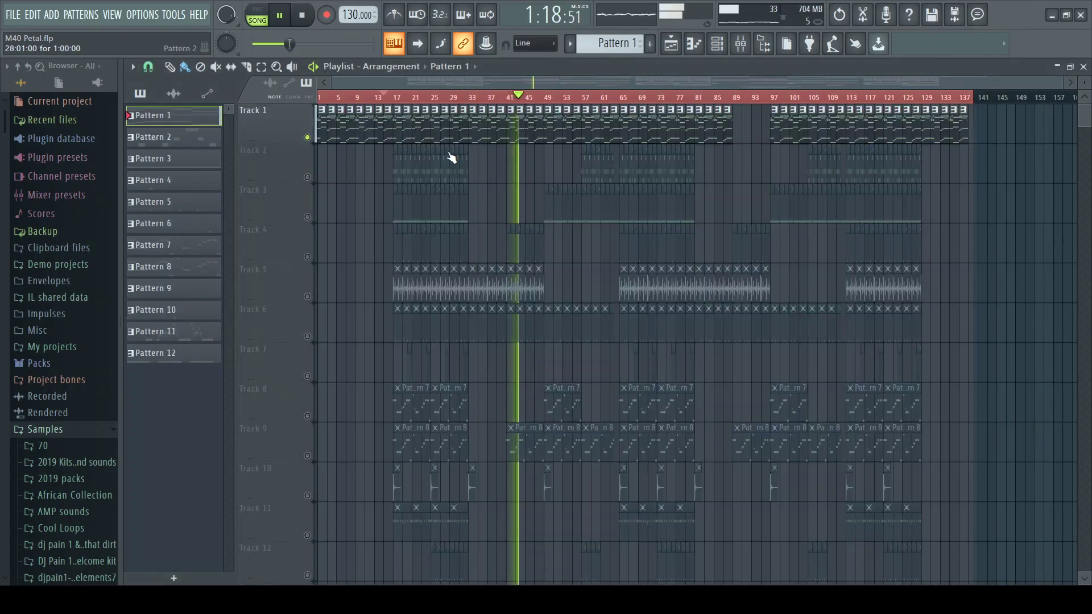
left_click(401, 96)
key("space")
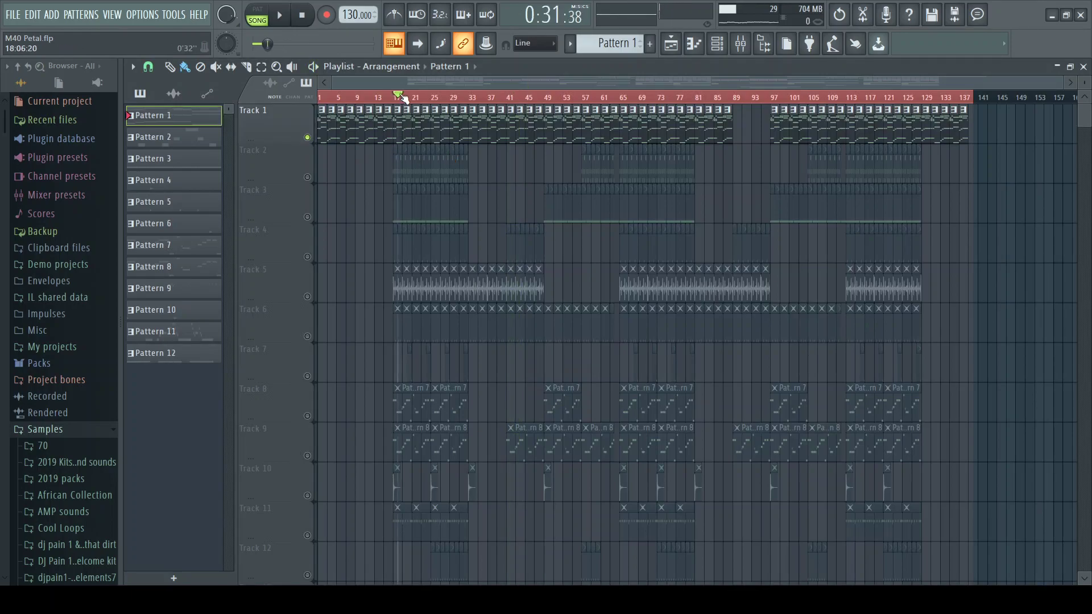
left_click(316, 178)
key("space")
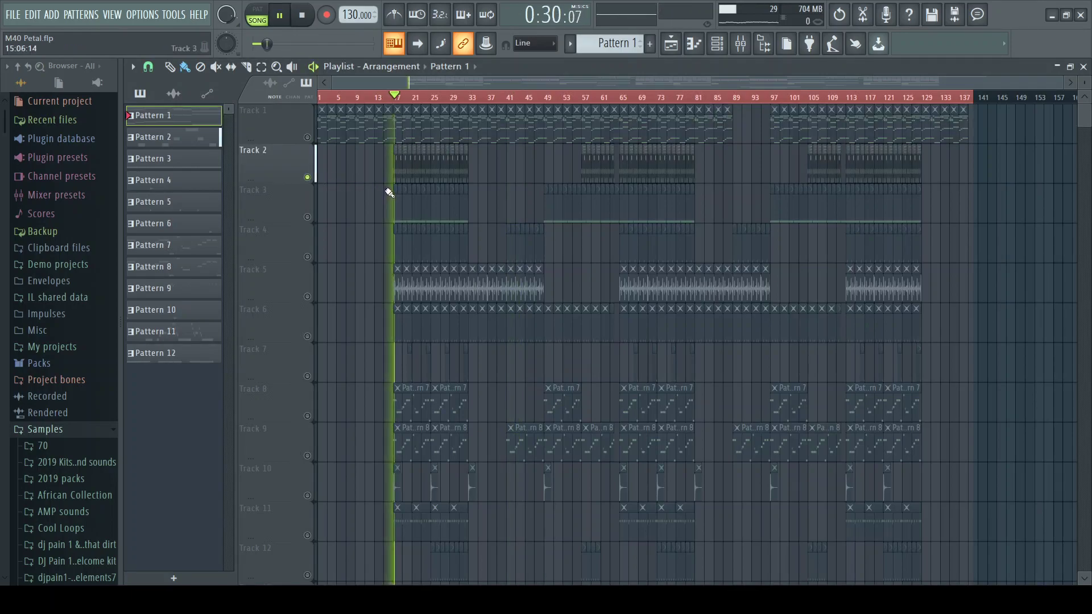
Play Track 2 in short passages from bar 17 and bring up the channel rack to find its instrument
key("space")
key("F6")
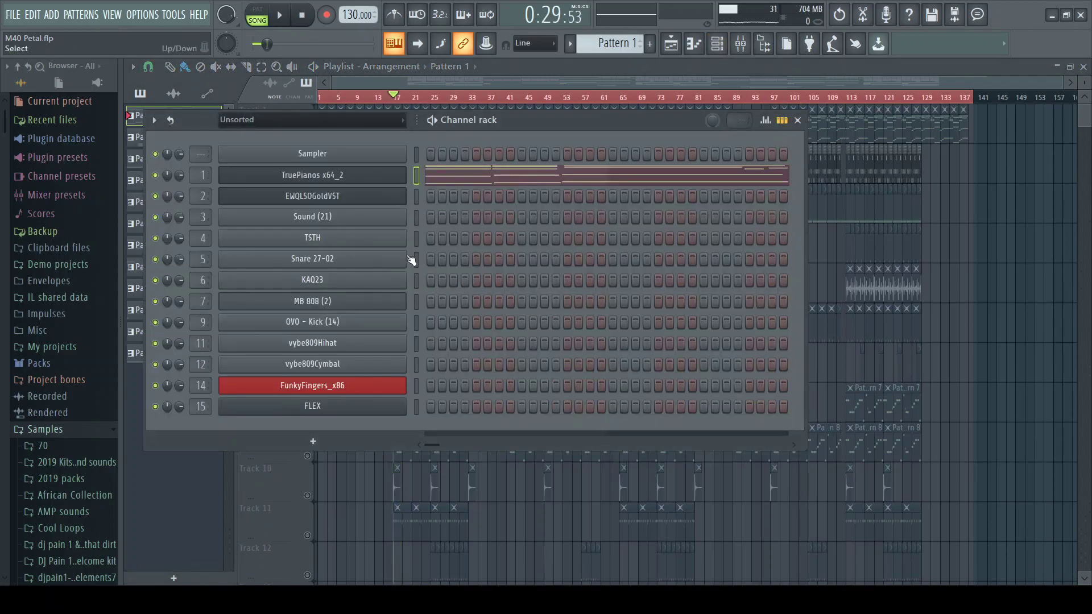
key("F6")
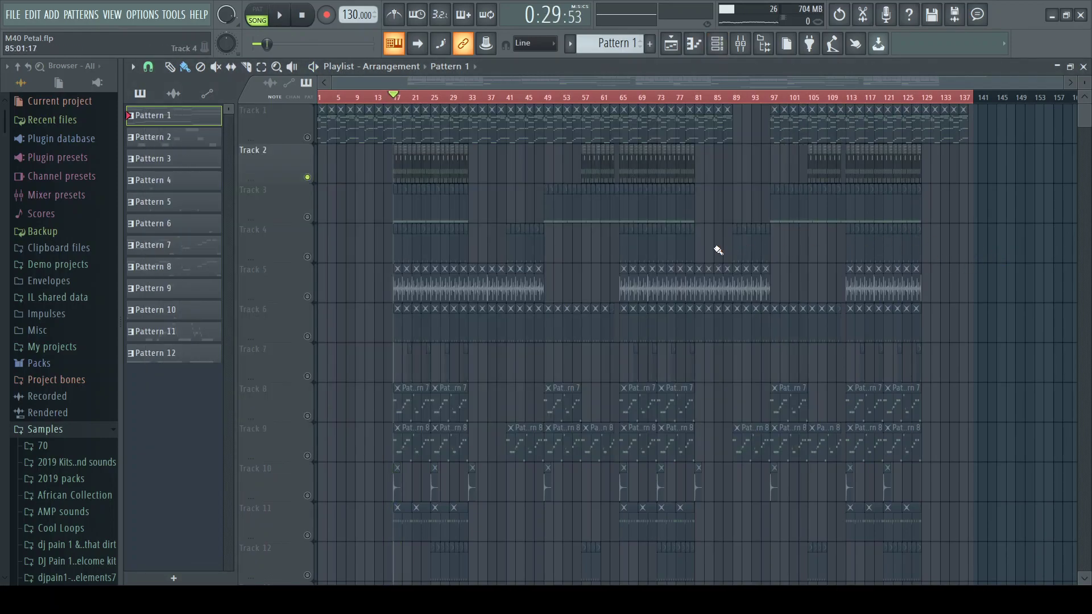
key("space")
key("space")
key("F6")
key("space")
key("space")
Open the EWQLSOGoldVST channel and load the F 18V PIZZ violin patch into its first instrument slot
left_click(358, 199)
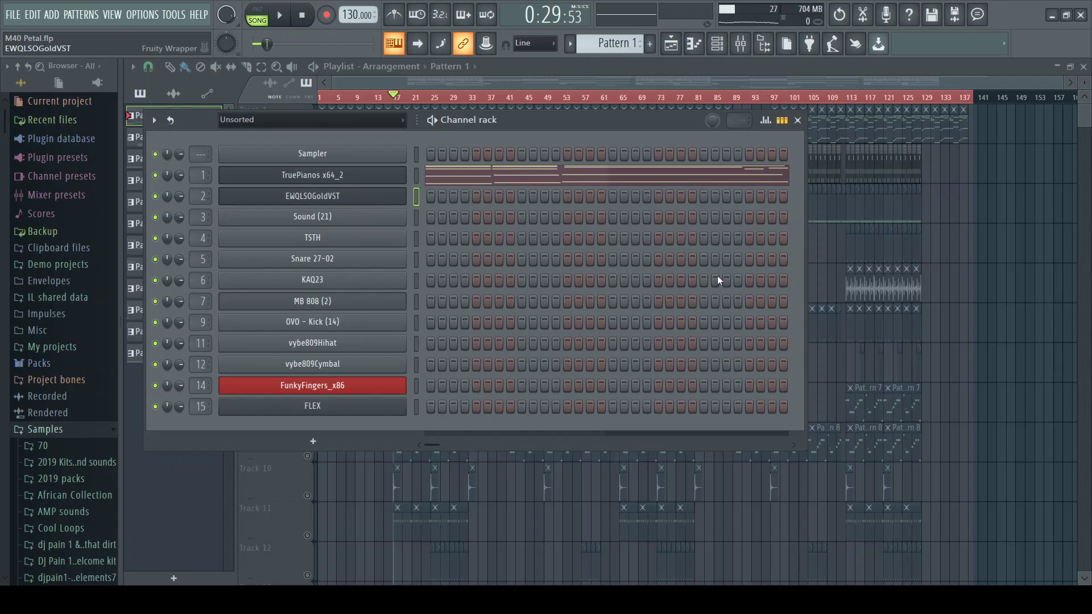
left_click(293, 226)
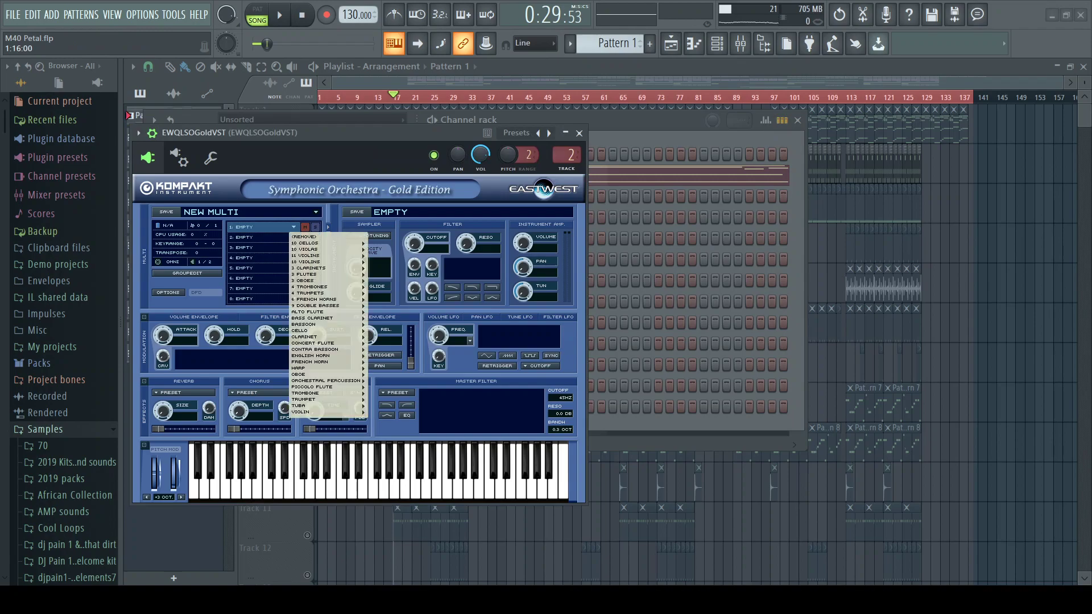
mouse_move(310, 249)
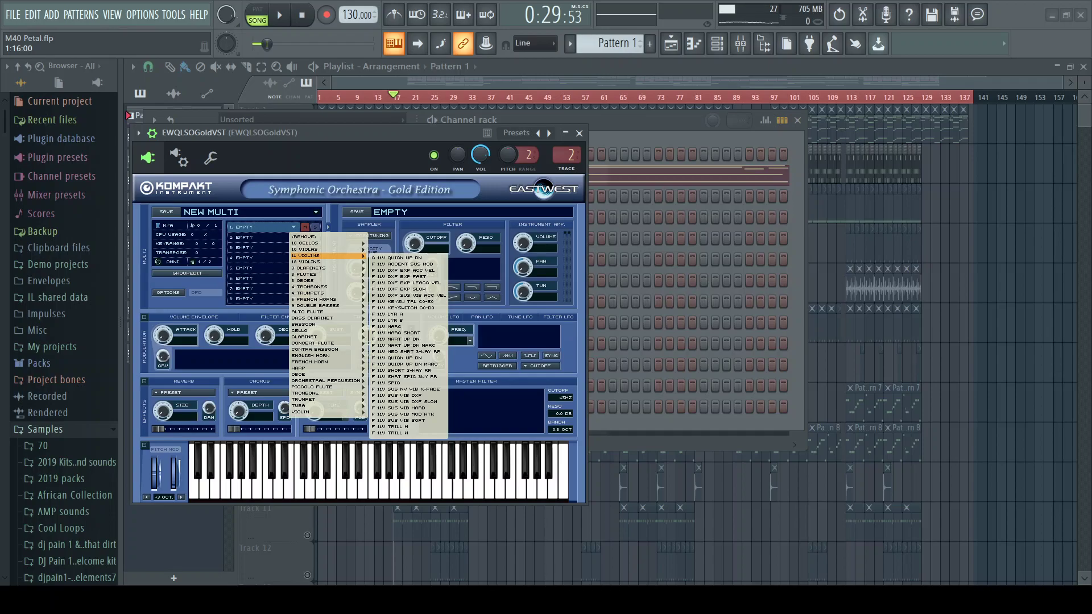
mouse_move(324, 263)
left_click(407, 395)
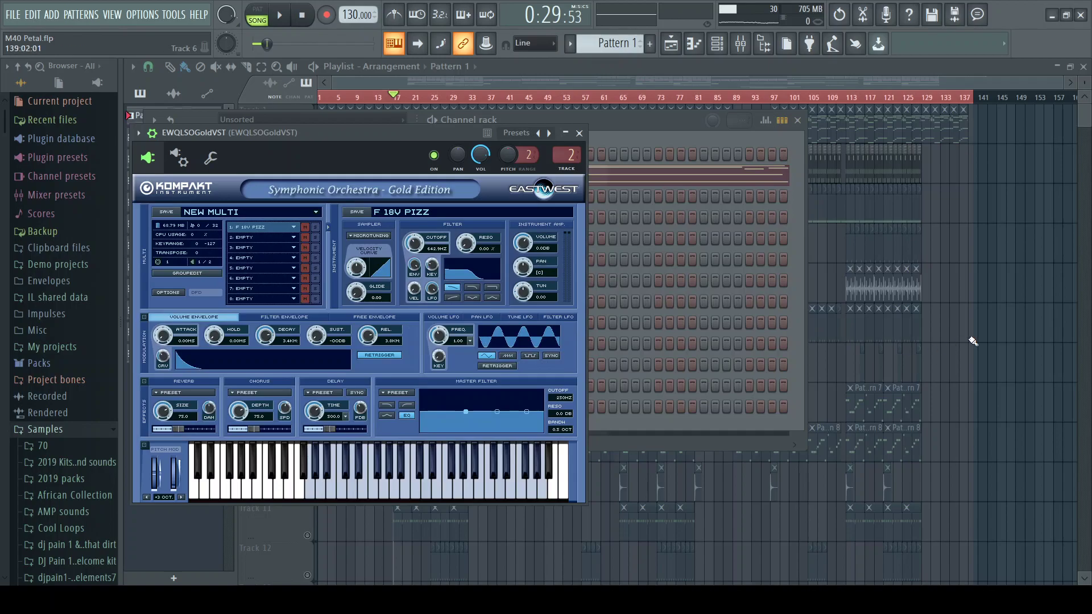
Close the plugin windows and audition Track 2 alone and together with Track 1, leaving only Track 2 active
key("F12")
key("space")
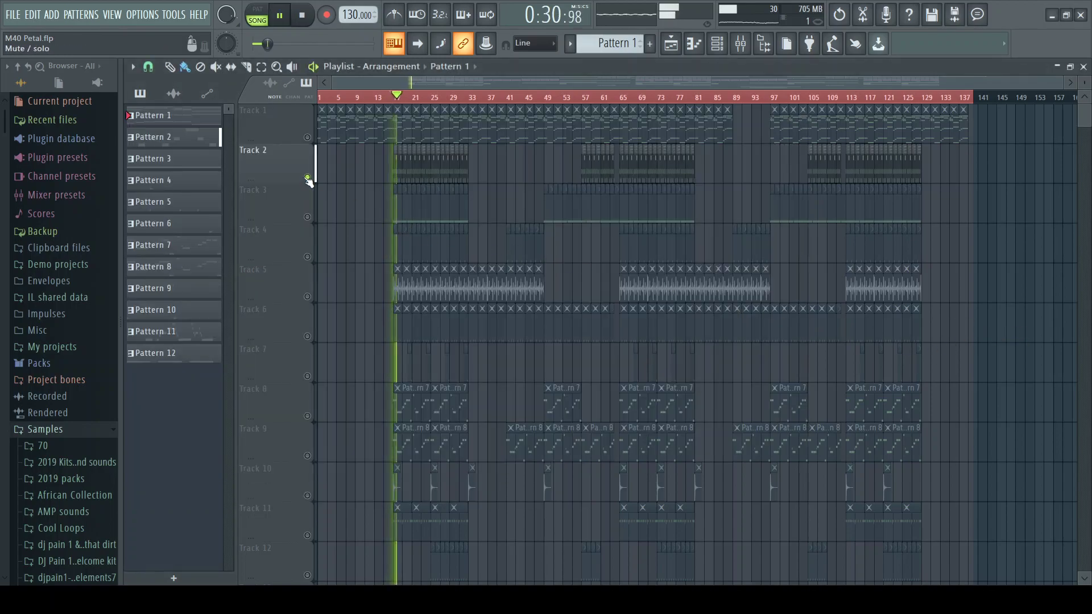
left_click(307, 137)
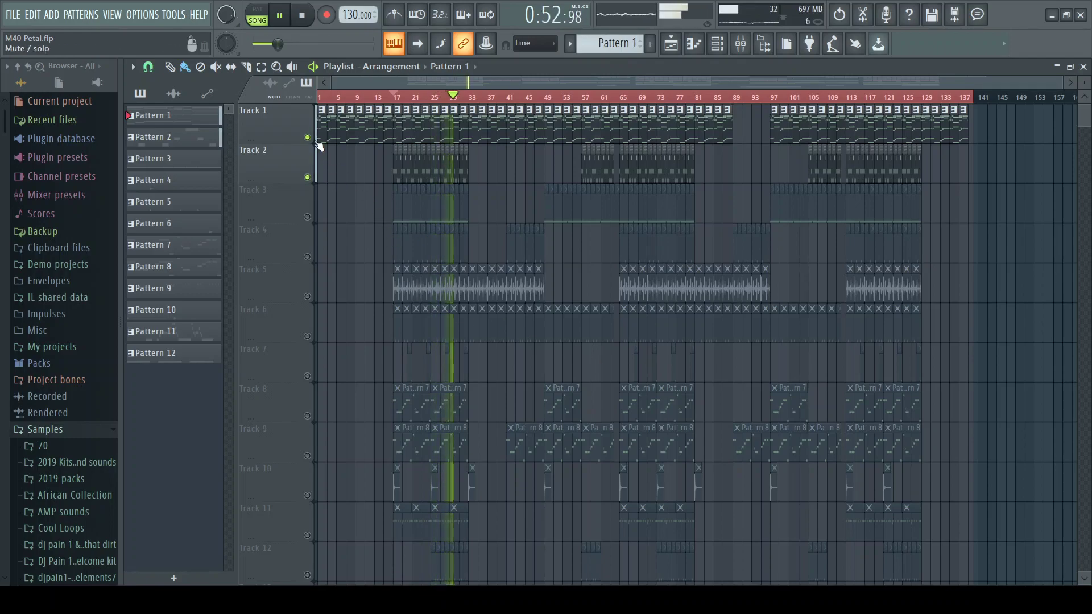
left_click(307, 137)
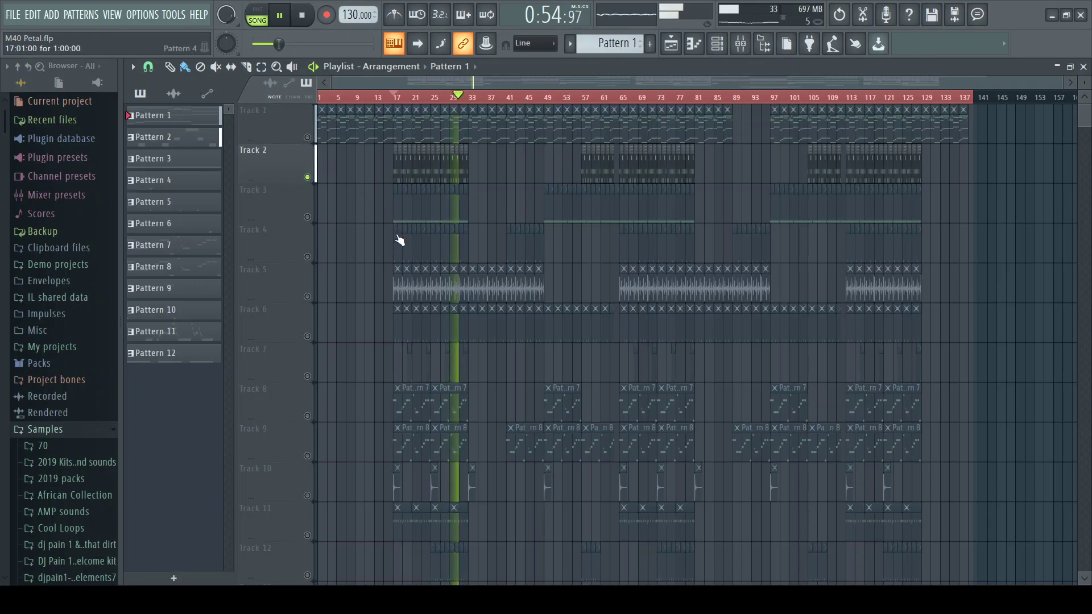
key("space")
Select bars 17 to 33 on the playlist timeline as the loop region and start playback
left_click(471, 100)
left_click_drag(471, 100, 394, 107)
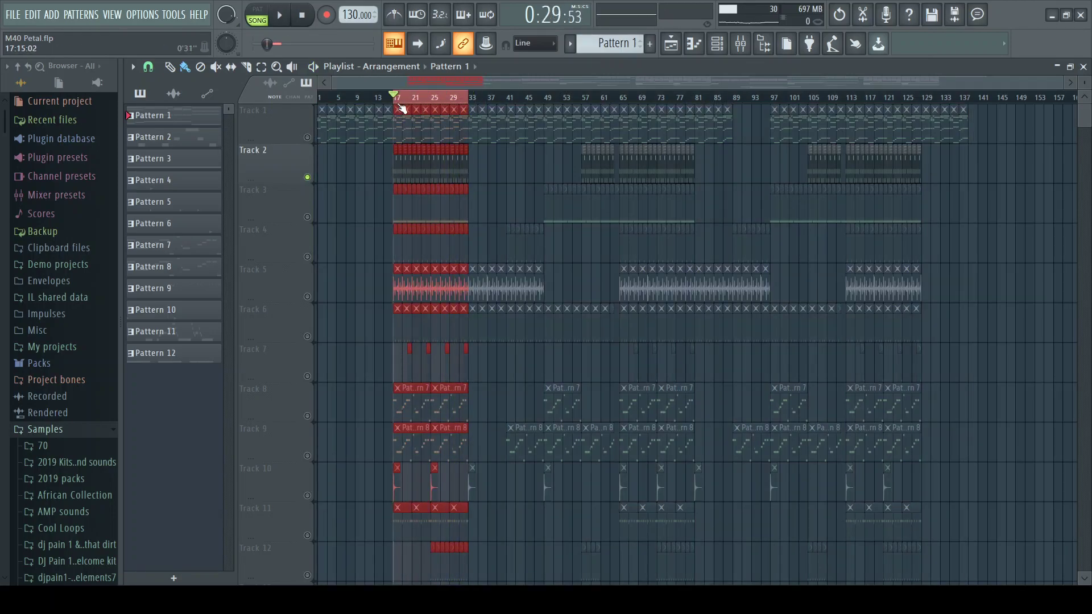
key("space")
Bring up the mixer and open FabFilter Pro-Q on the EWQLSOGoldVST track to view its curve during playback
key("F6")
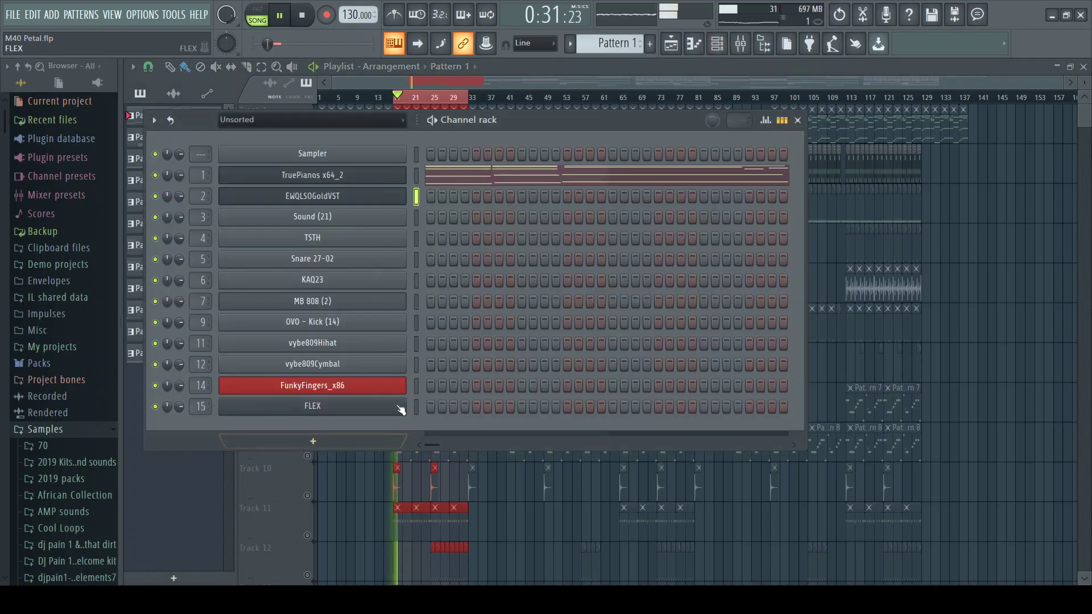
key("F9")
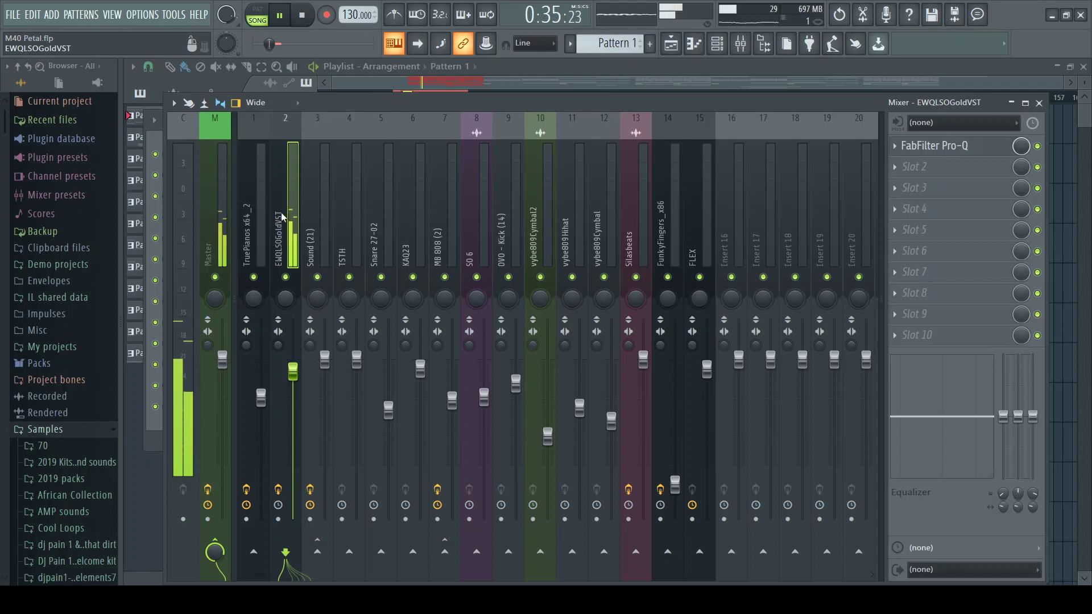
left_click(969, 154)
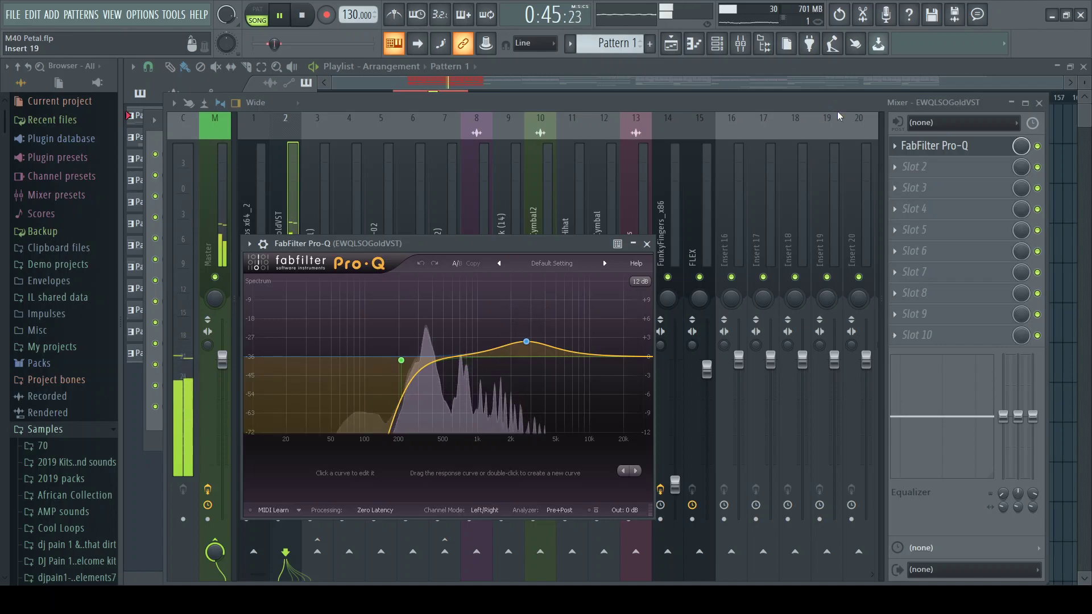
Try Fruity Stereo Enhancer in slot 2 of the EWQLSOGoldVST track with adjusted stereo separation and the For strings preset
left_click(910, 173)
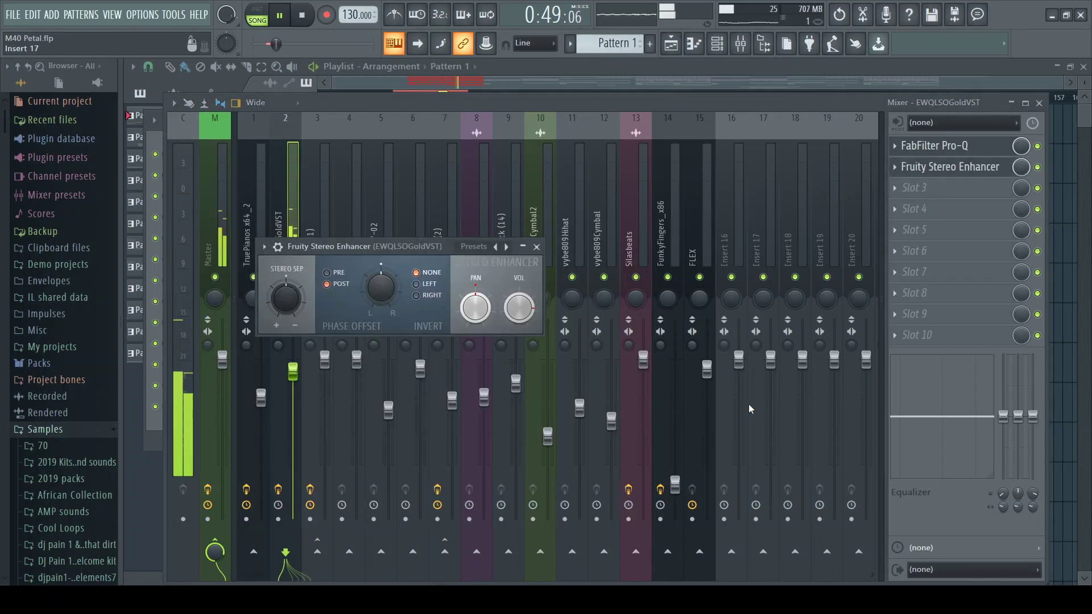
left_click_drag(286, 297, 286, 326)
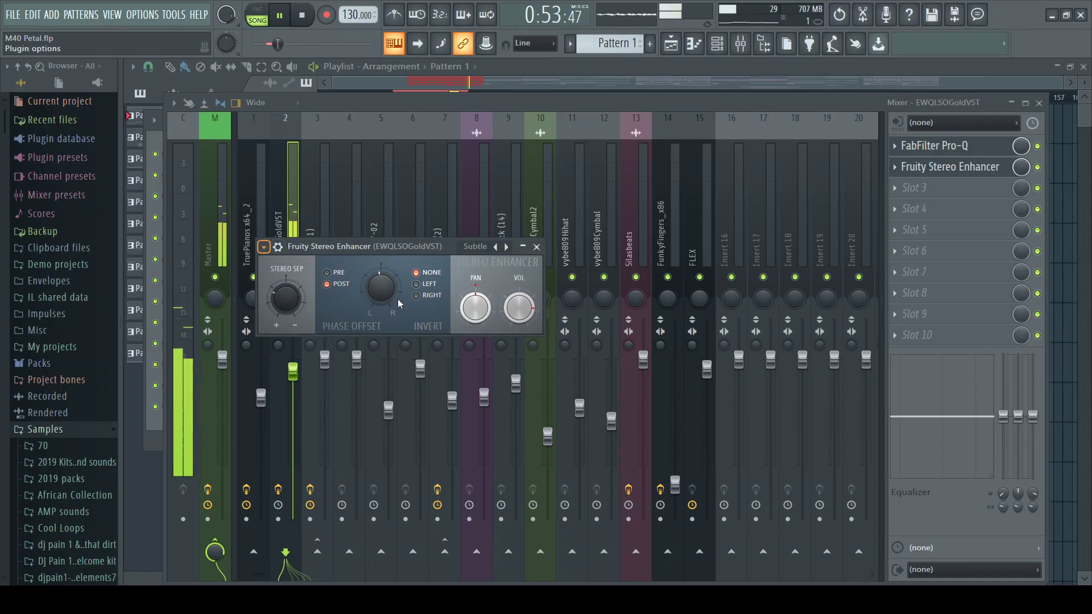
left_click(495, 247)
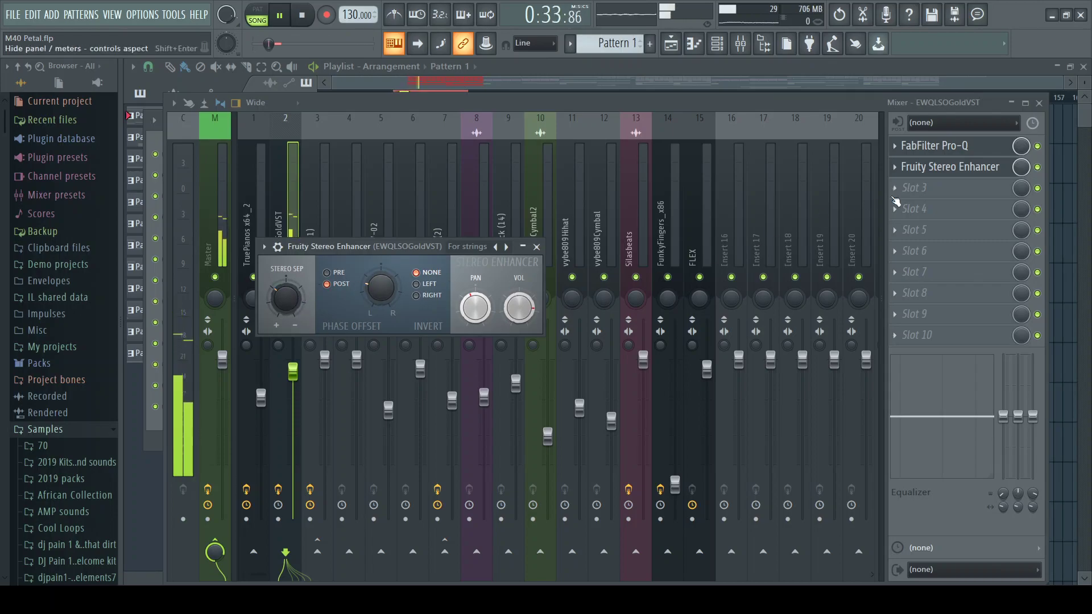
left_click(912, 169)
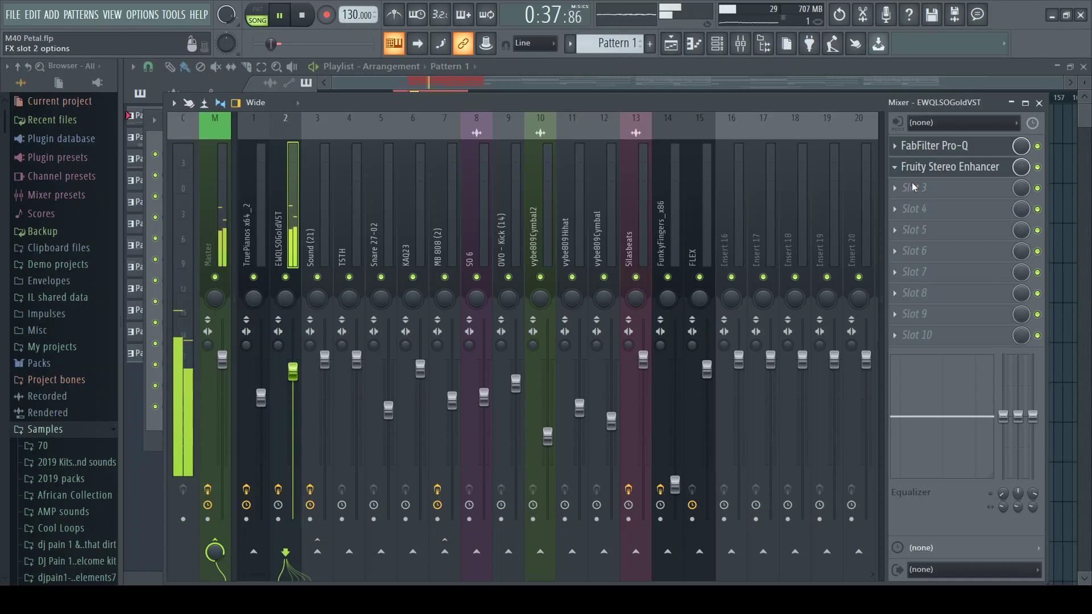
key("ctrl+z")
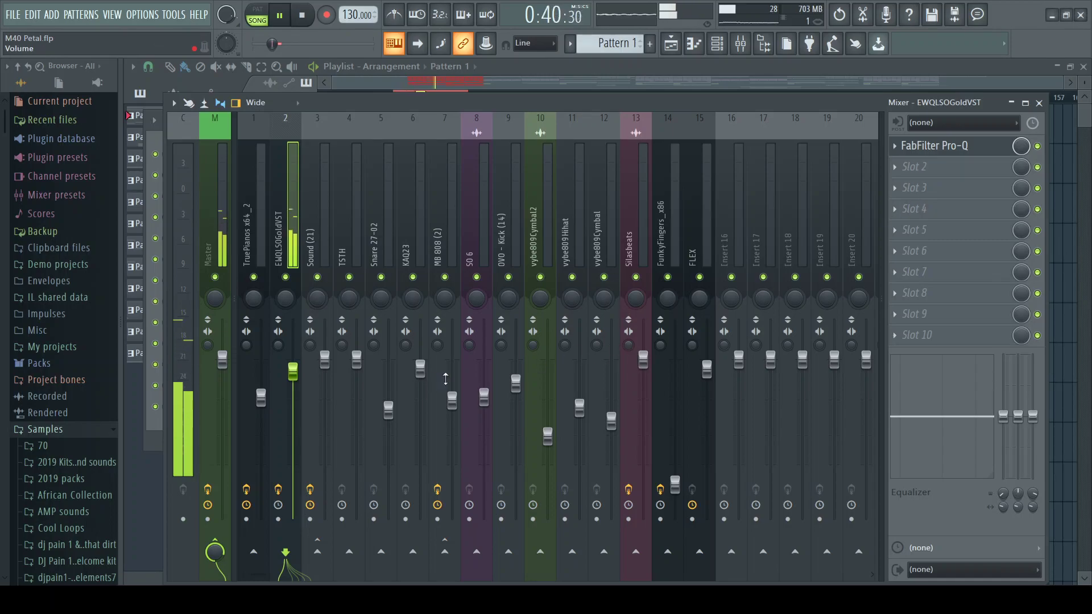
Return to the playlist, solo Track 3 during playback, and unmute Track 2 alongside it
left_click(688, 90)
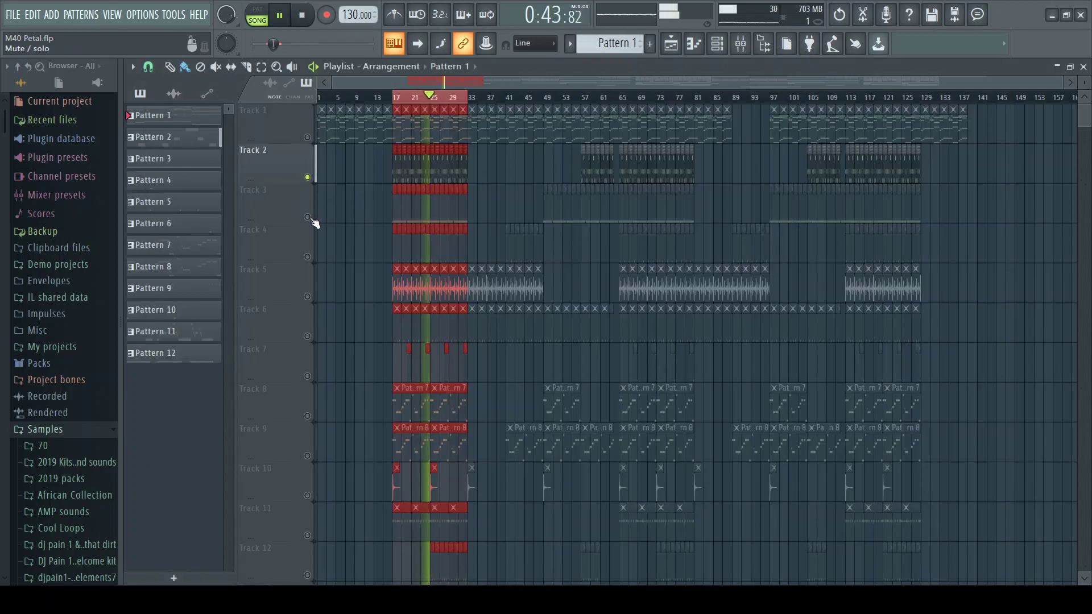
left_click(307, 217, "ctrl")
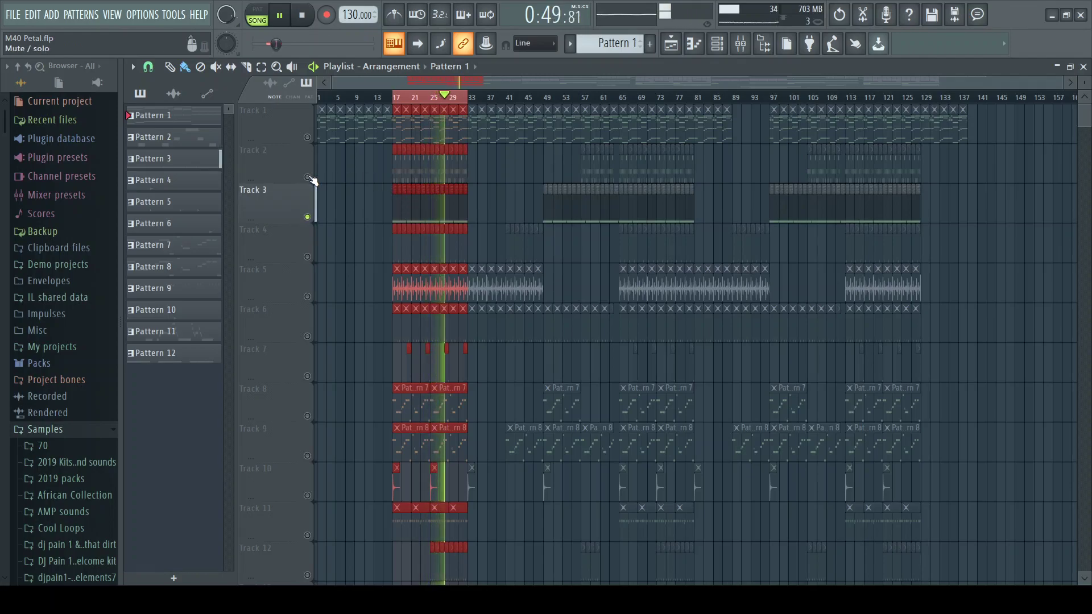
left_click(307, 178)
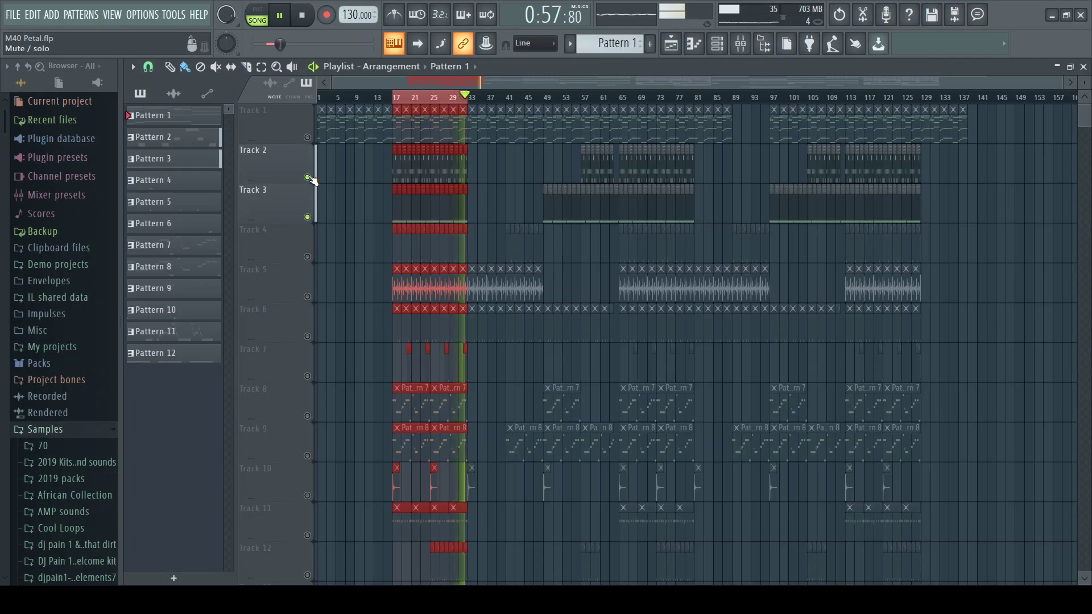
Restart playback from bar 17 and open the Sound (21) channel's sample settings from the channel rack
key("space")
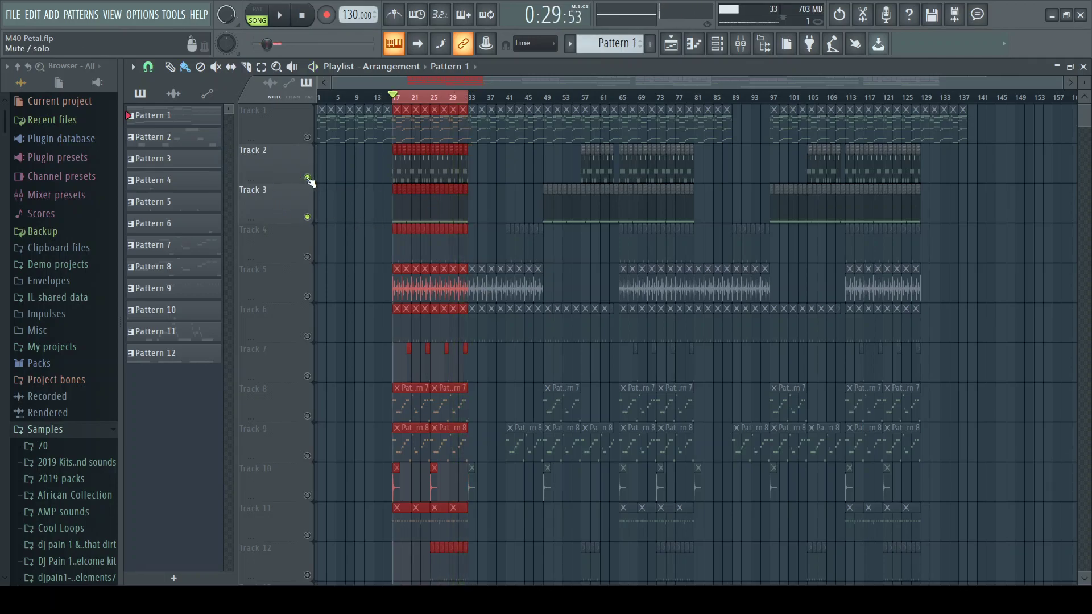
key("space")
key("F6")
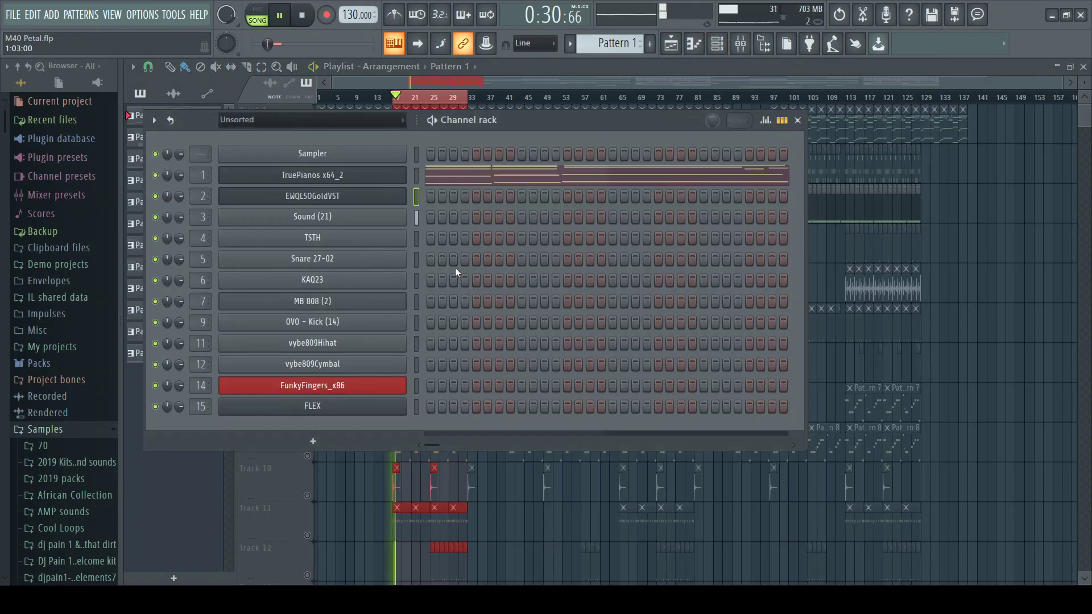
left_click(392, 219)
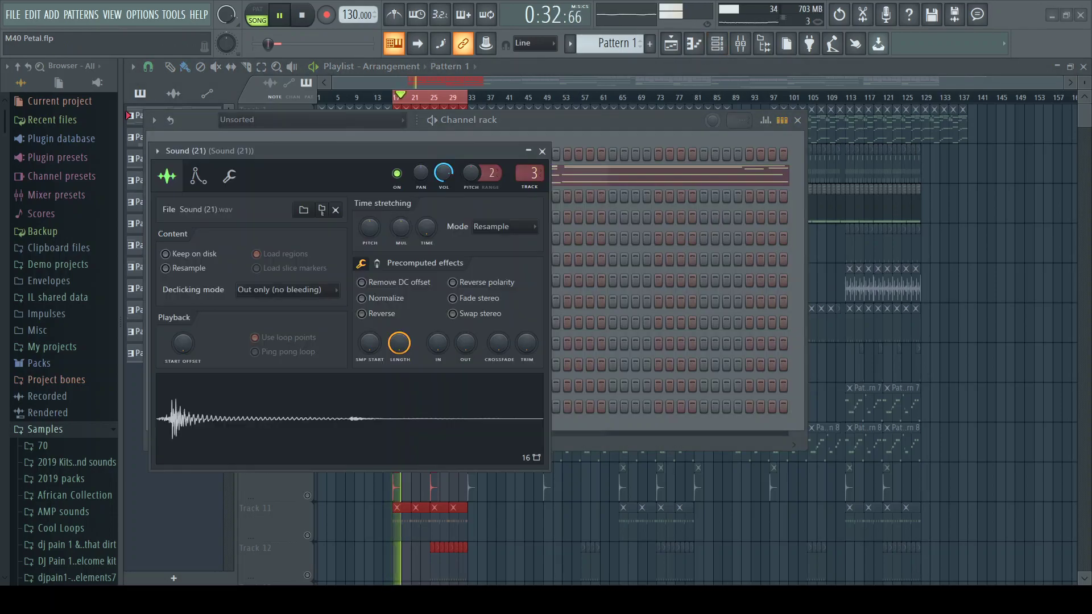
Stop playback, audition the Sound (21) sample from its waveform and return to the playlist
key("space")
left_click(267, 410)
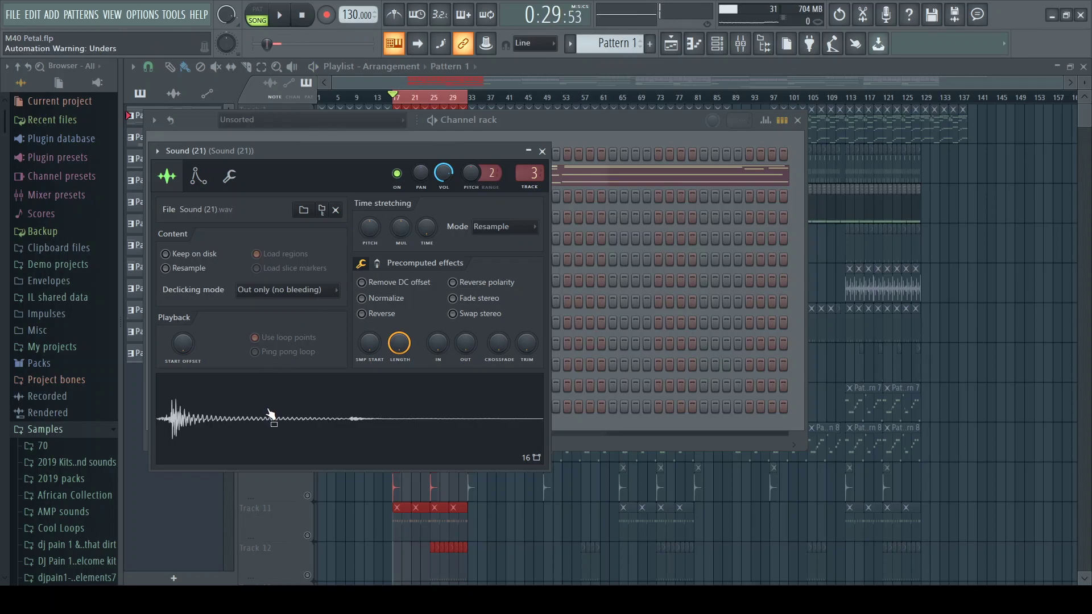
left_click(963, 300)
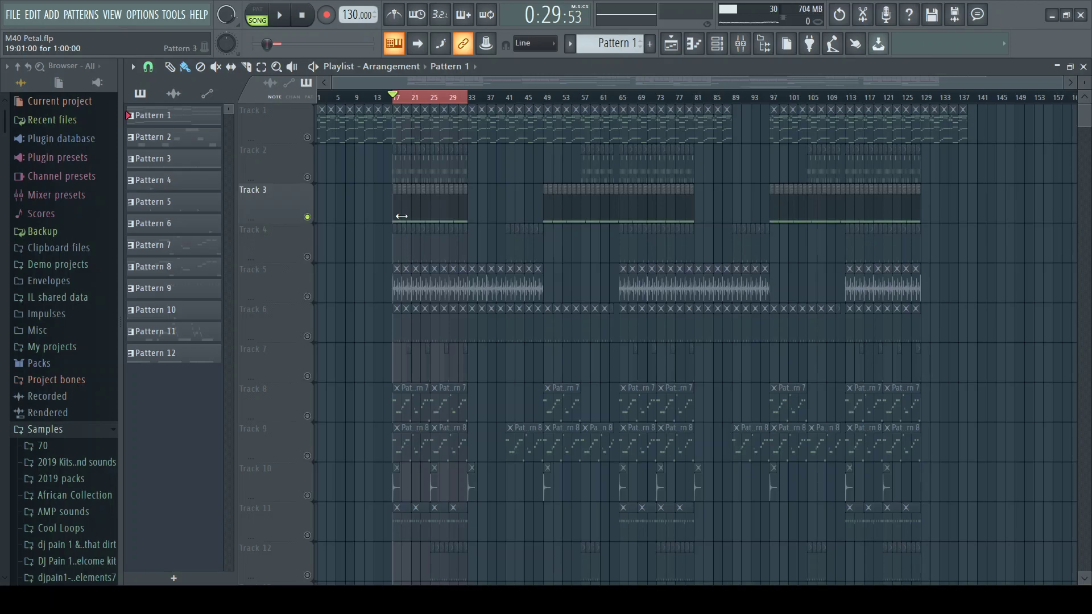
Open Track 3's pattern in the piano roll, audition keys from C5 down to C4 and play the notes
double_click(404, 208)
scroll(248, 380, "down", 3)
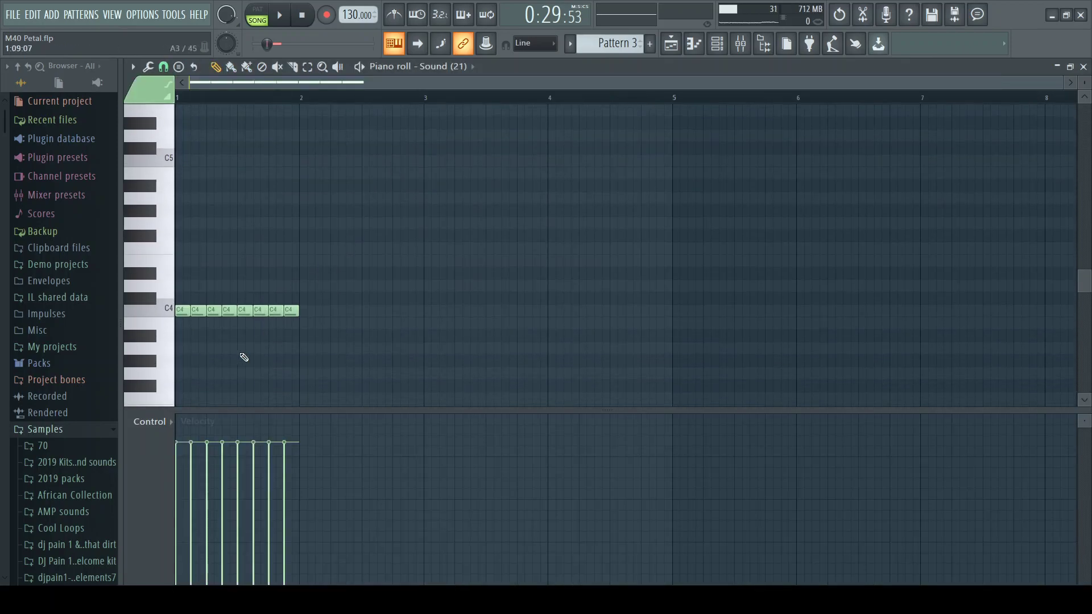
left_click(169, 159)
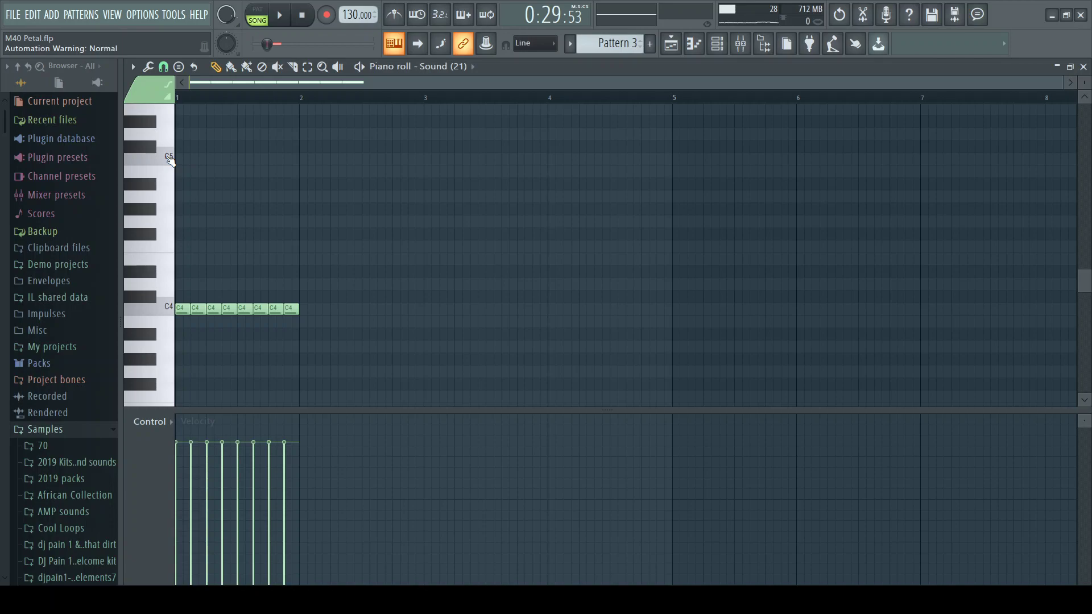
left_click_drag(170, 197, 165, 310)
left_click(165, 310)
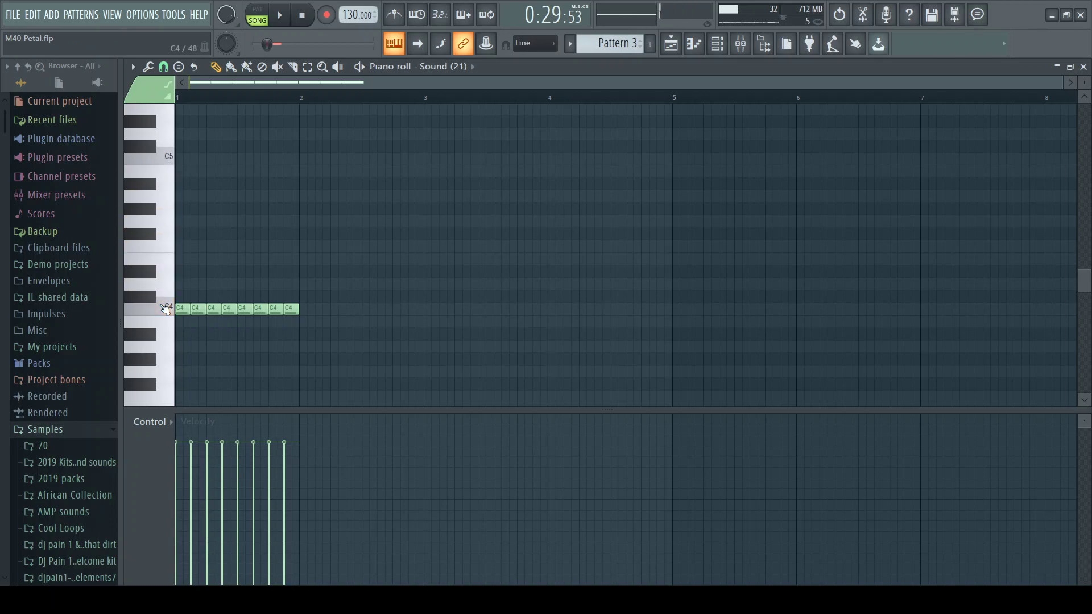
key("space")
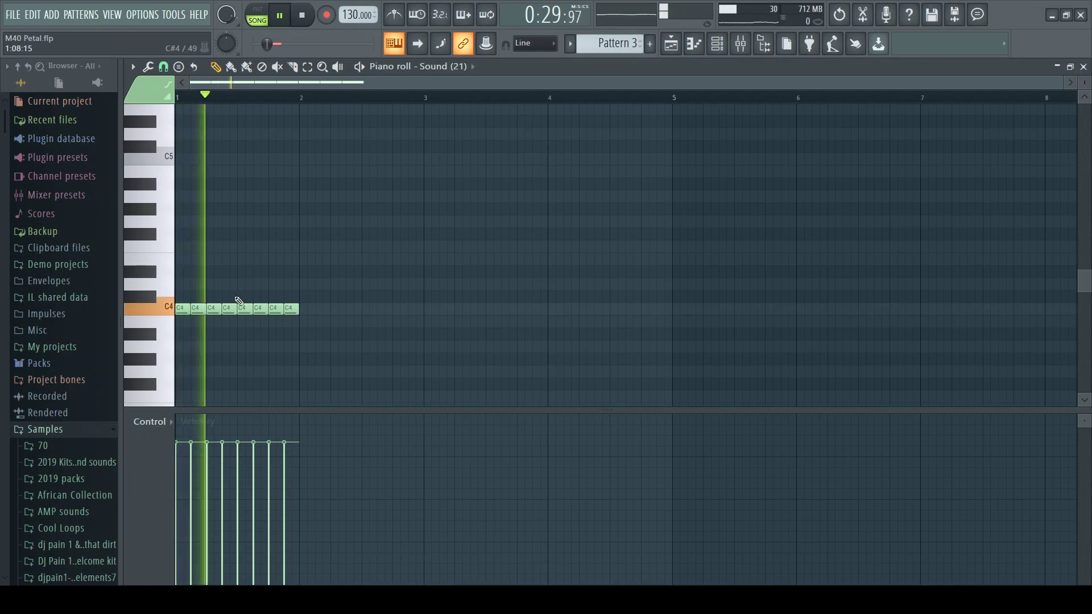
Bring up the mixer and open the Fruity Limiter and FabFilter Pro-Q on the Sound (21) track to view their settings during playback
key("F6")
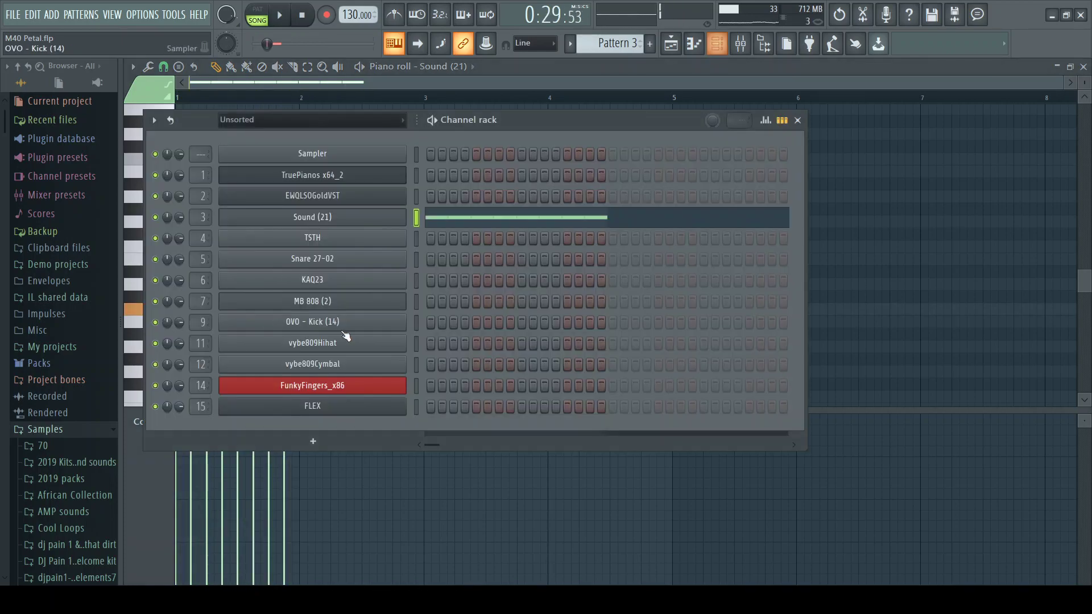
key("F5")
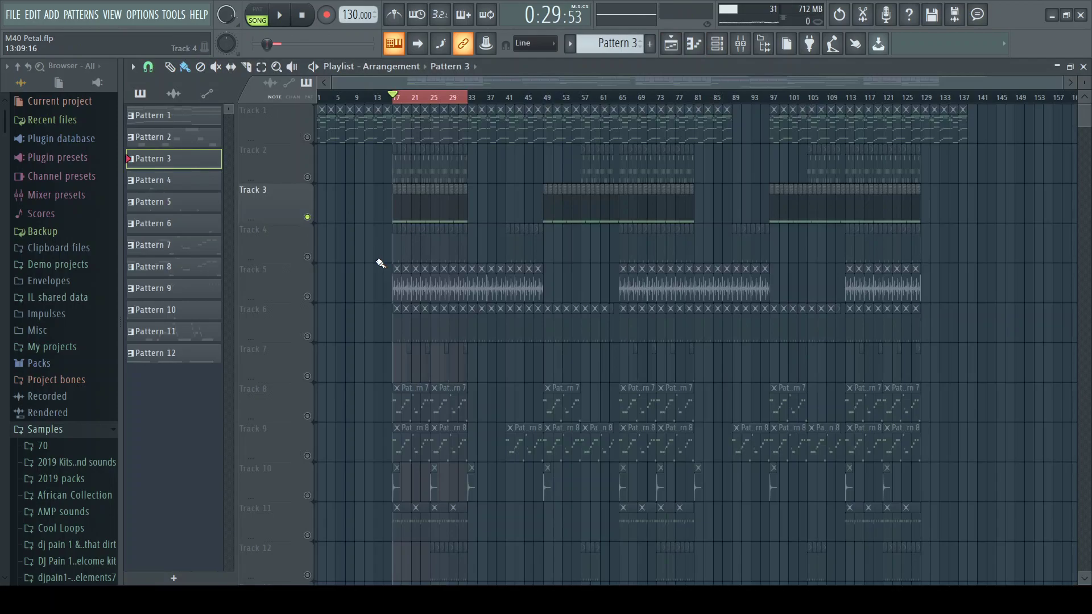
key("F9")
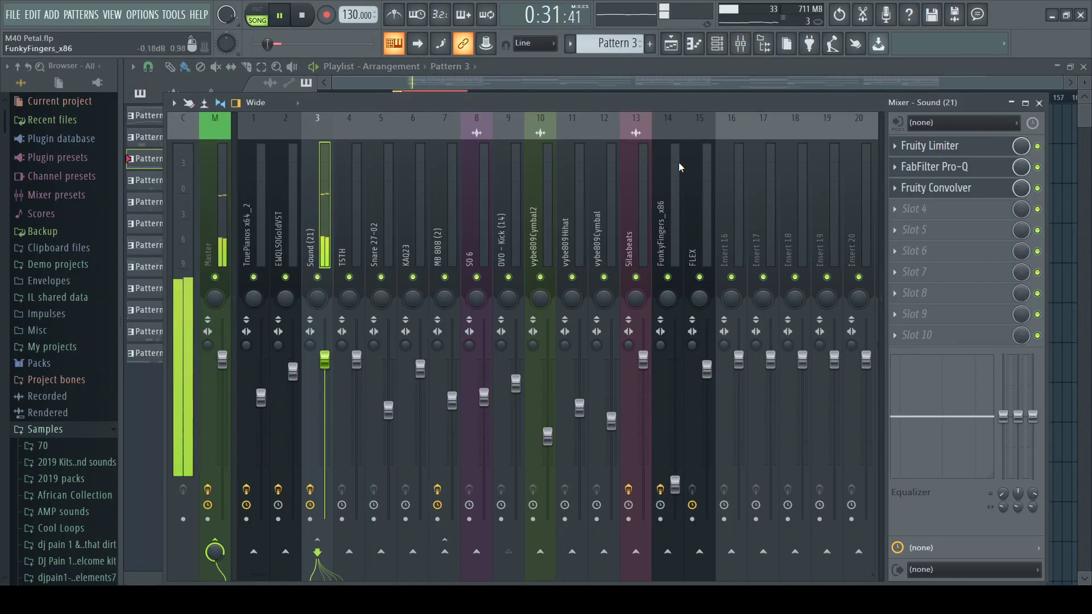
left_click(928, 147)
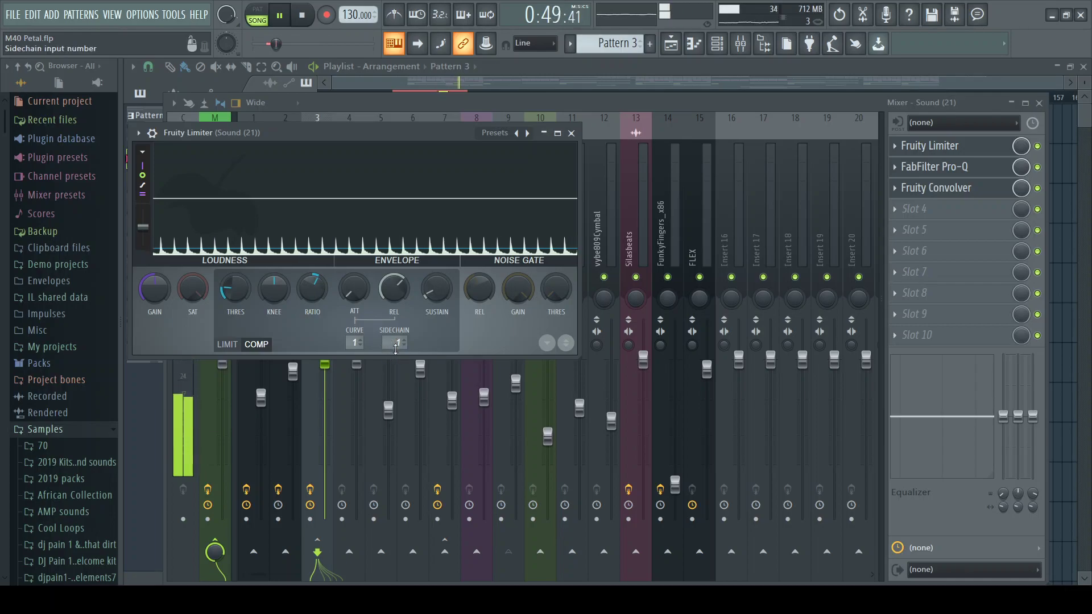
left_click(957, 169)
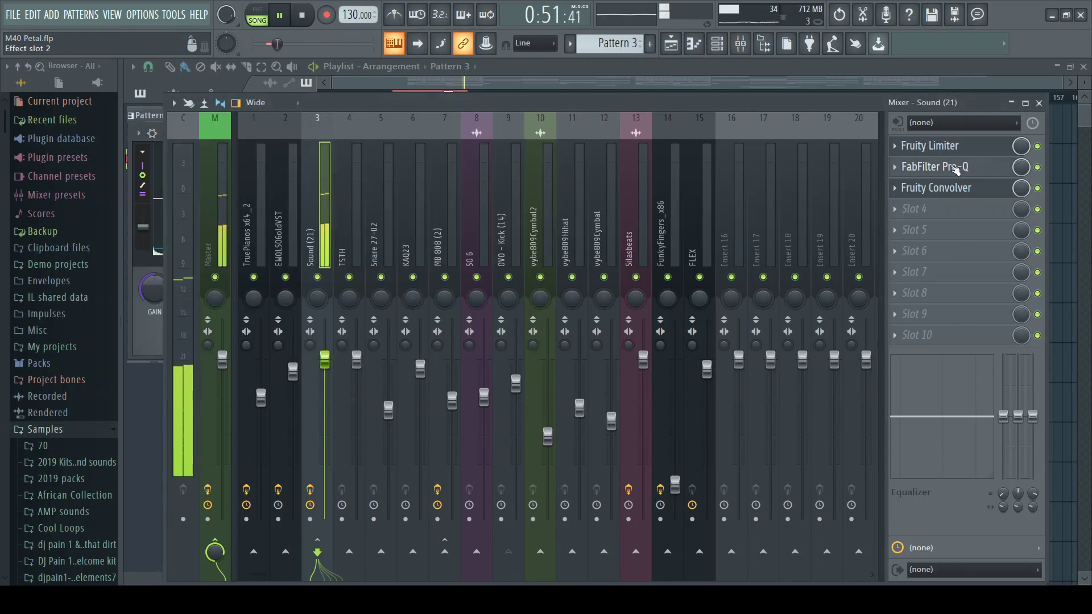
left_click(958, 169)
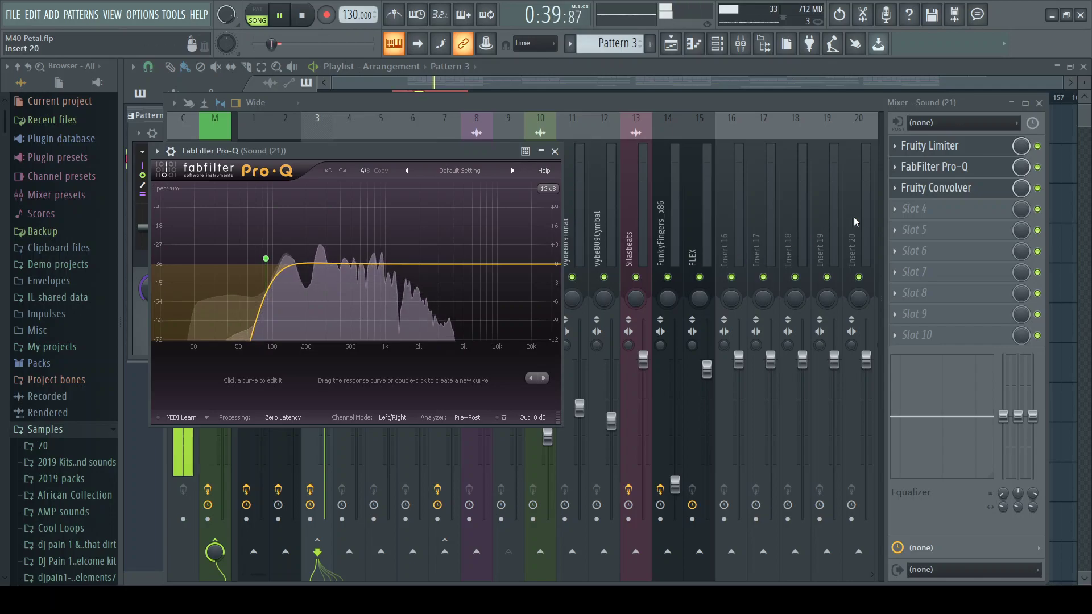
Try a second FabFilter Pro-Q in slot 4 of the Sound (21) track with a +4.51 dB boost at about 2688 Hz
left_click(883, 213)
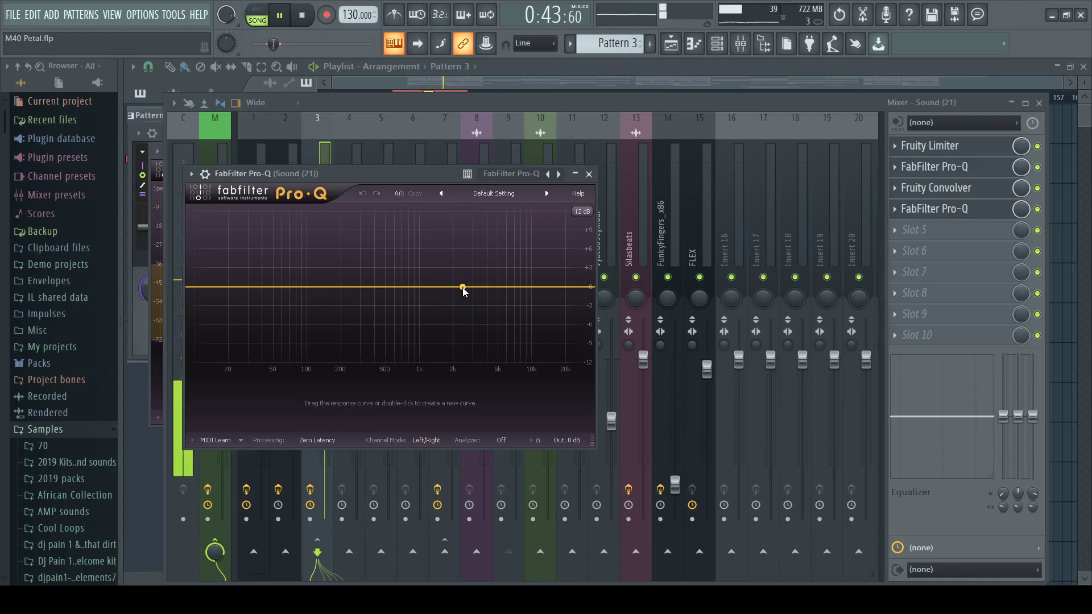
left_click_drag(463, 288, 467, 259)
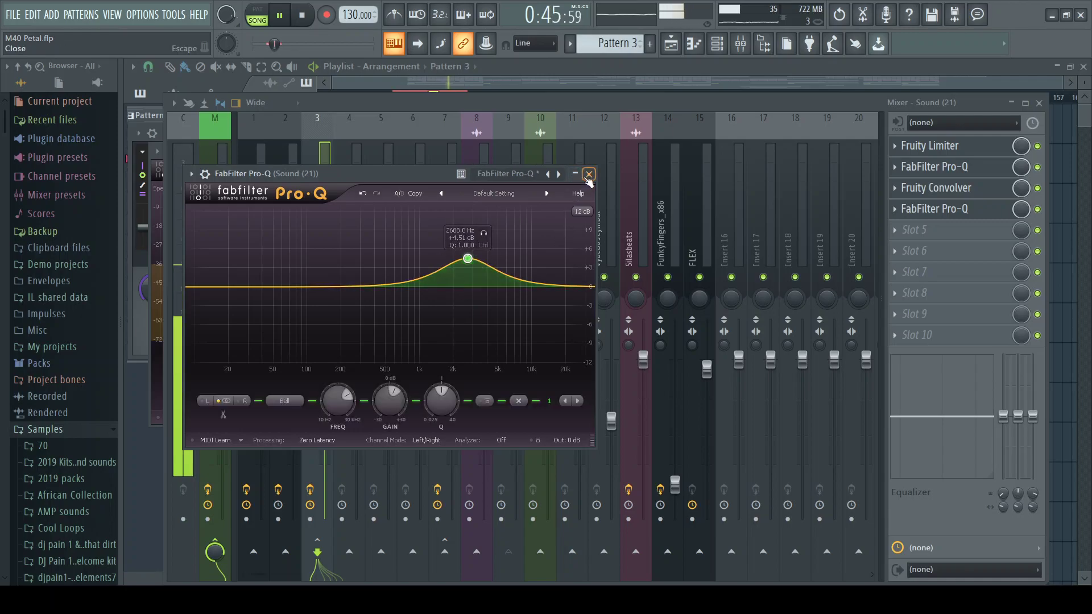
left_click(588, 174)
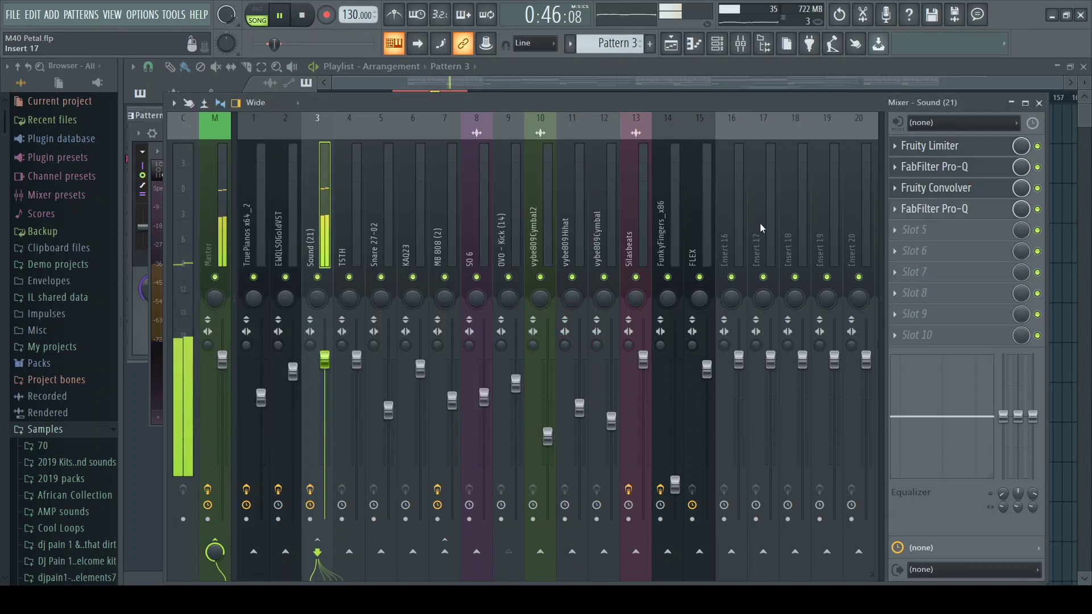
left_click(916, 170)
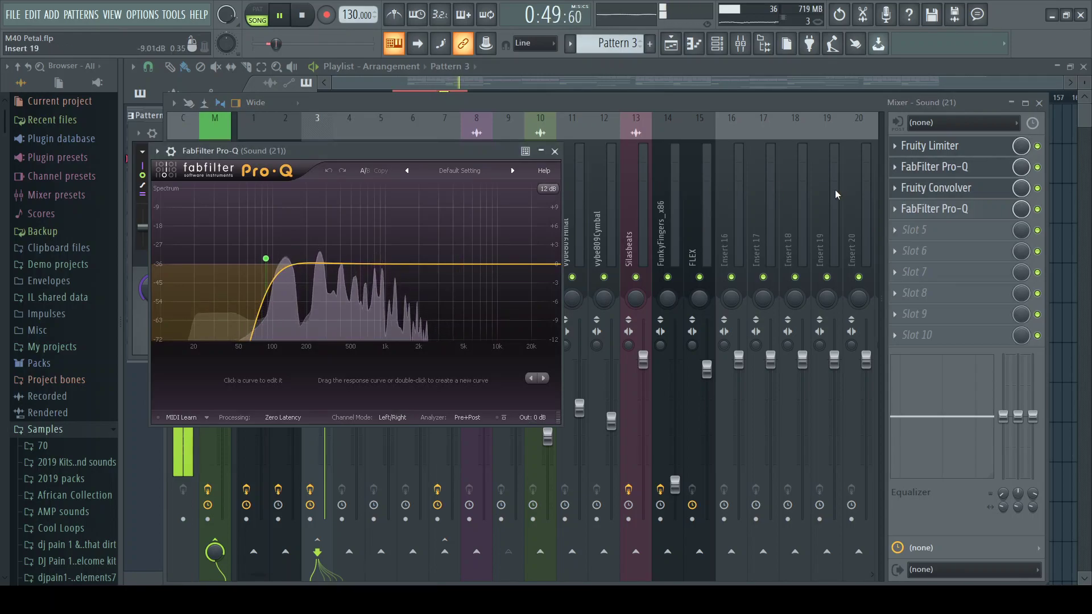
left_click(896, 208)
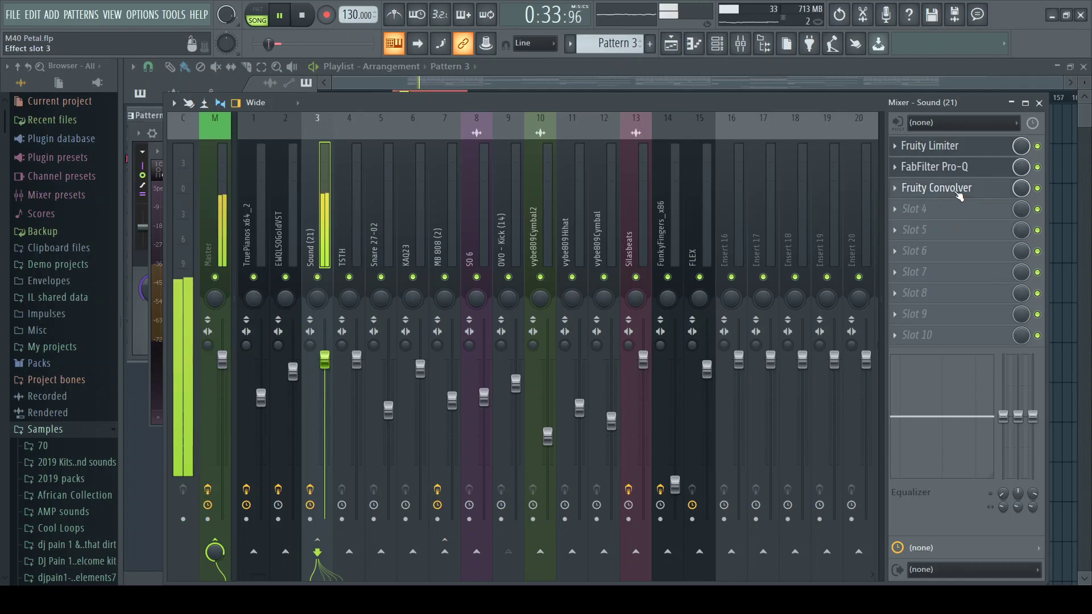
View the Fruity Convolver's impulse settings on the Sound (21) track and return to the playlist
left_click(959, 196)
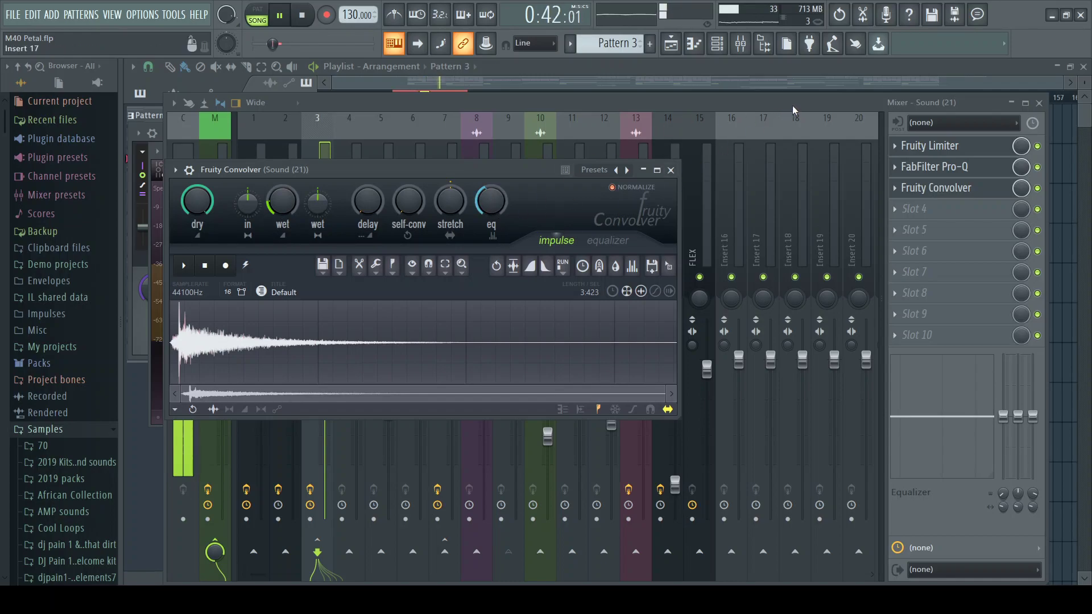
key("Escape")
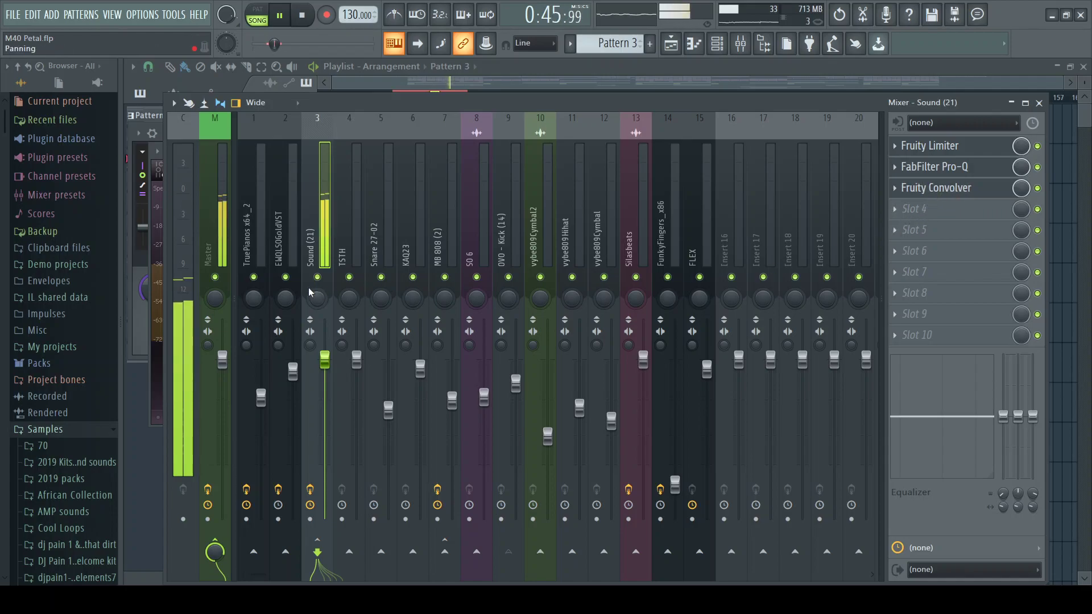
key("F9")
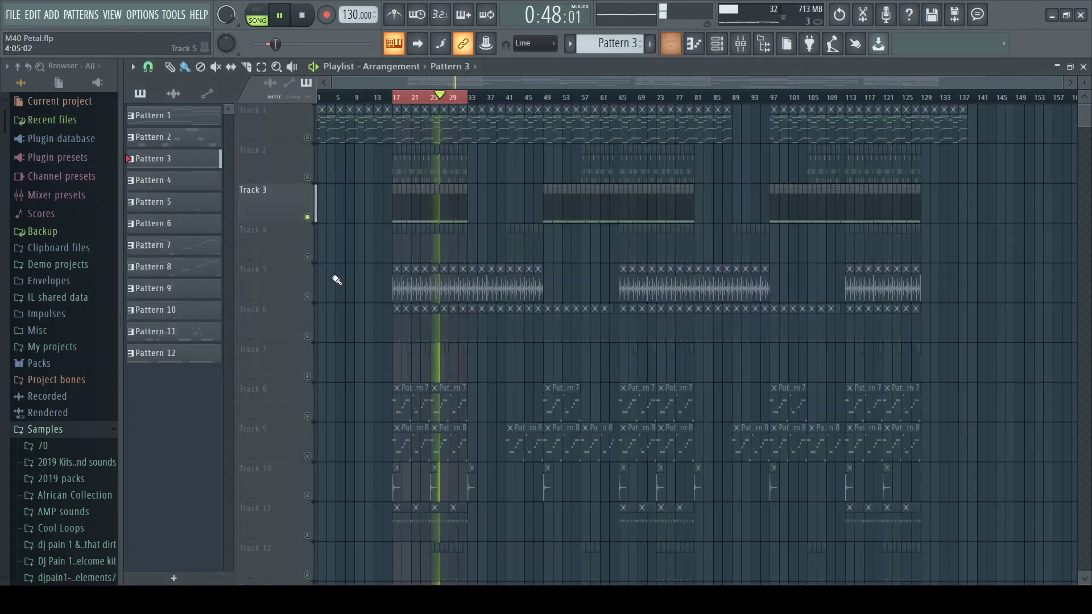
key("F9")
key("F9")
Unmute Track 4 and mute Track 3 in the playlist, and stop playback
left_click(308, 258)
left_click(308, 217)
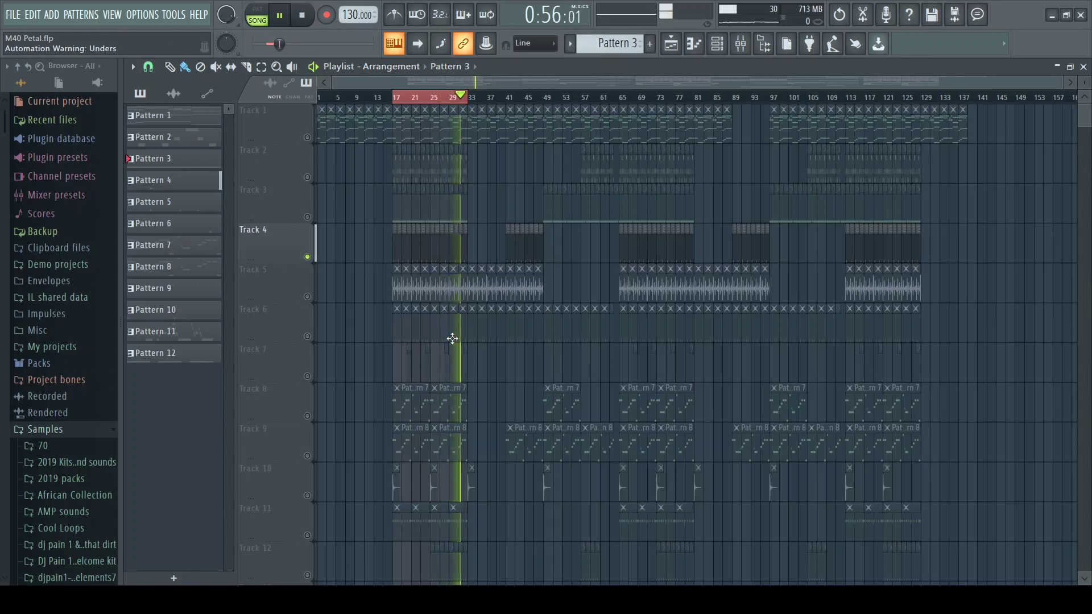
scroll(398, 341, "down", 1)
key("space")
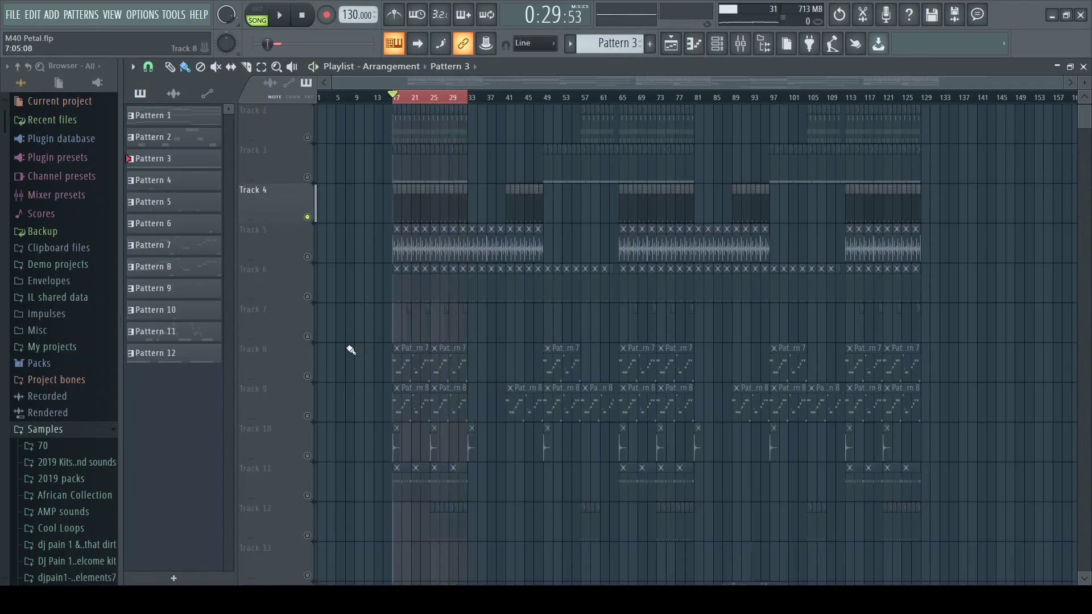
Unmute Track 6 and play it together with Track 4 from bar 17
left_click(307, 296)
key("space")
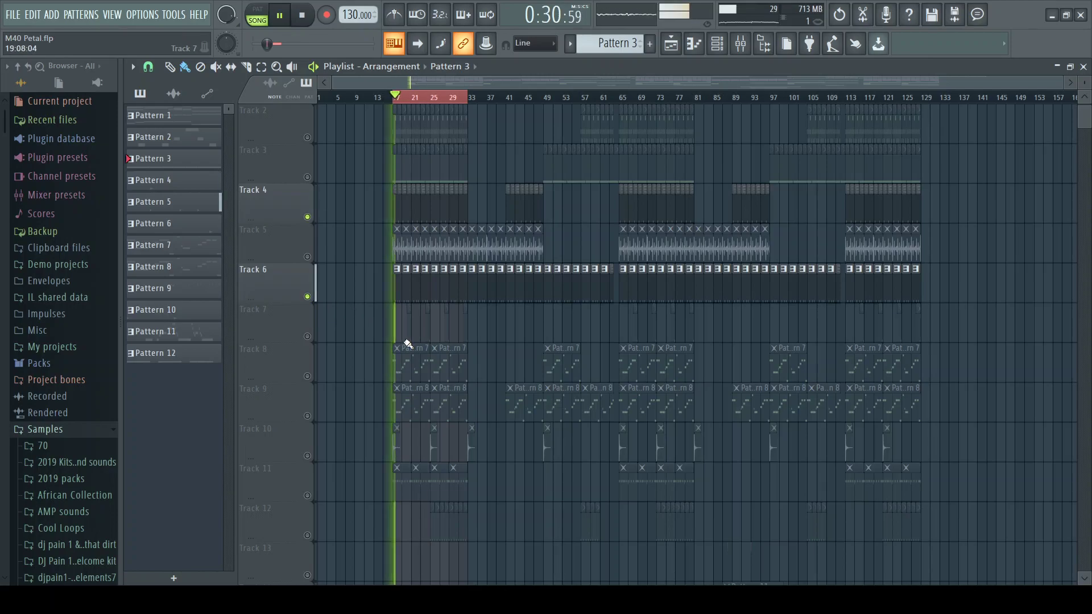
key("space")
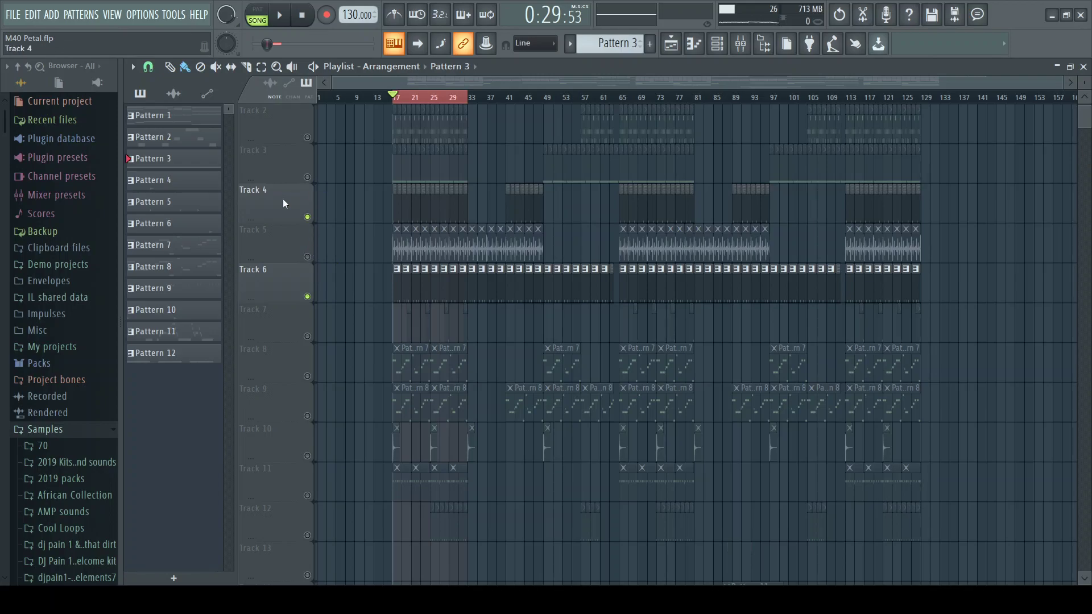
Unmute Tracks 3 and 2 and play them from bar 17 together with Tracks 4 and 6
left_click(307, 176)
left_click(308, 137)
key("space")
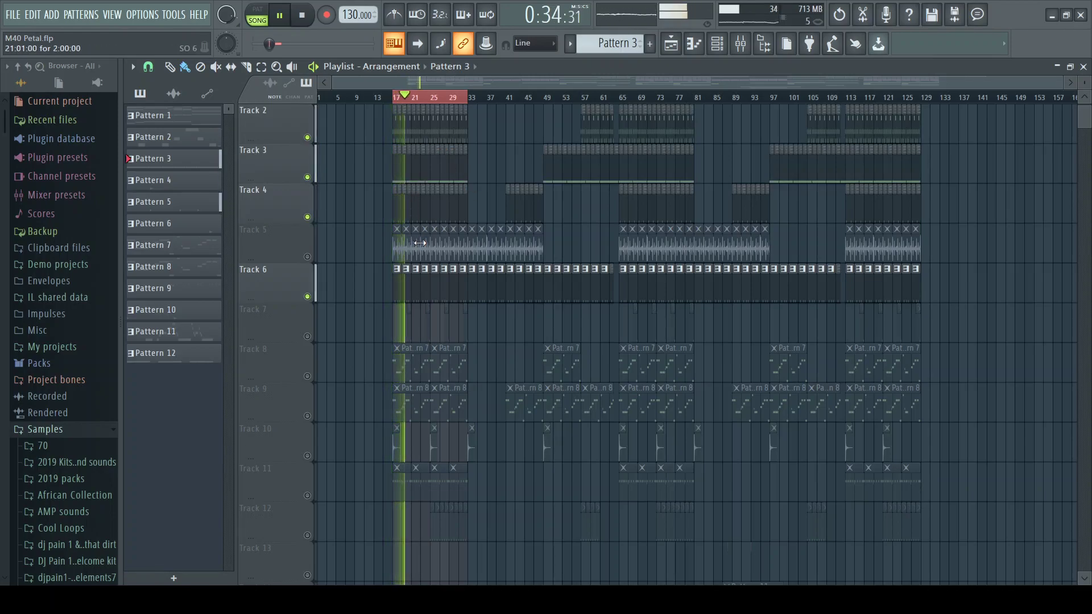
key("space")
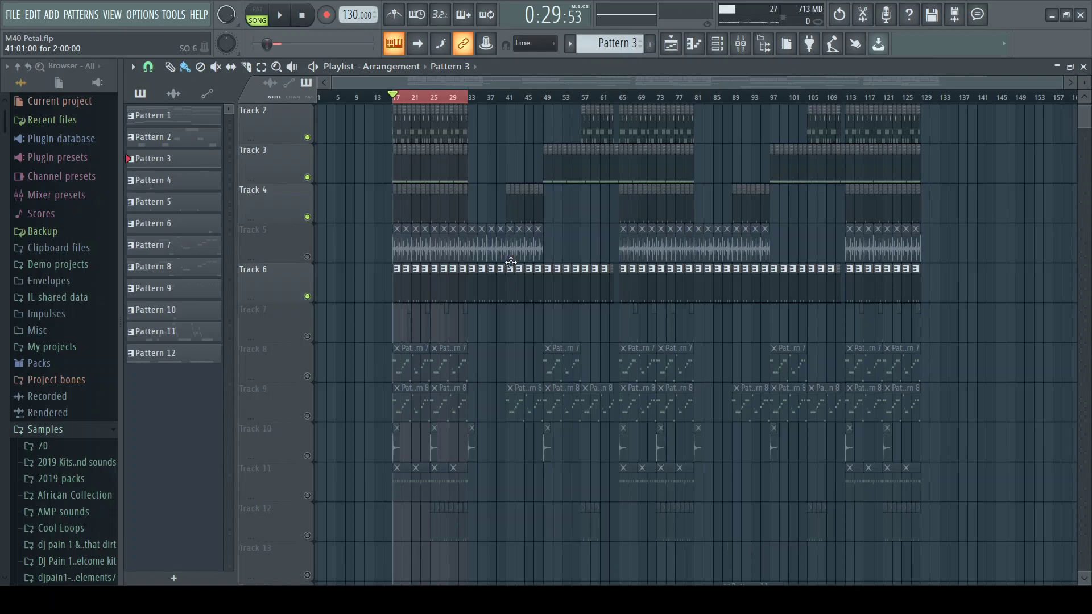
key("space")
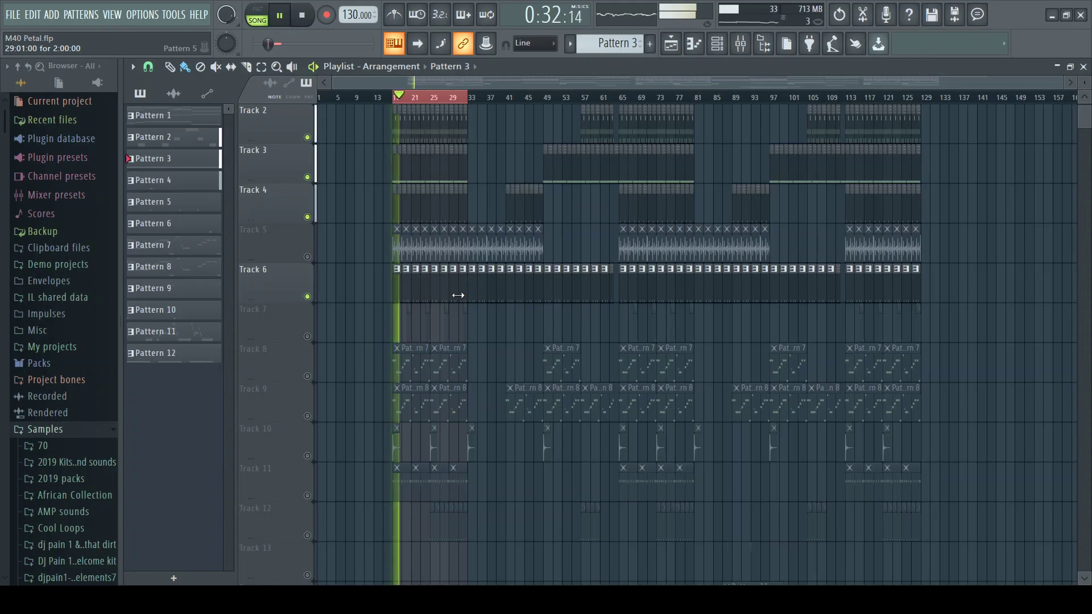
key("space")
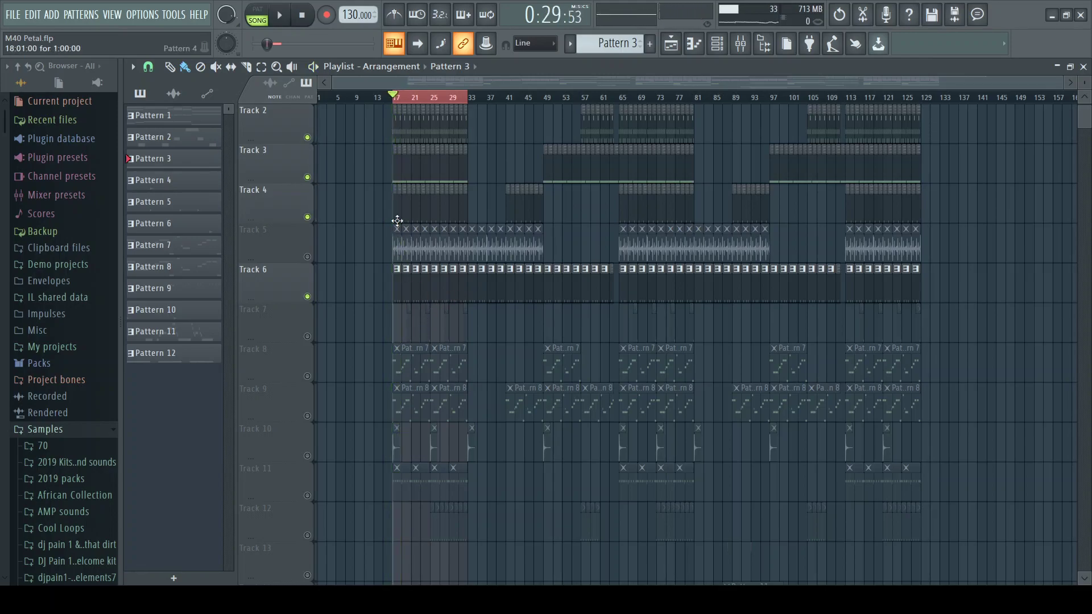
Mute Tracks 6, 3 and 2, and play Track 4 alone while checking the TSTH track's effect slots in the mixer
left_click(307, 296)
left_click(307, 177)
left_click(307, 137)
key("space")
key("F9")
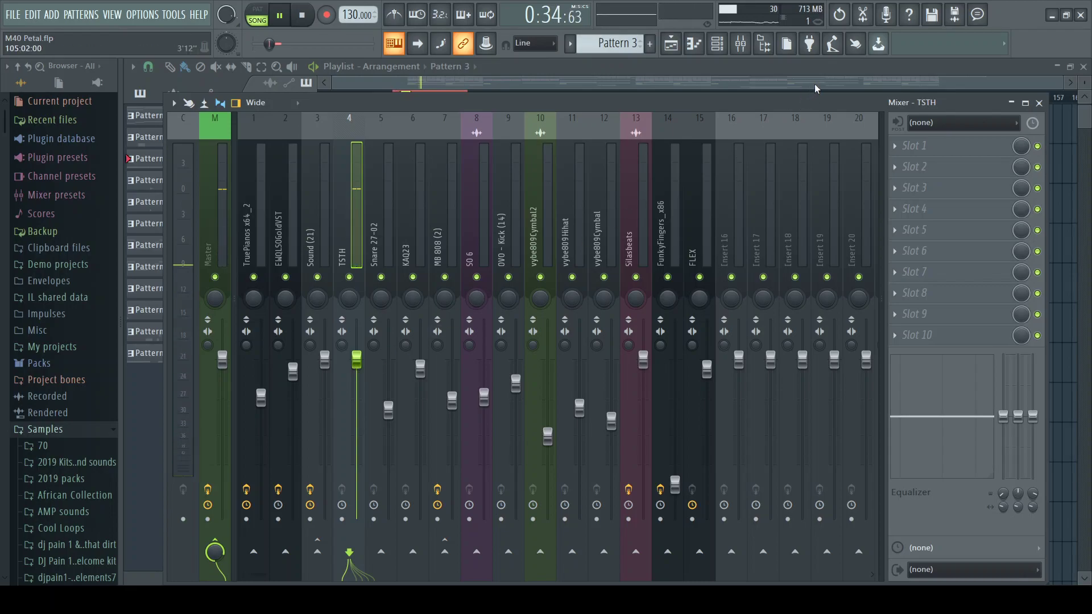
key("F9")
key("space")
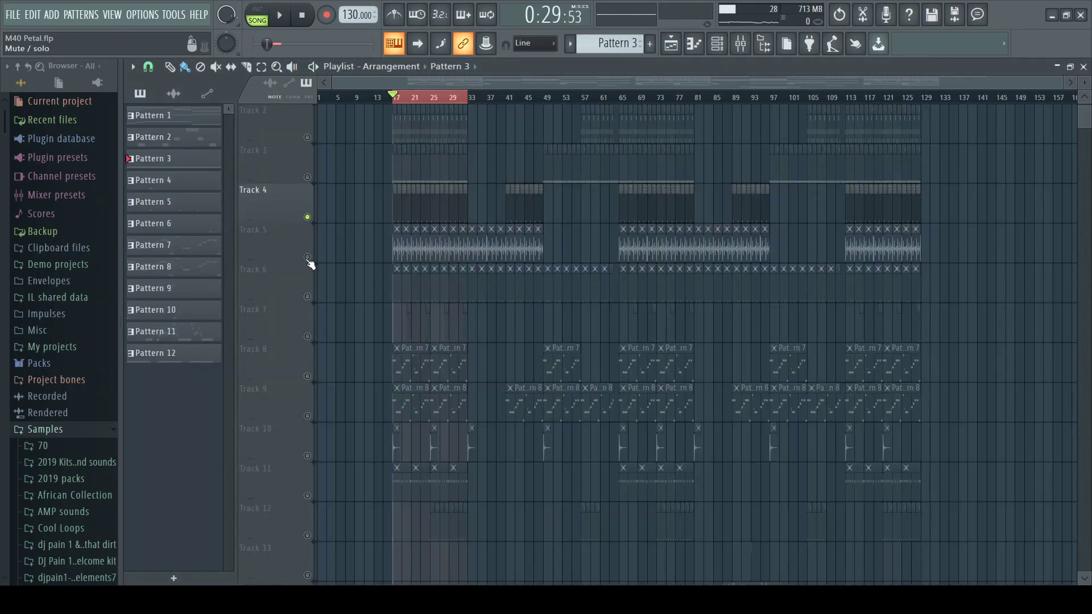
Unmute Track 5, mute Track 4 and play Track 5 alone from bar 17
left_click(307, 257)
left_click(307, 217)
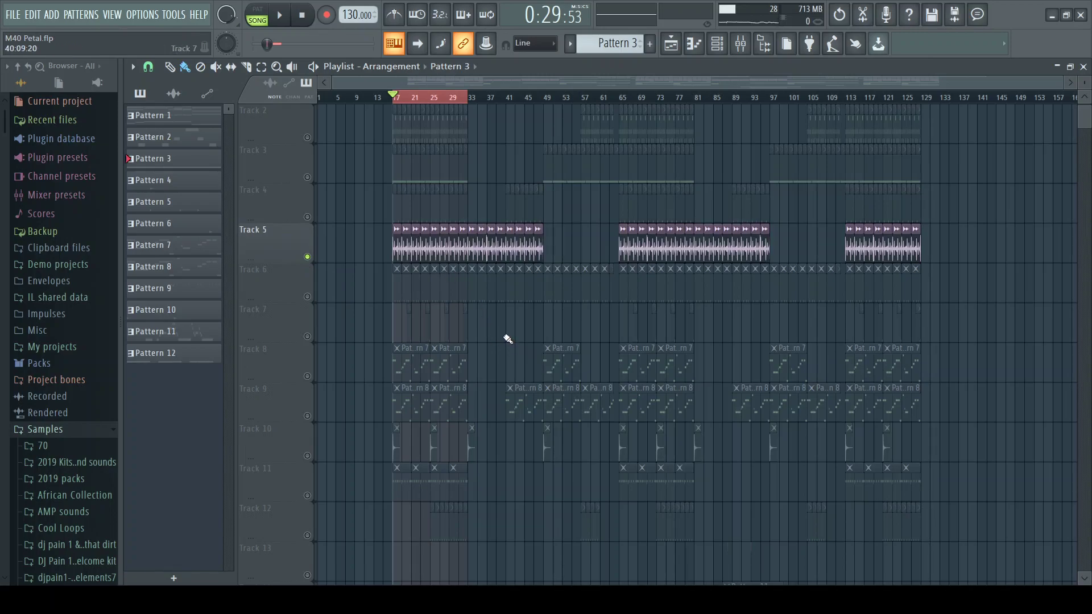
scroll(508, 339, "up", 1)
scroll(500, 330, "down", 3)
scroll(506, 321, "down", 4)
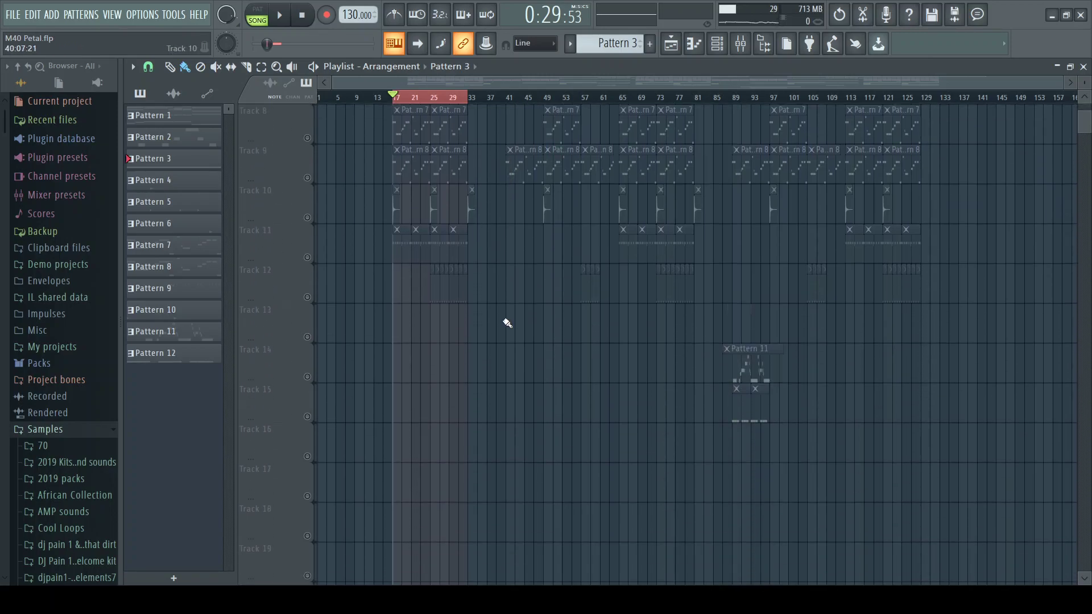
scroll(507, 322, "up", 5)
key("space")
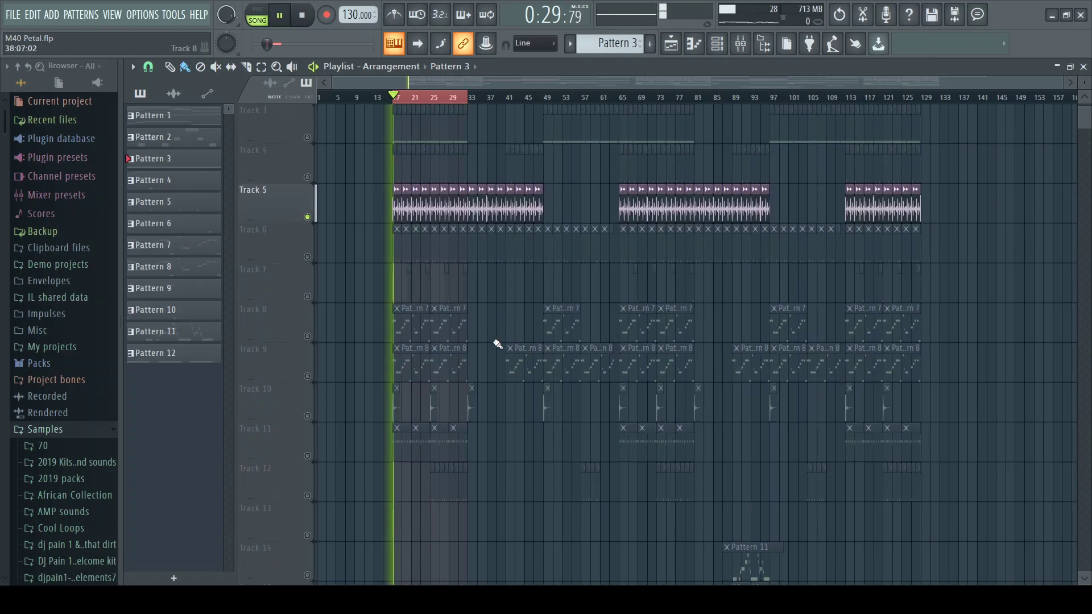
Open the channel rack and set its channel filter to All
key("F6")
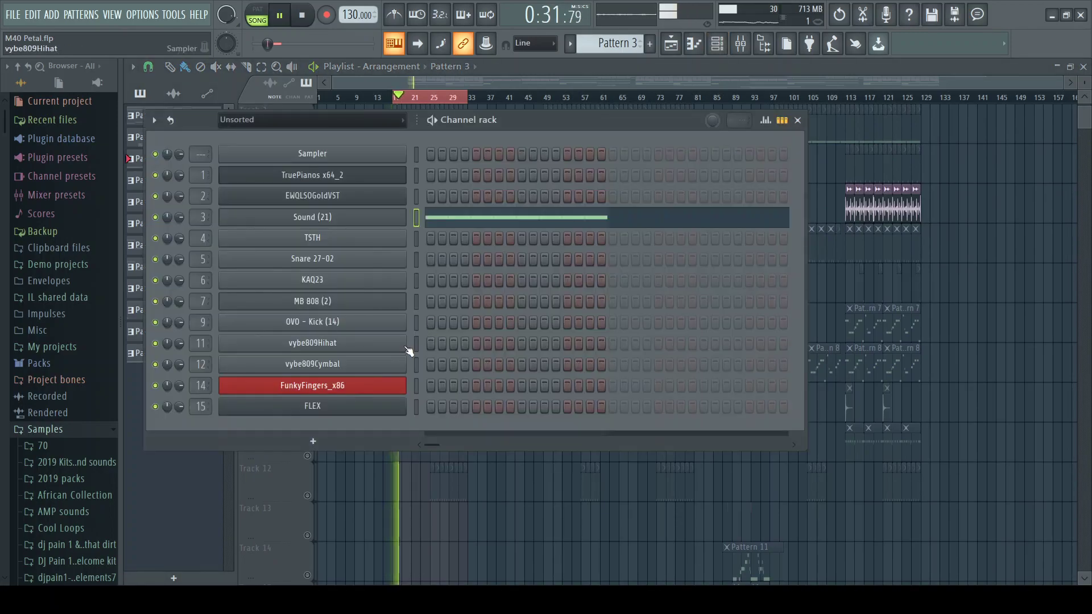
left_click(340, 145)
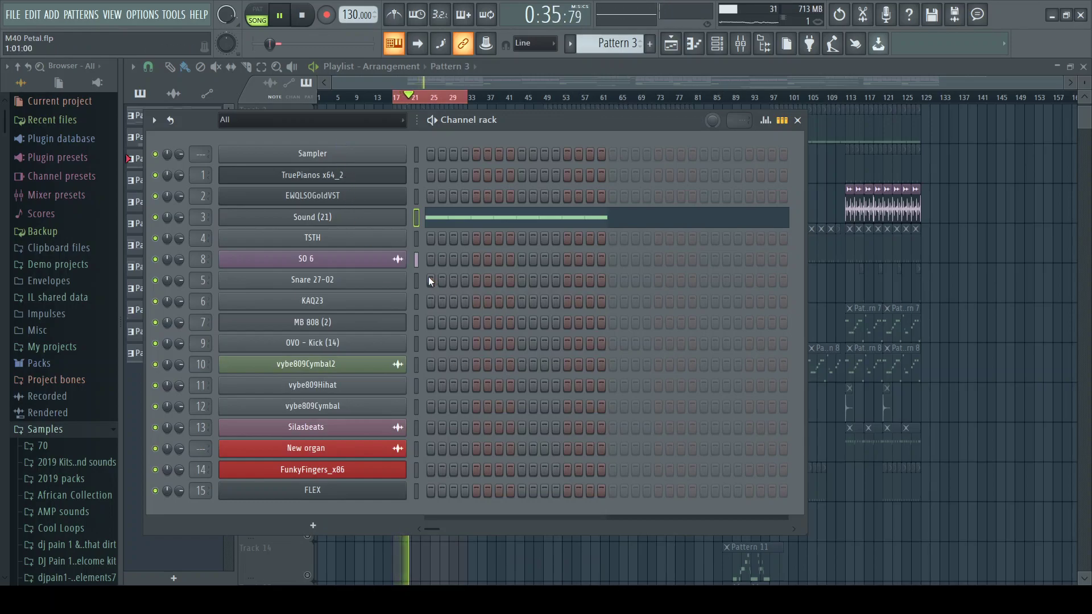
Stop playback and inspect the SO 6 channel's sample settings
key("space")
left_click(395, 261)
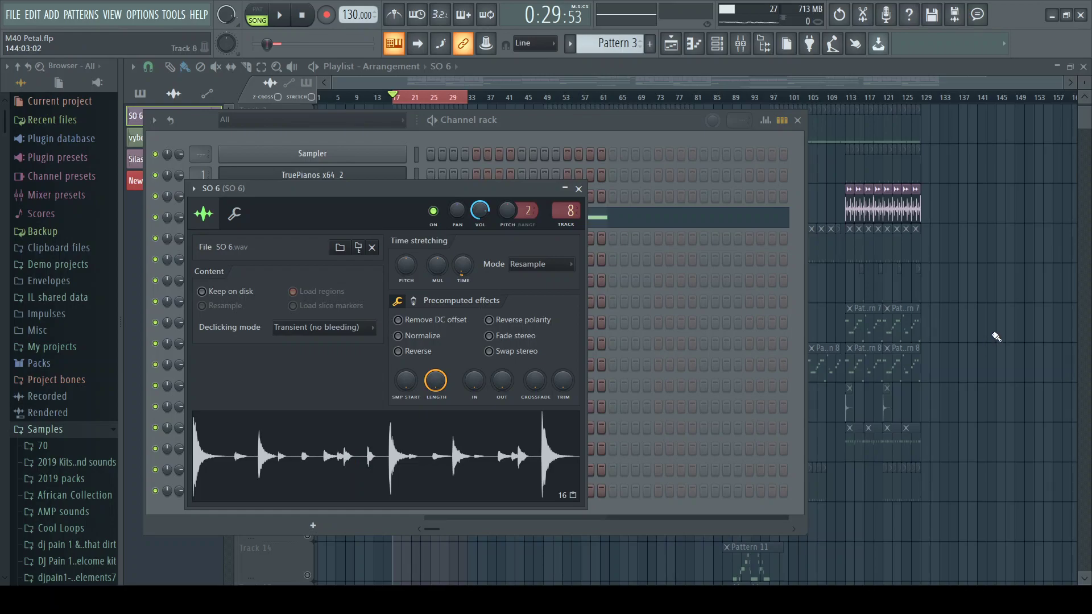
left_click(996, 337)
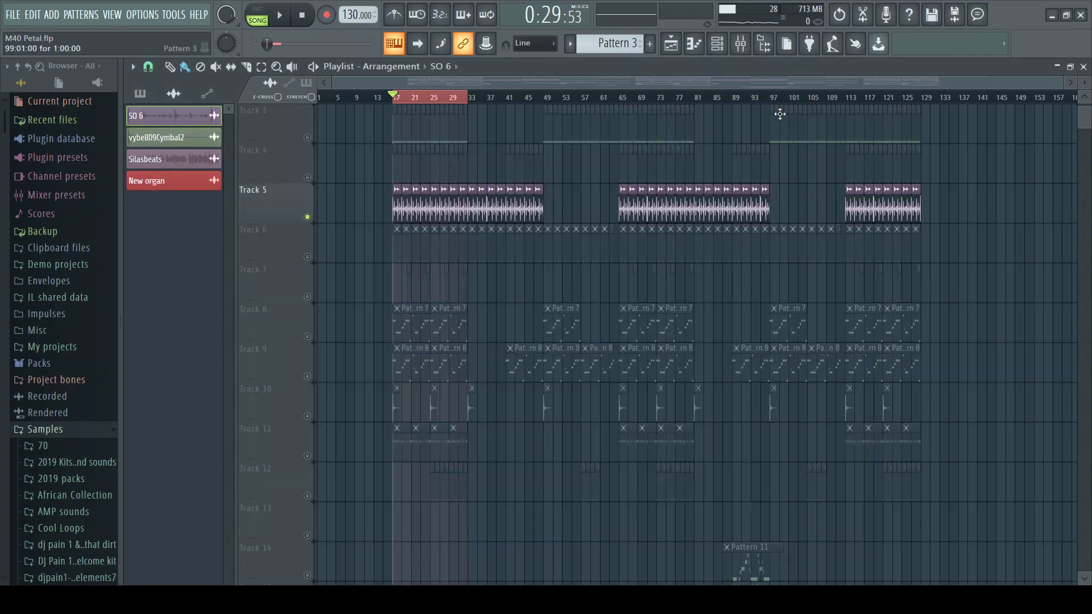
Play Track 5 alone from bar 17 while checking the SO 6 track's effect slots in the mixer
left_click_drag(1065, 83, 493, 97)
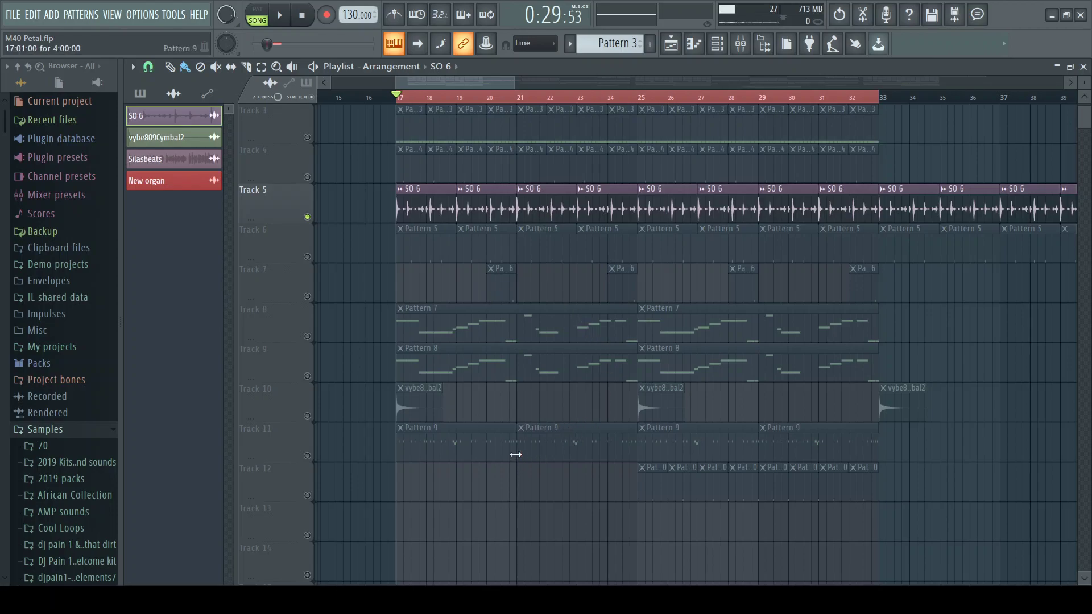
right_click(307, 216)
right_click(308, 216)
key("space")
key("F9")
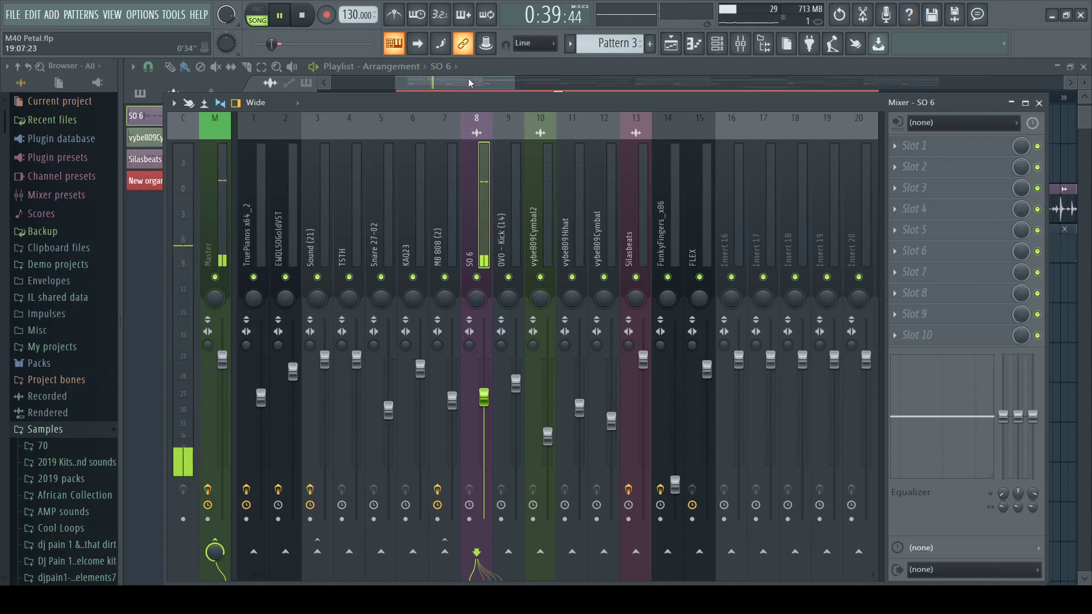
Locate SO 6 in the channel rack, check its mixer volume, and return to the playlist
key("F7")
key("F6")
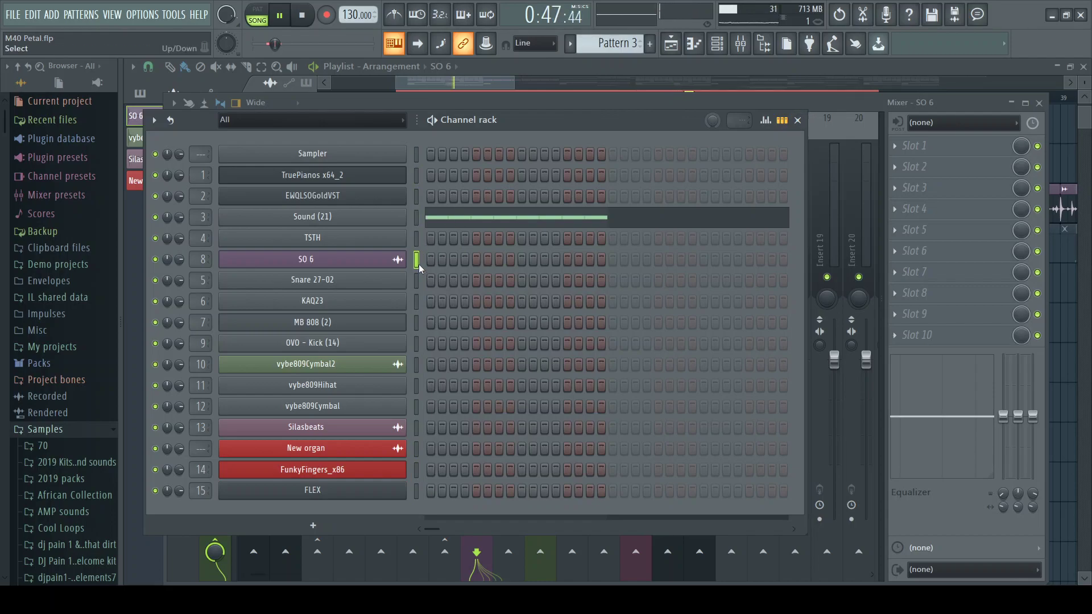
left_click(798, 120)
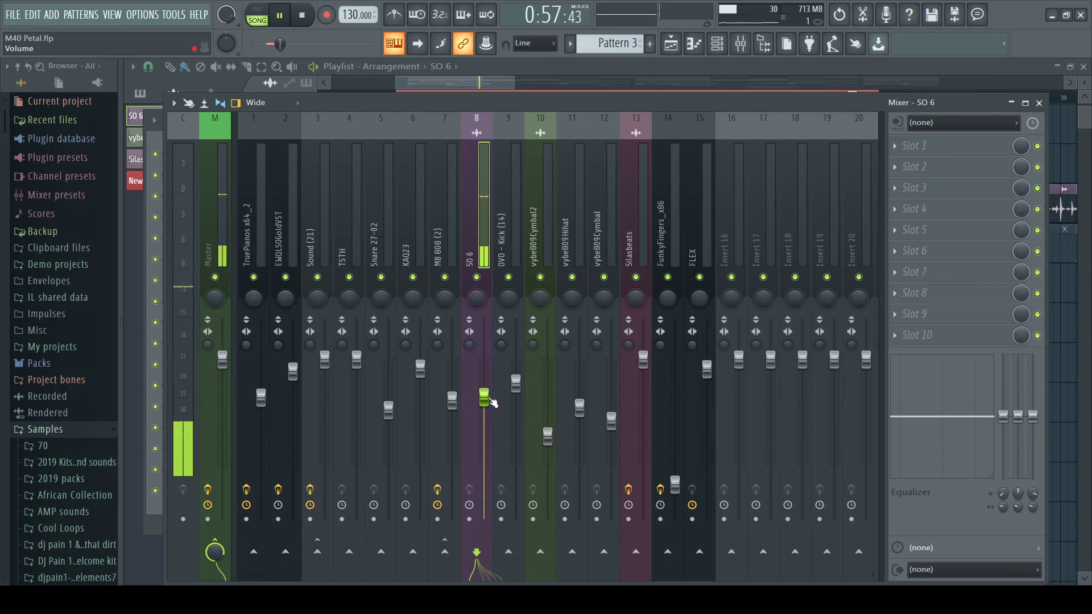
left_click(497, 85)
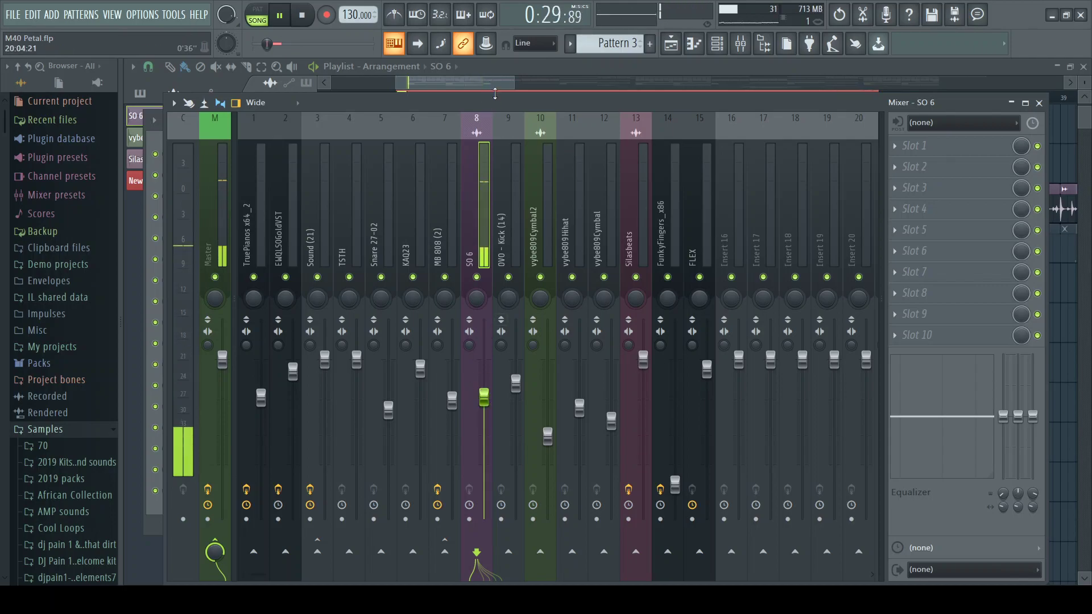
key("F9")
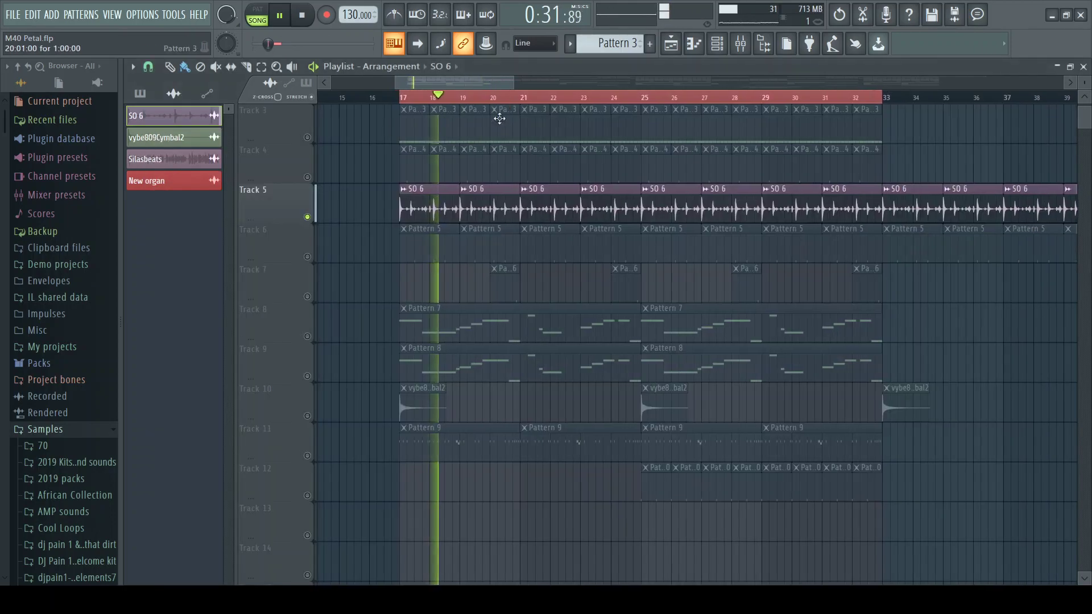
Unmute Track 6, mute Track 5, and check the Snare 27-02 track's effect slots in the mixer during playback
left_click(307, 257)
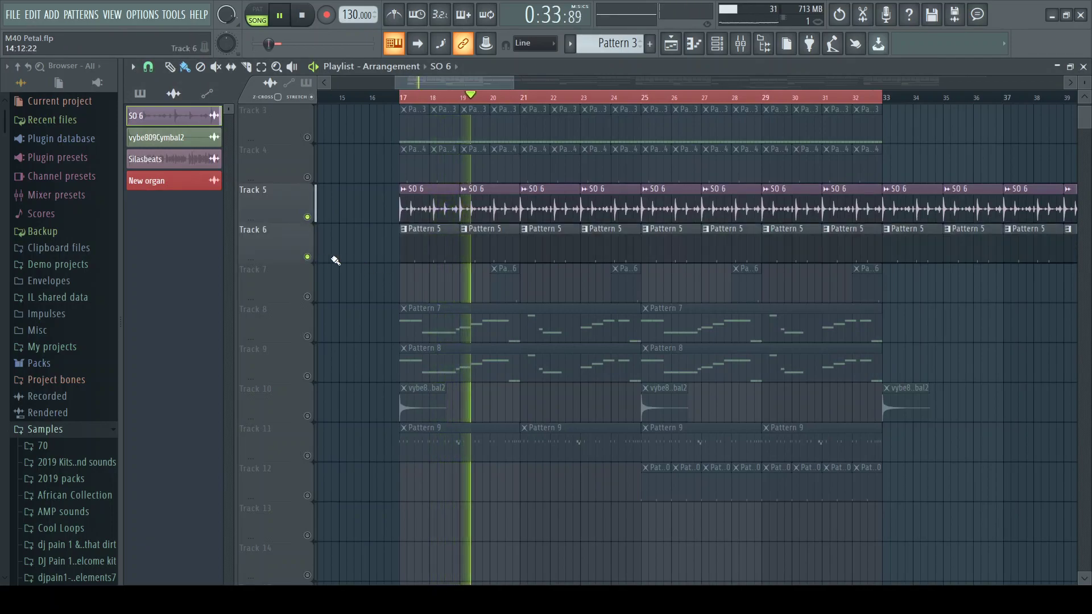
left_click(307, 217)
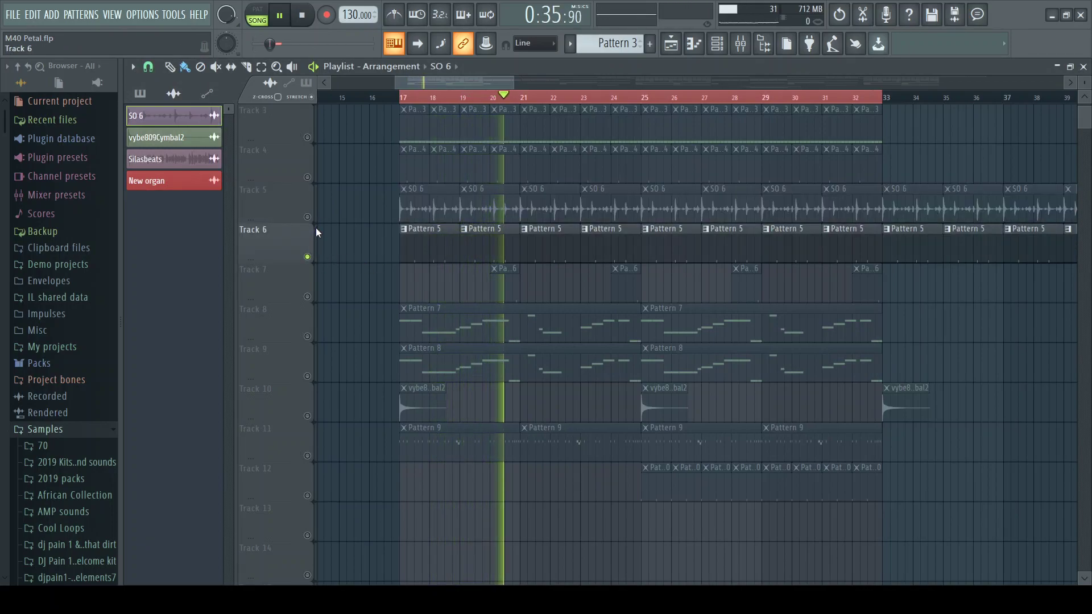
key("F9")
left_click(374, 270)
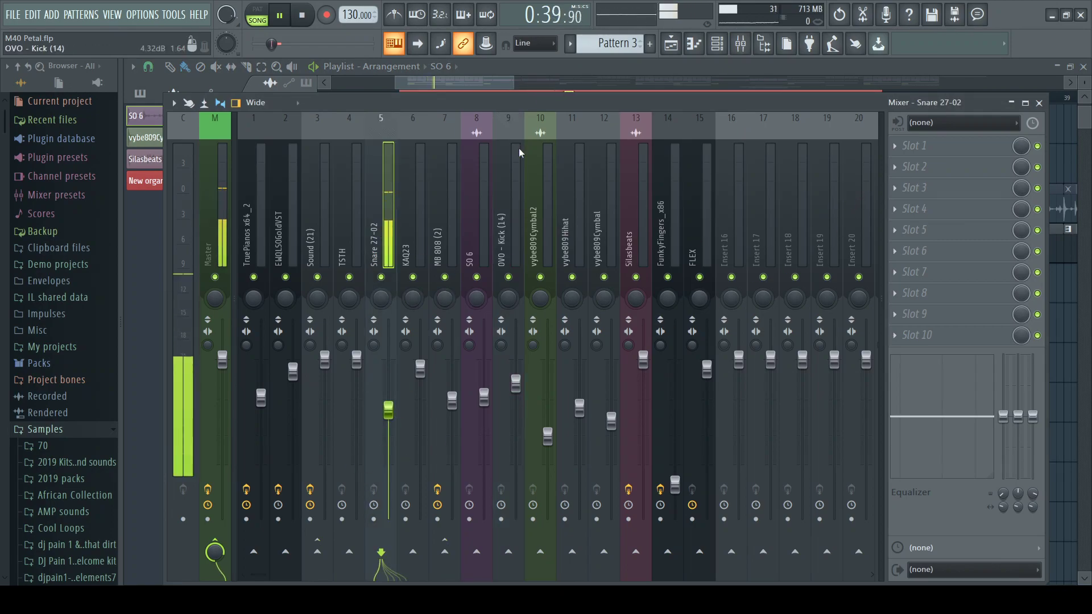
key("F9")
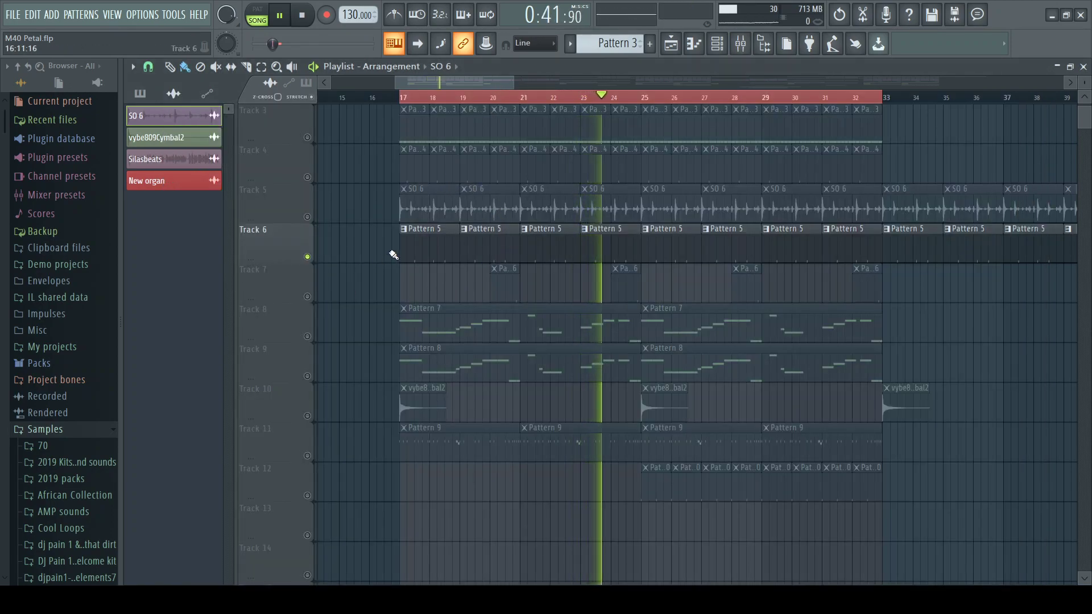
View Pattern 5's Snare 27-02 notes in the piano roll during playback and return to the playlist
double_click(414, 237)
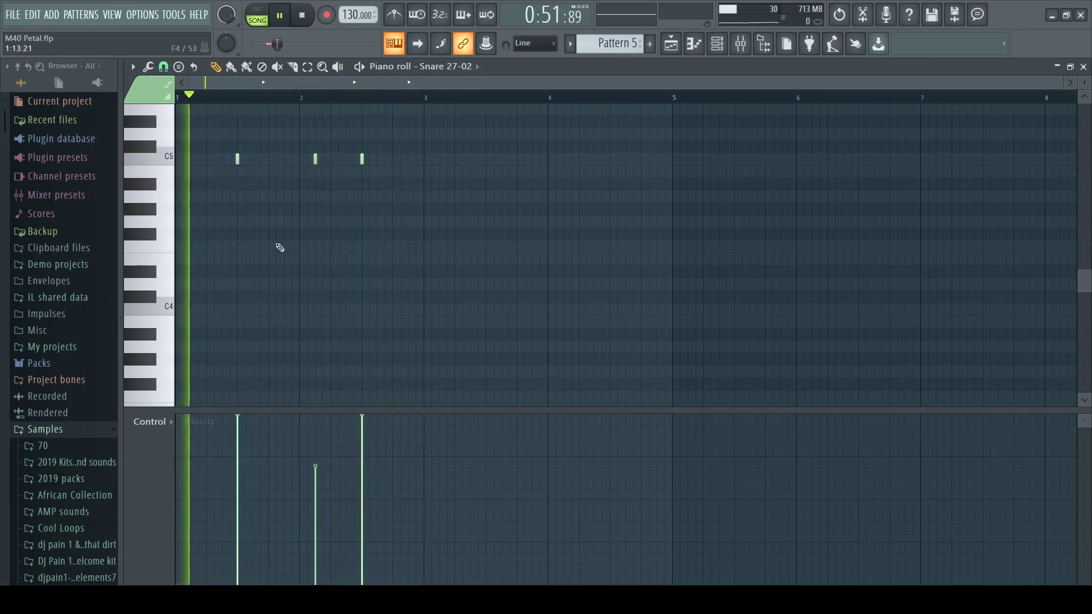
key("F6")
key("F6")
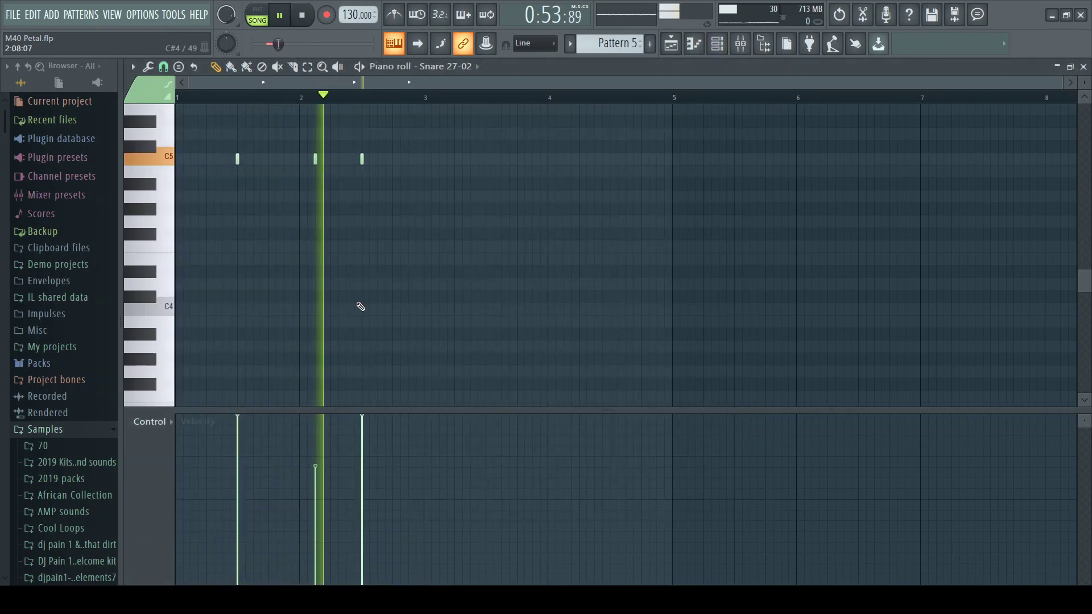
key("F5")
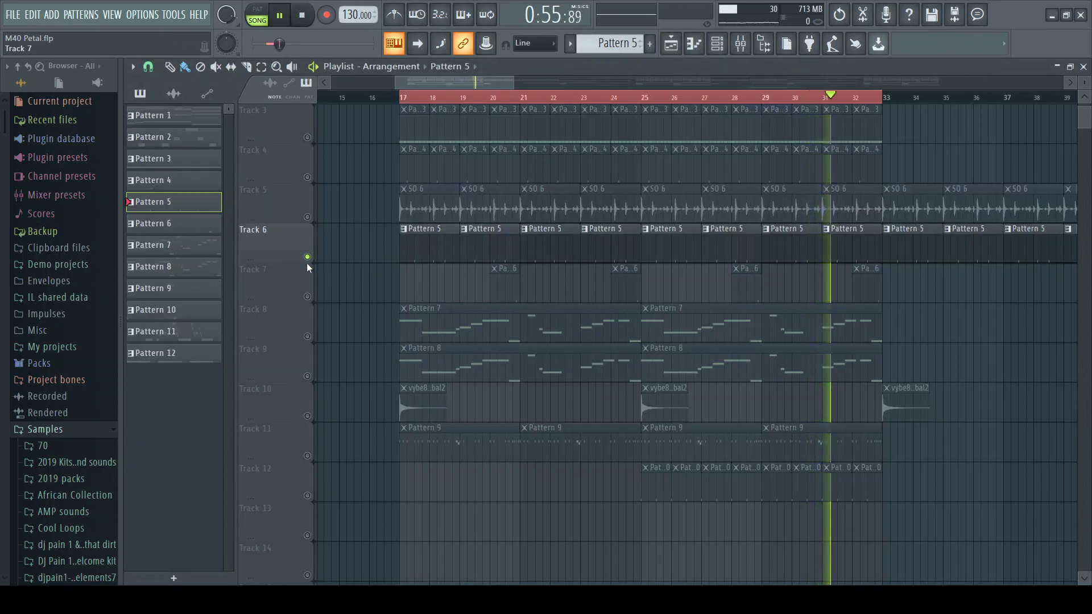
Unmute all tracks, stop playback and review the Snare 27-02 notes of Pattern 5 in the piano roll
left_click(307, 257, "ctrl")
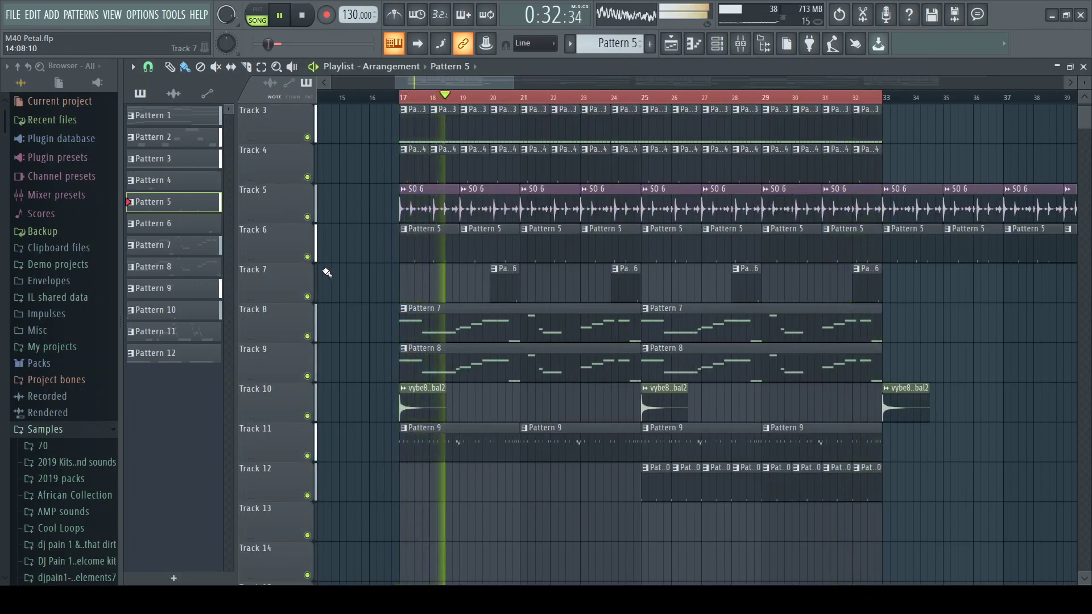
key("space")
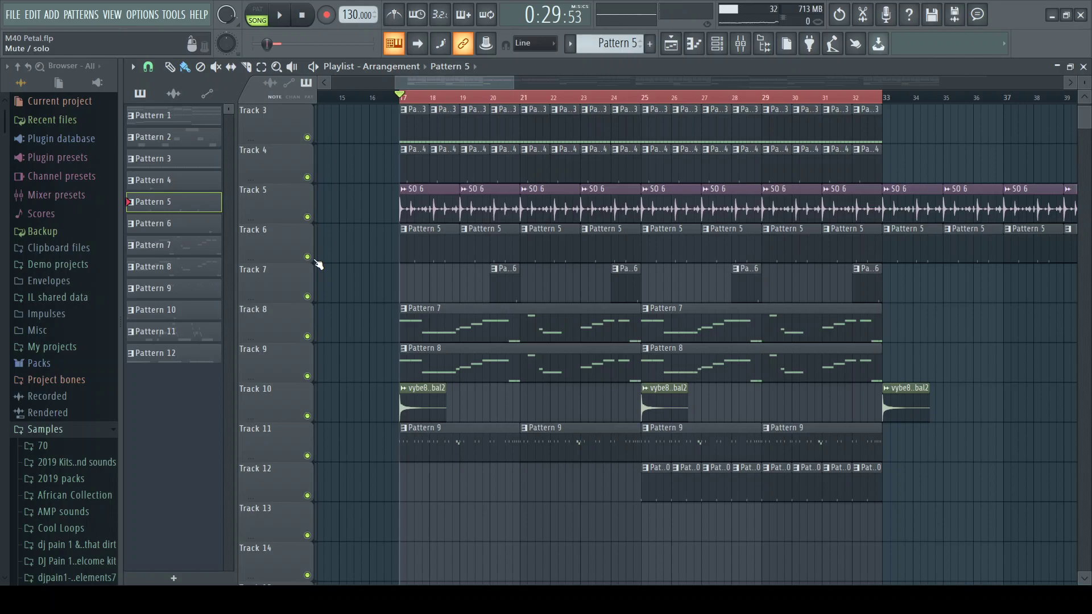
double_click(443, 252)
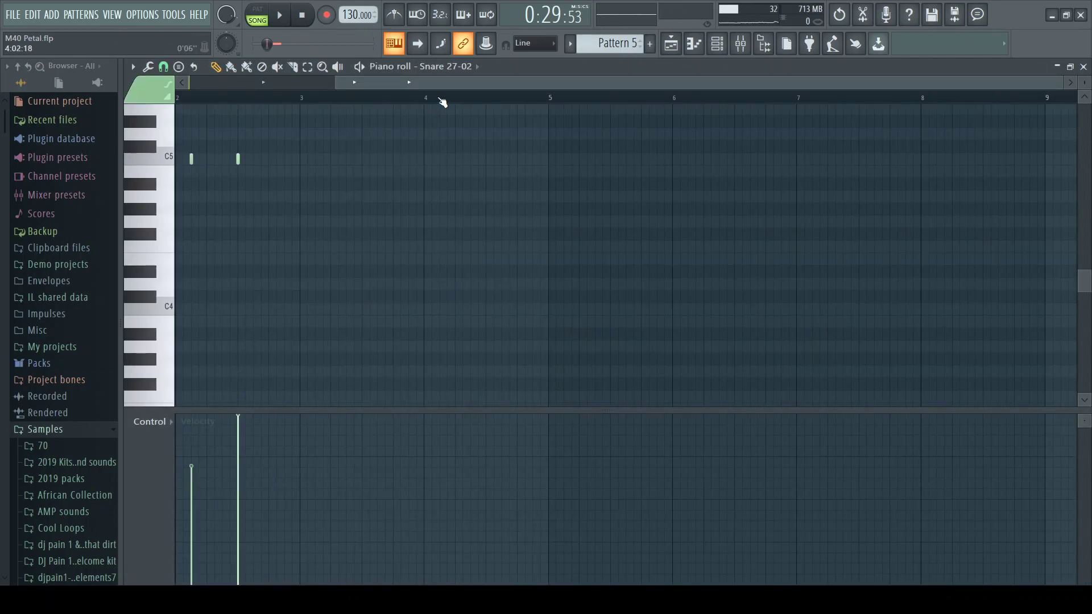
scroll(442, 102, "left", 2)
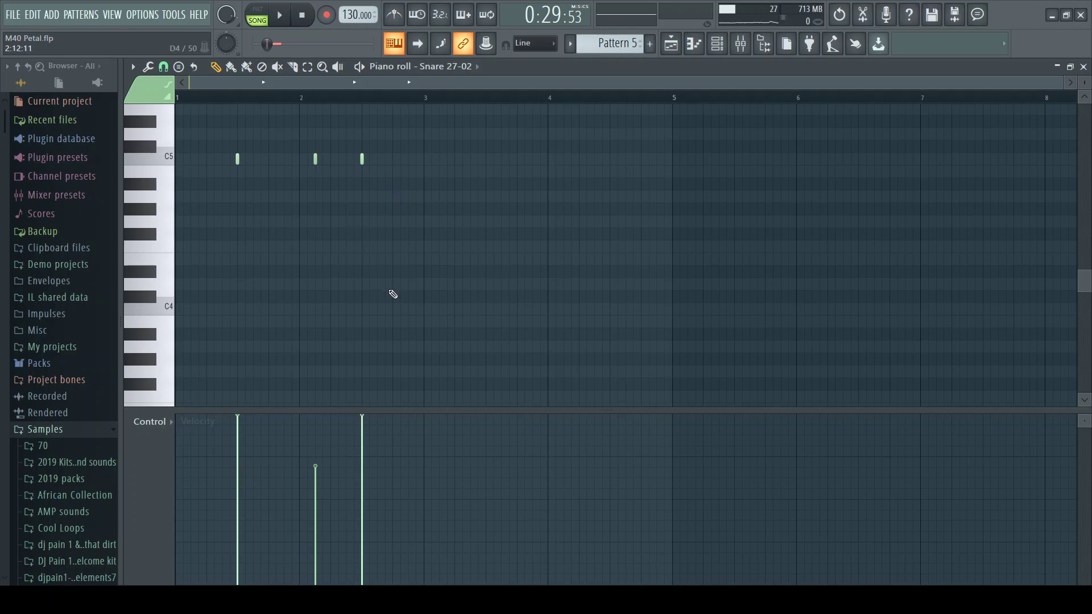
key("F6")
key("F5")
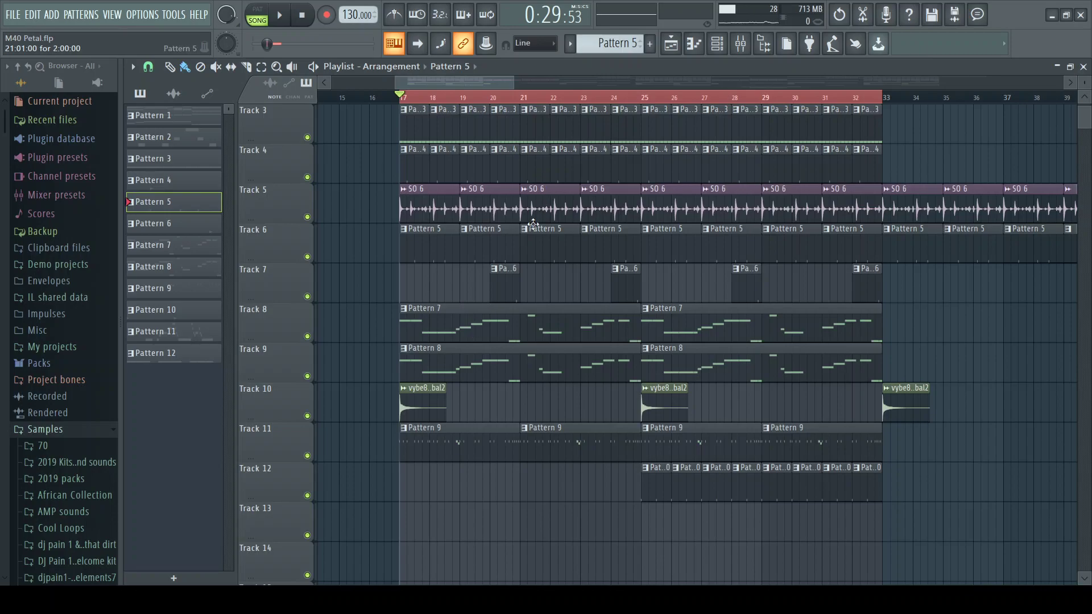
Play the full arrangement from bar 20 and stop after the first Track 7 clip
left_click(494, 101)
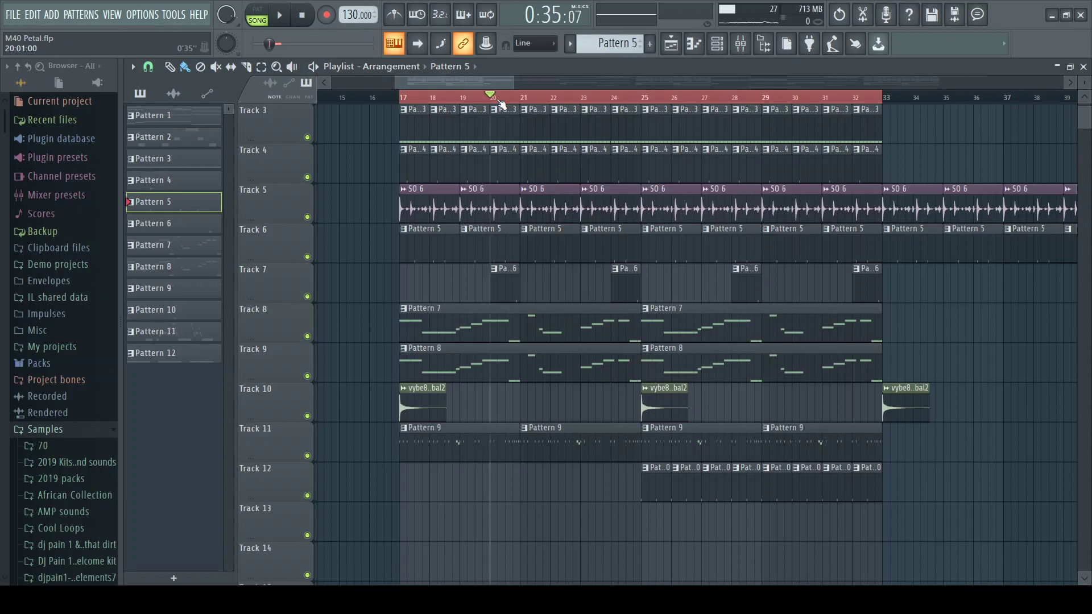
key("space")
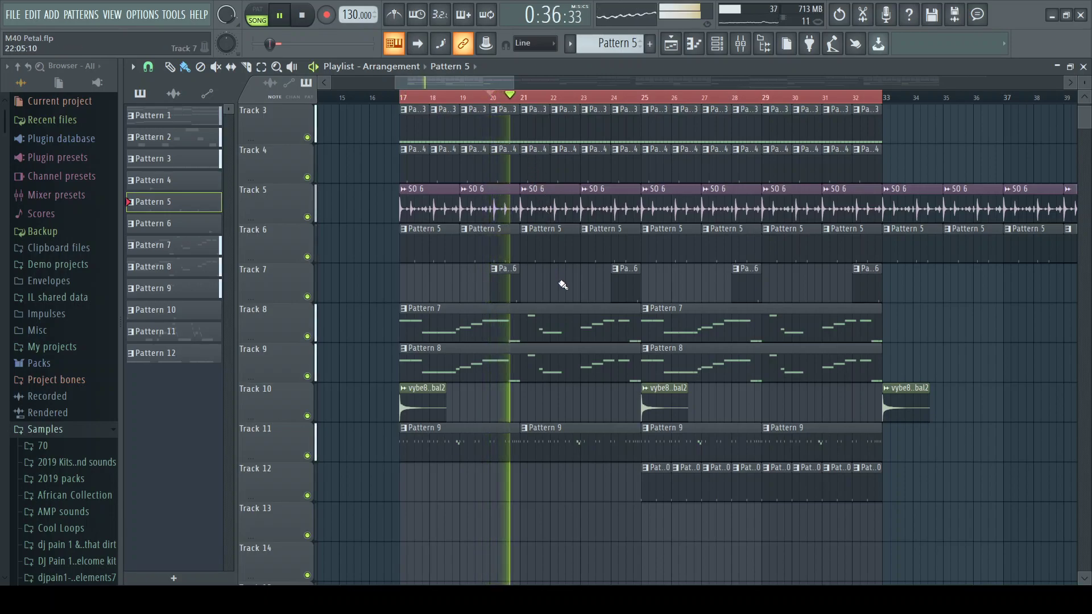
key("space")
Solo Track 7 and play its first Pattern 6 clip in bar 20
right_click(307, 296)
left_click(508, 101)
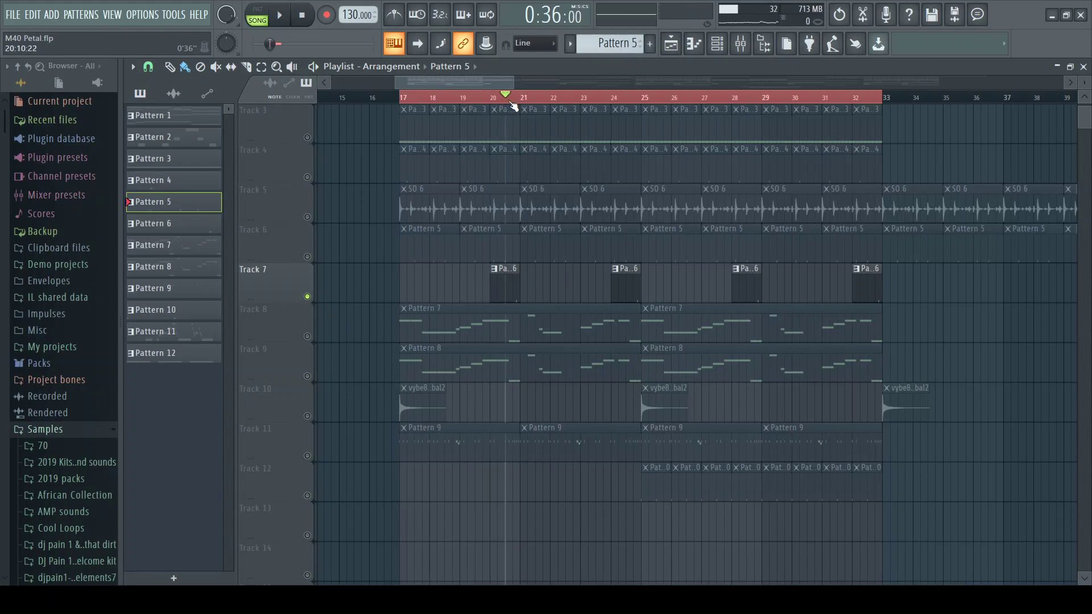
key("space")
key("space")
left_click(501, 102)
key("space")
Open Pattern 6 in the piano roll, show the channel rack and stop playback
double_click(506, 290)
key("space")
key("F6")
key("space")
key("space")
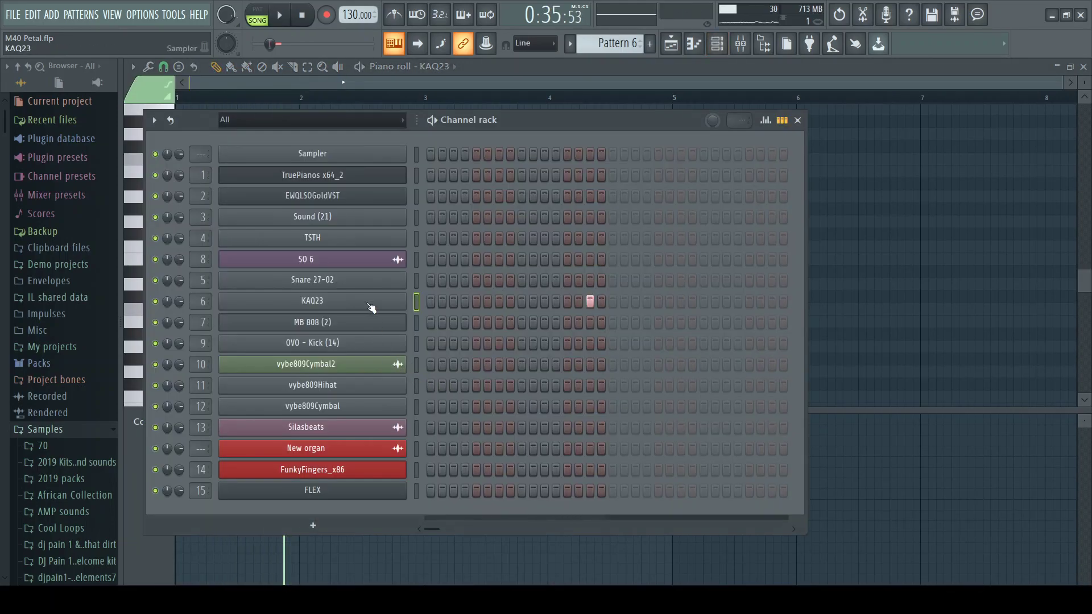
Inspect the KAQ23 channel's sample settings and its note in Pattern 6, and return to the playlist
left_click(370, 301)
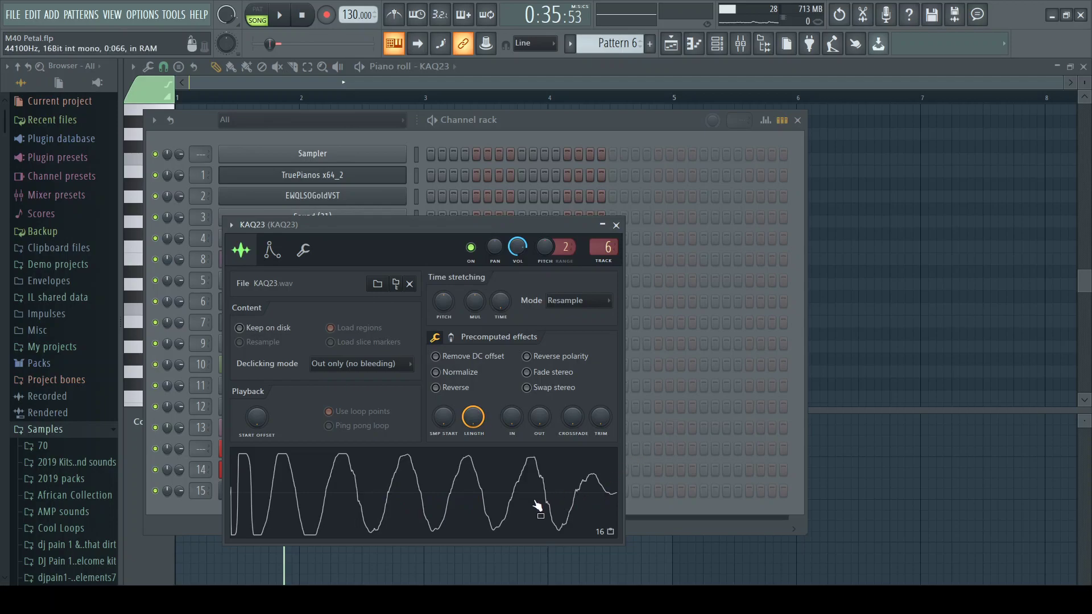
left_click(520, 130)
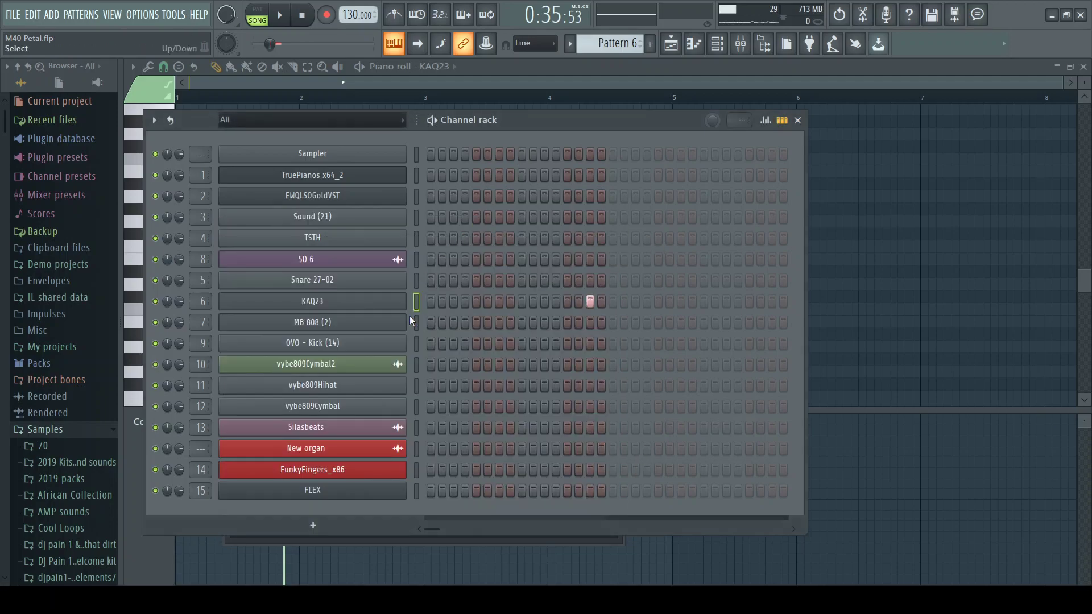
key("F6")
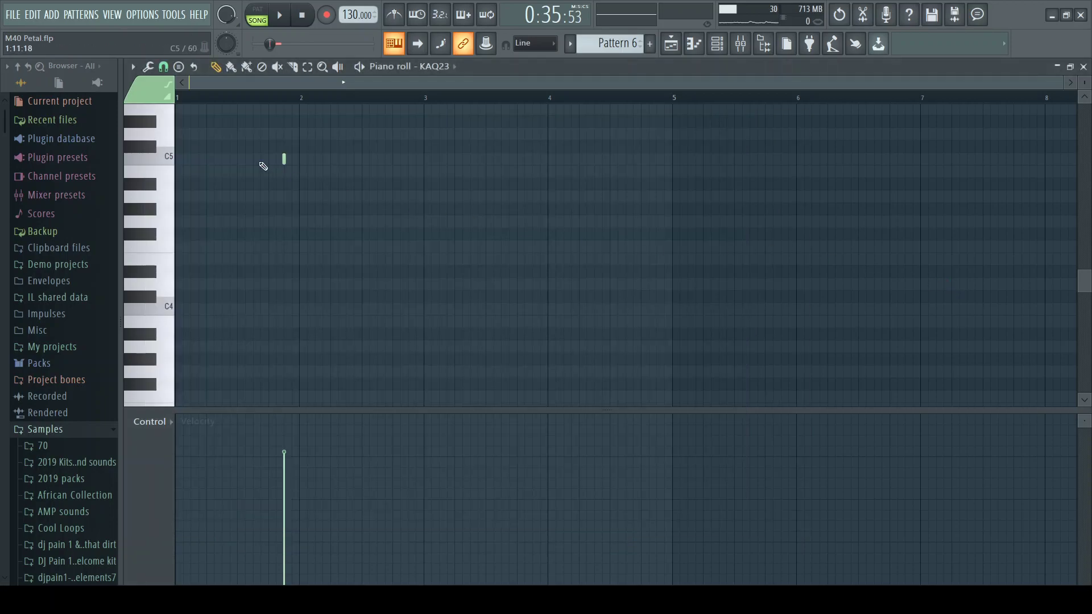
key("F6")
key("F5")
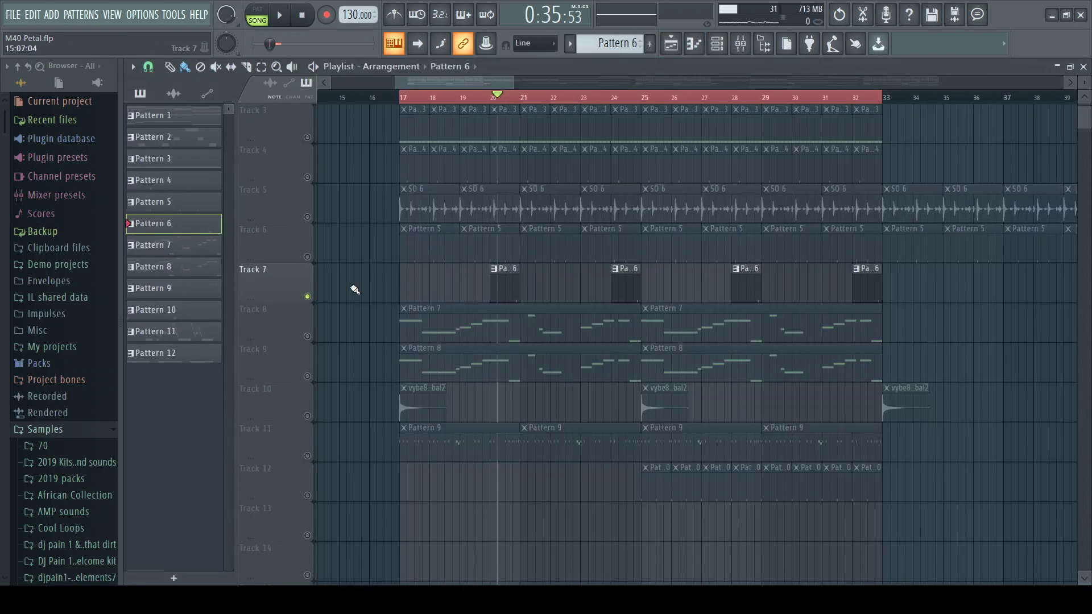
Unmute all tracks and play the full arrangement from bar 20 to hear the Track 7 clips in context
right_click(308, 297)
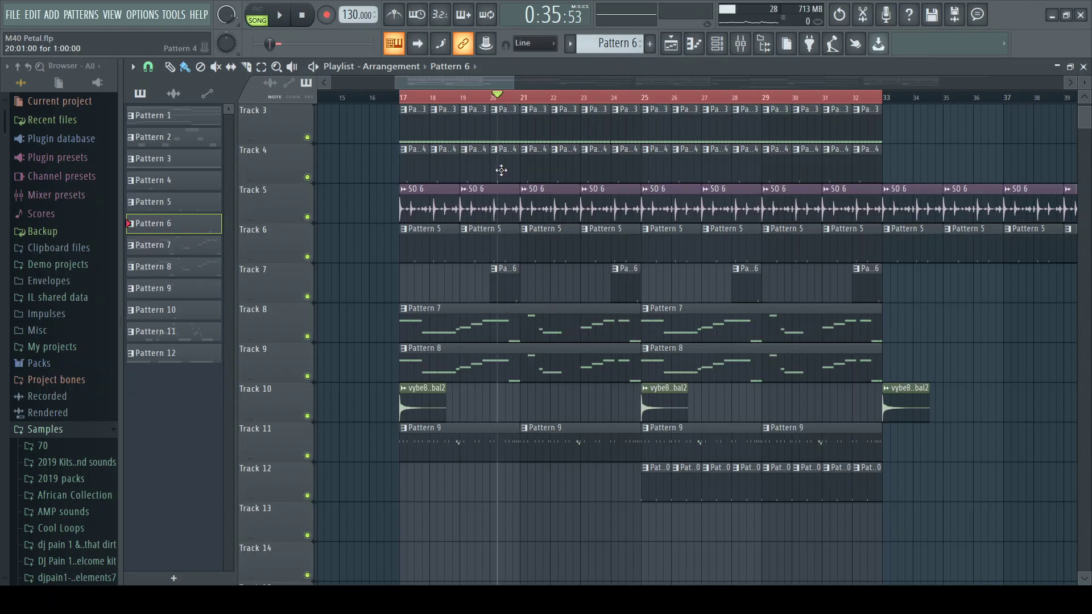
key("space")
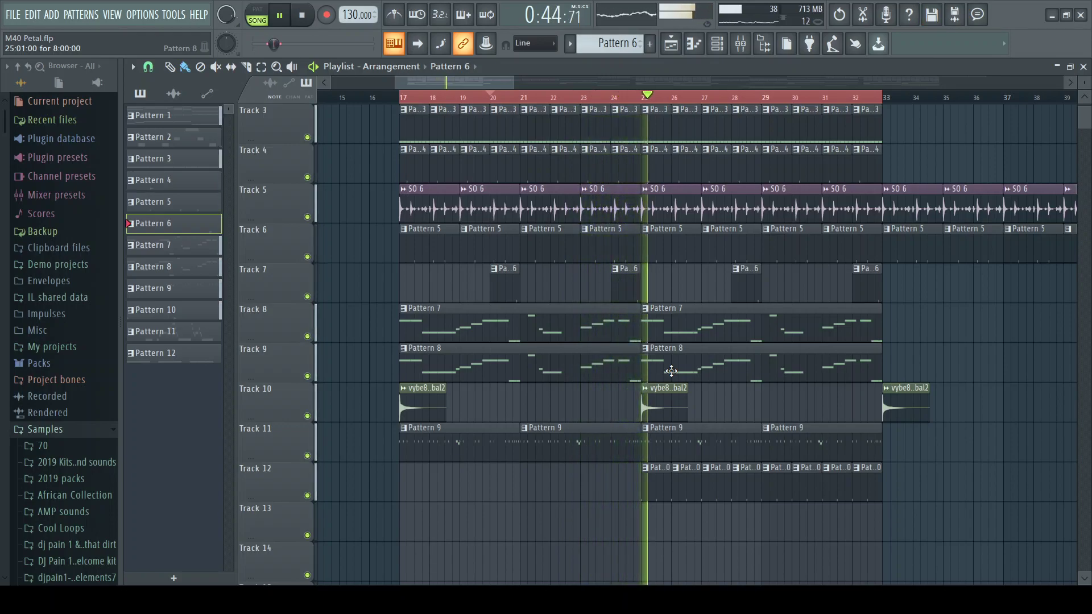
key("space")
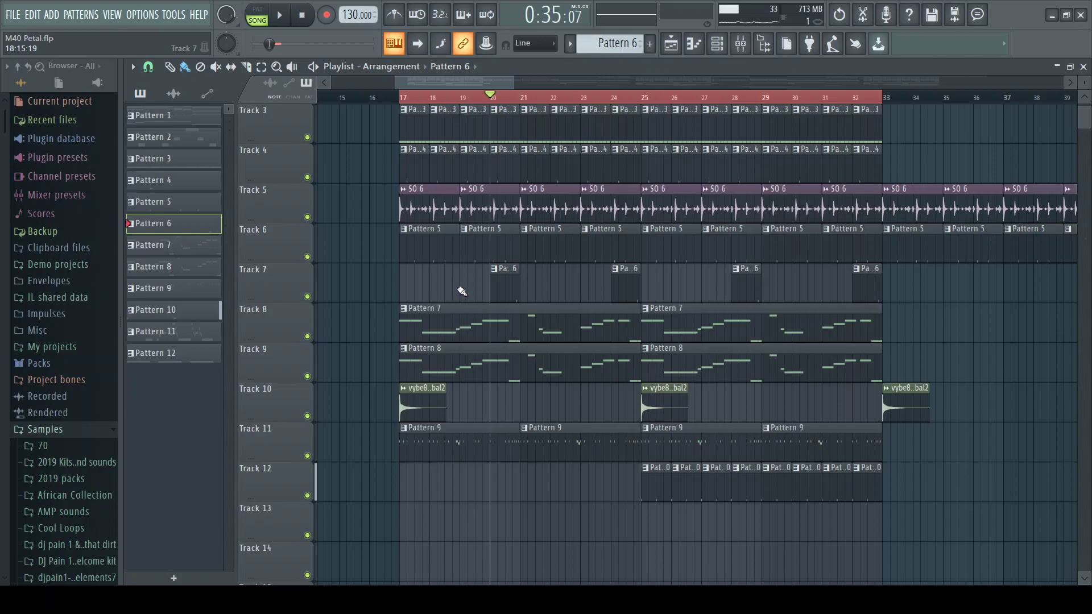
Solo Track 8 and play its Pattern 7 clip from bar 17
right_click(308, 338)
key("space")
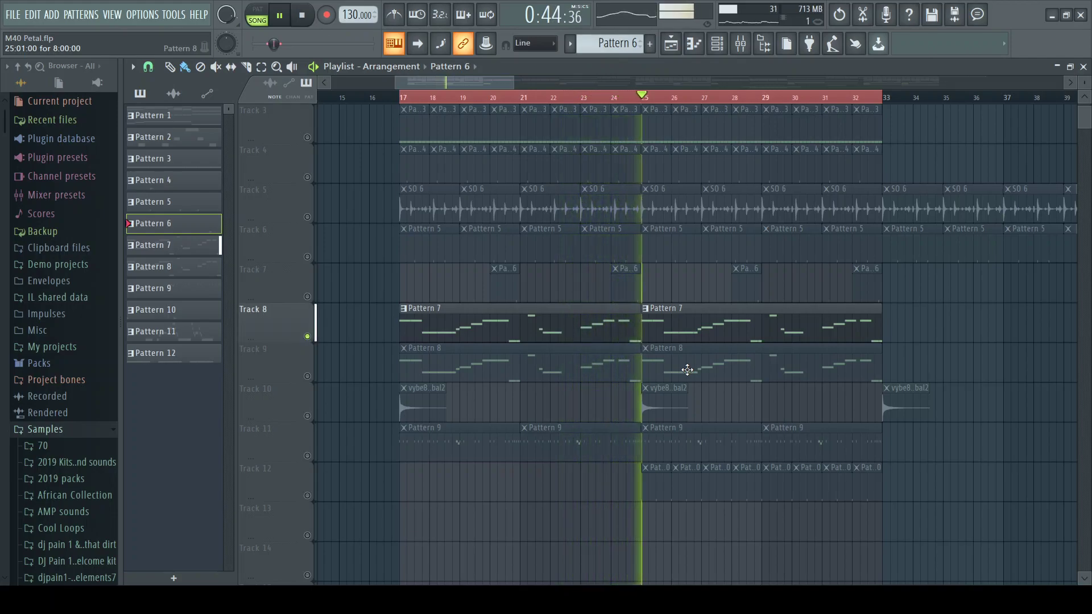
key("space")
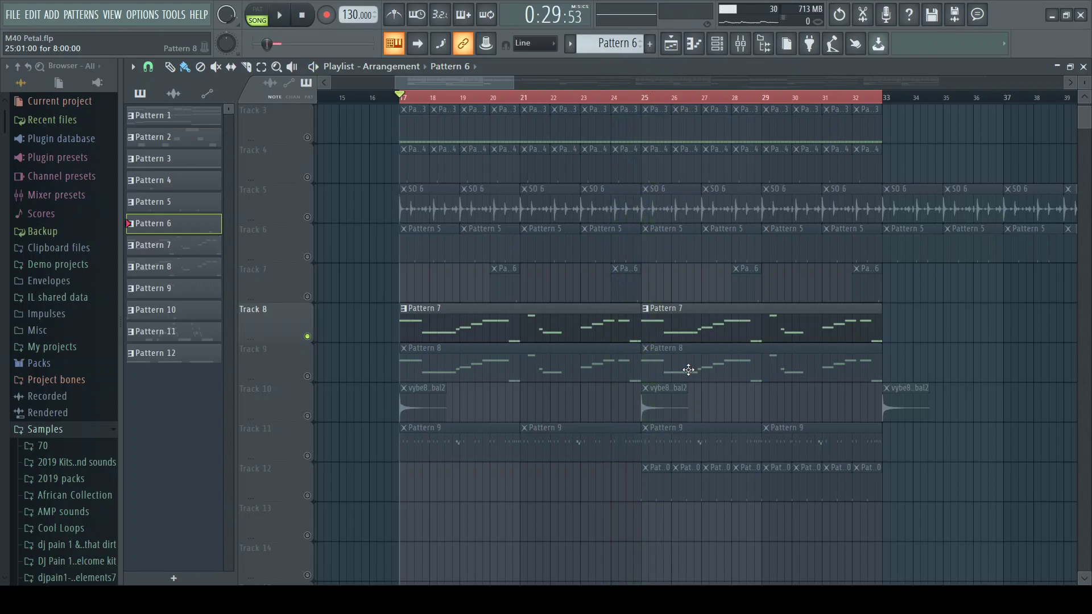
Show the channel rack and look through the contents of the AMP sounds folder in the sample browser
key("F6")
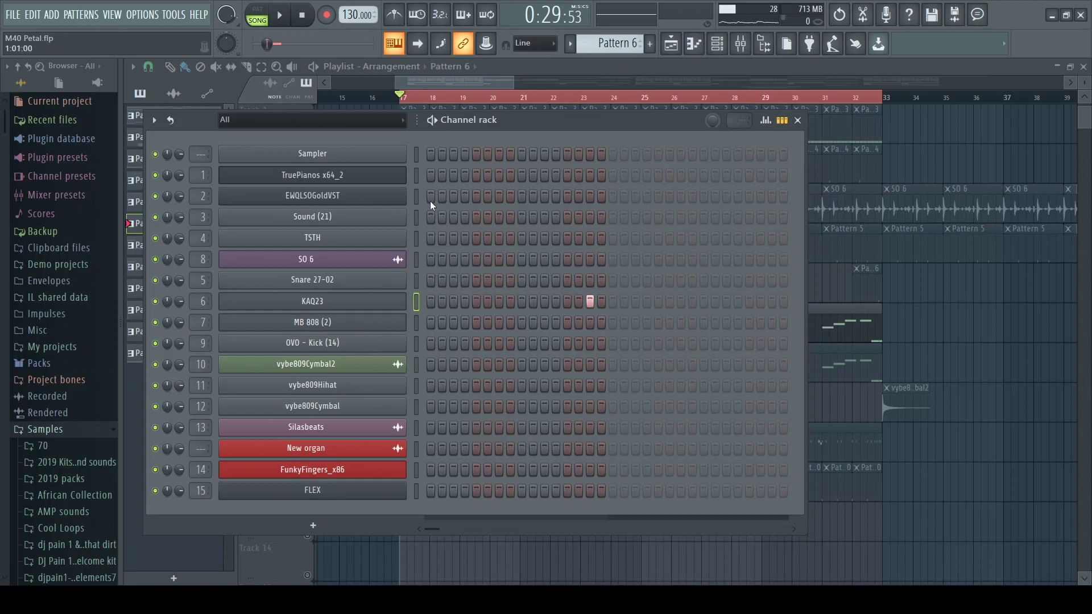
left_click(92, 511)
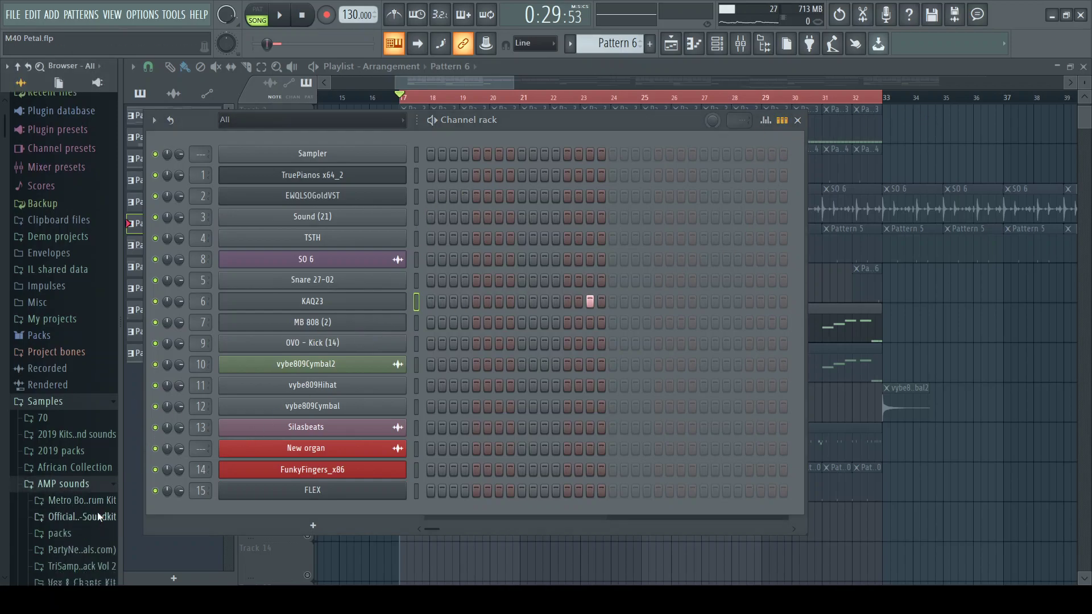
left_click(87, 483)
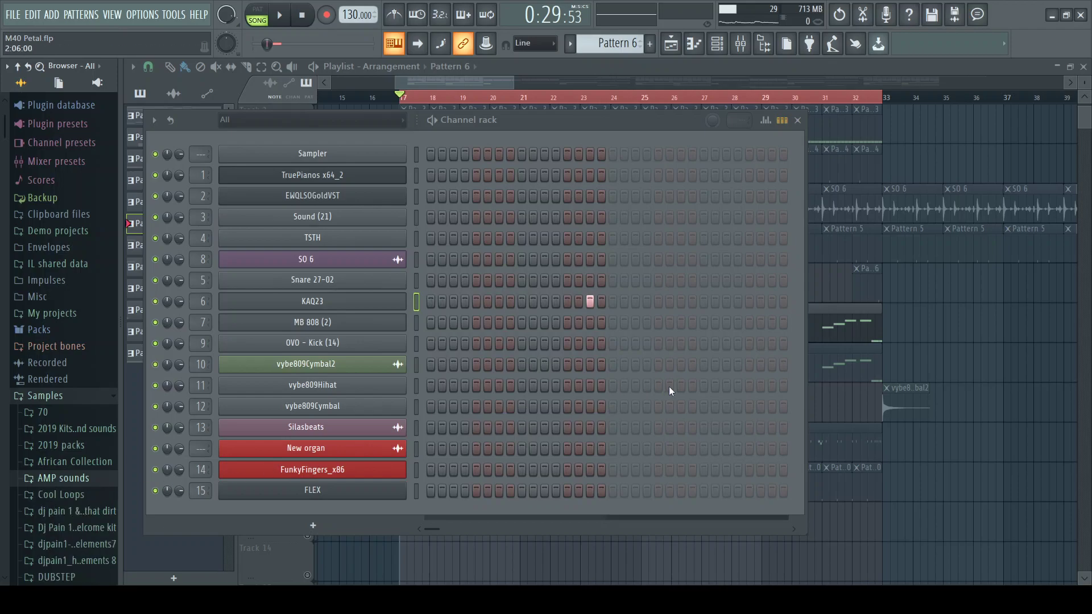
Inspect the MB 808 (2) channel's sample settings, compare its waveform with different crossfade loop values, and return to the playlist
left_click(373, 323)
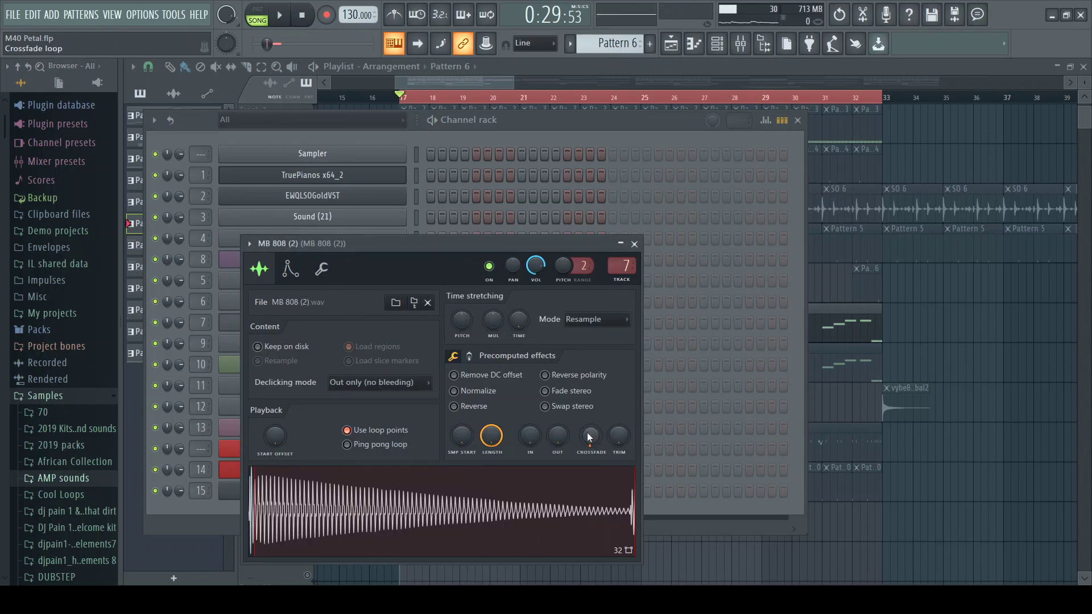
left_click_drag(588, 436, 590, 440)
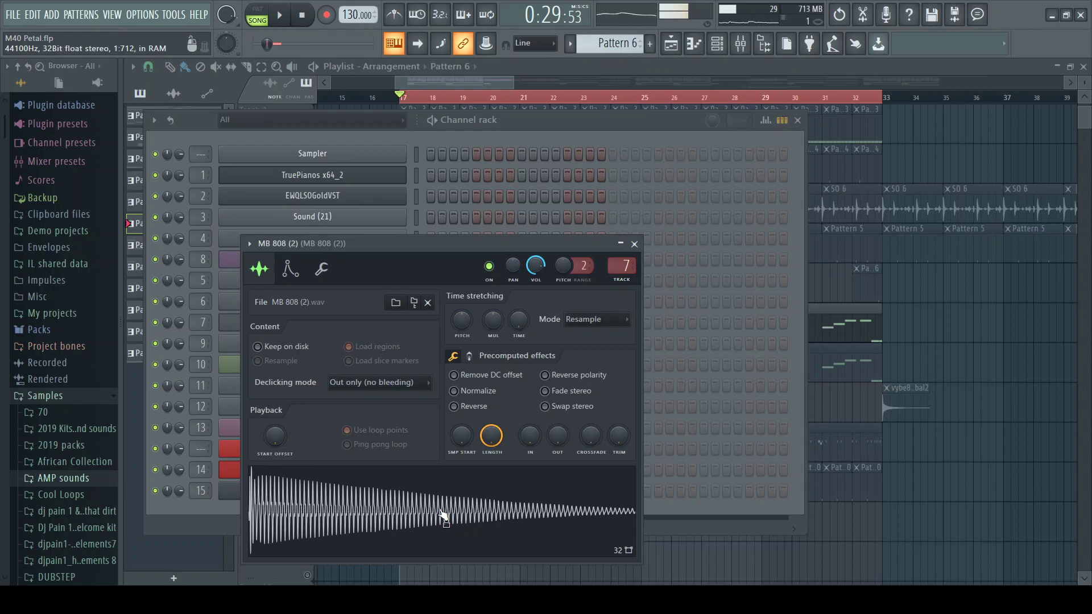
left_click_drag(589, 438, 589, 441)
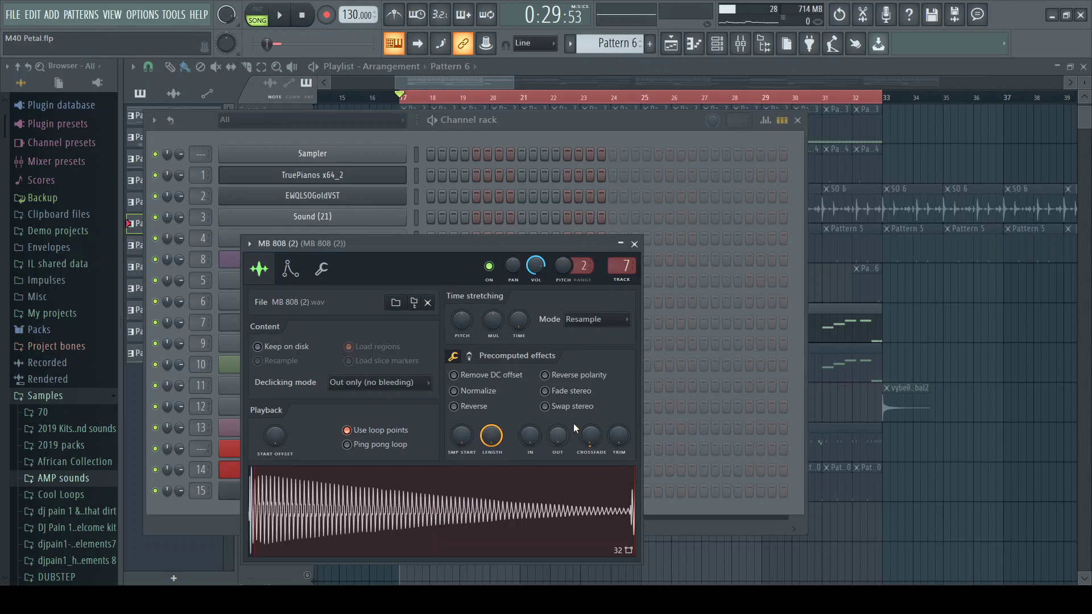
left_click(625, 124)
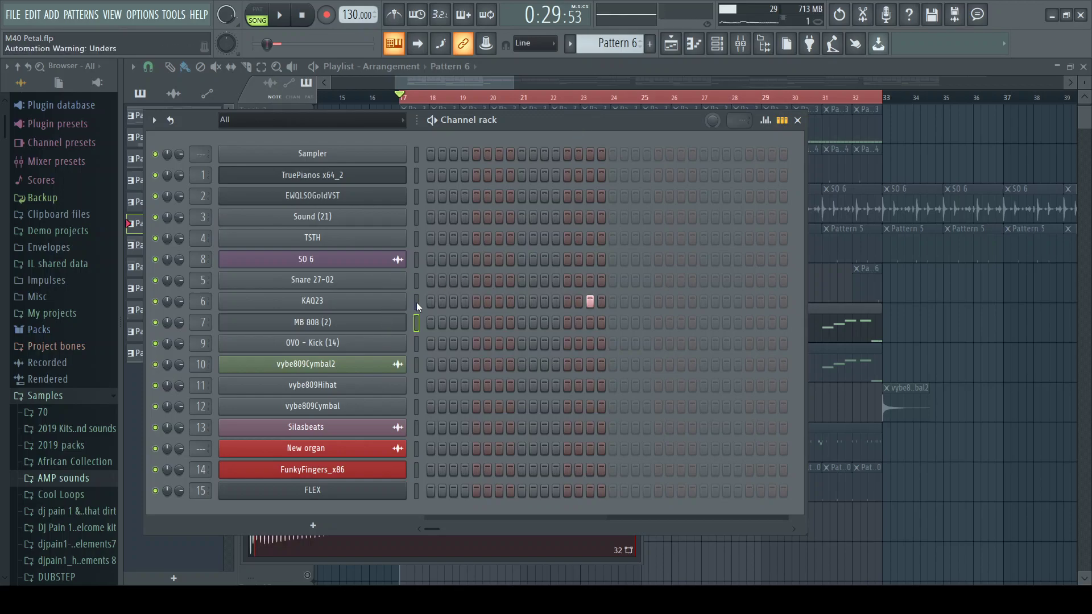
left_click(416, 323)
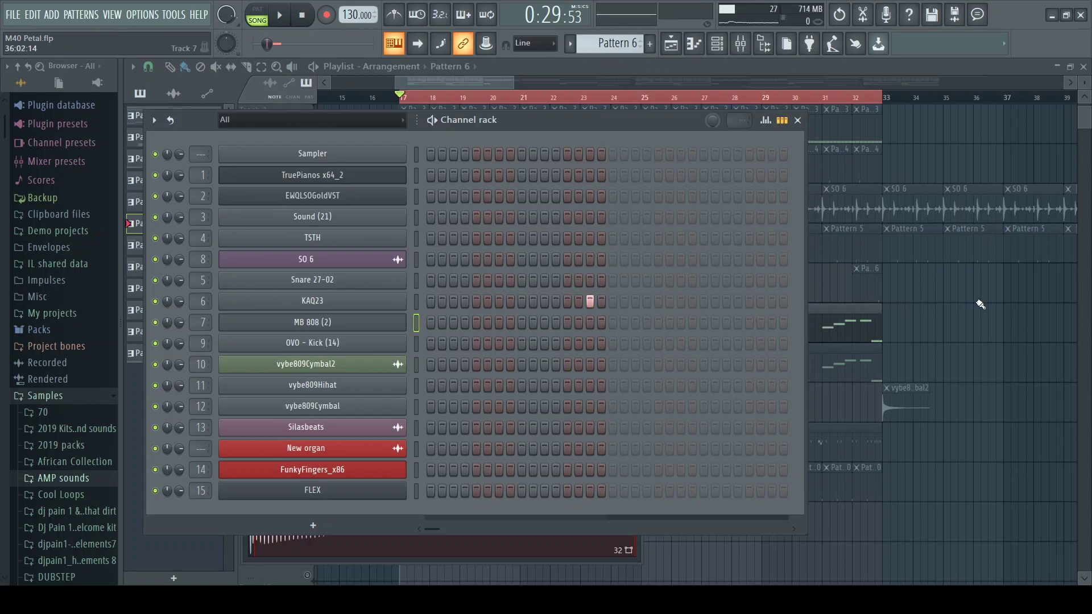
key("F6")
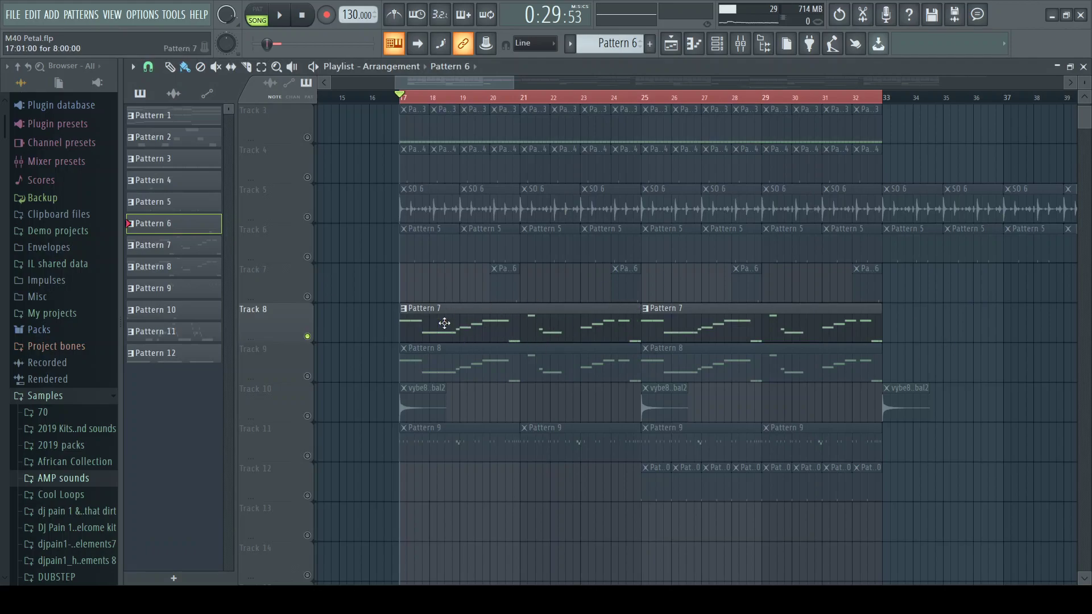
Play Track 8 together with Track 1 and examine the MB 808 (2) notes of Pattern 7 in the piano roll
scroll(386, 166, "up", 2)
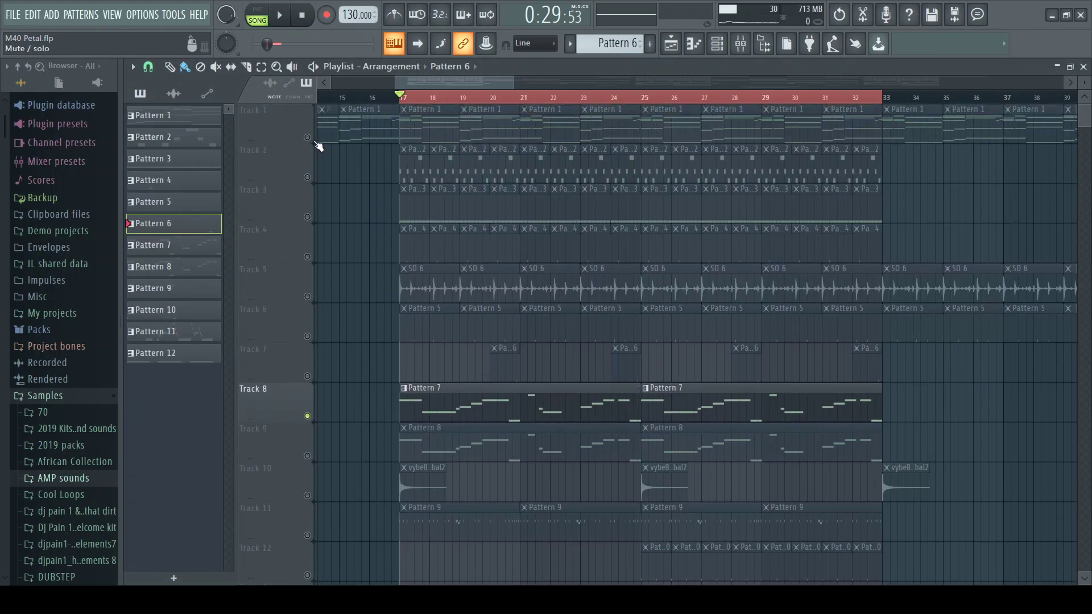
key("space")
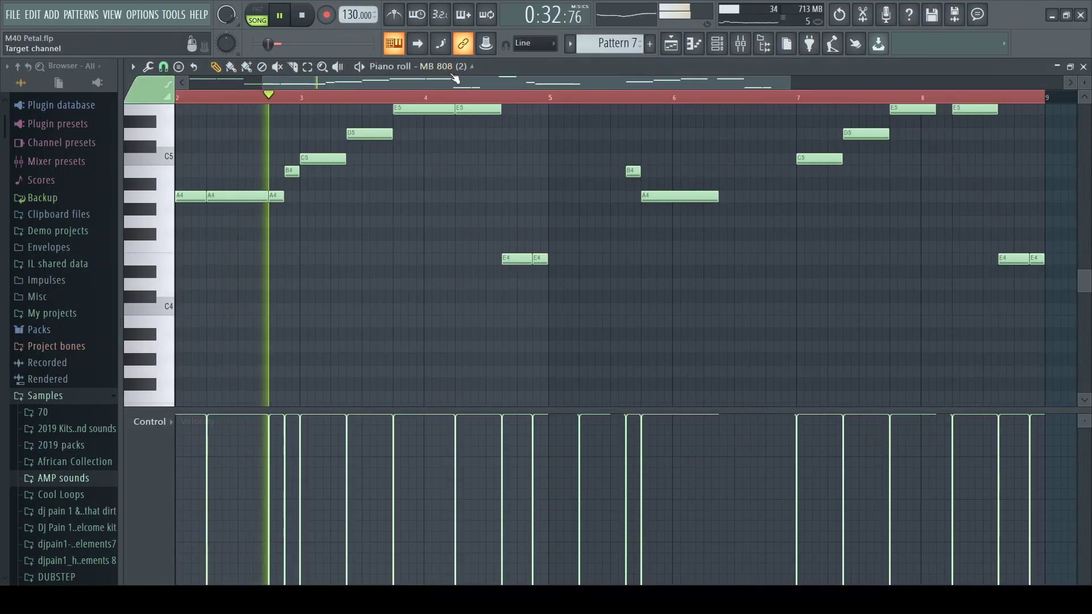
scroll(360, 127, "left", 3)
scroll(413, 184, "up", 3)
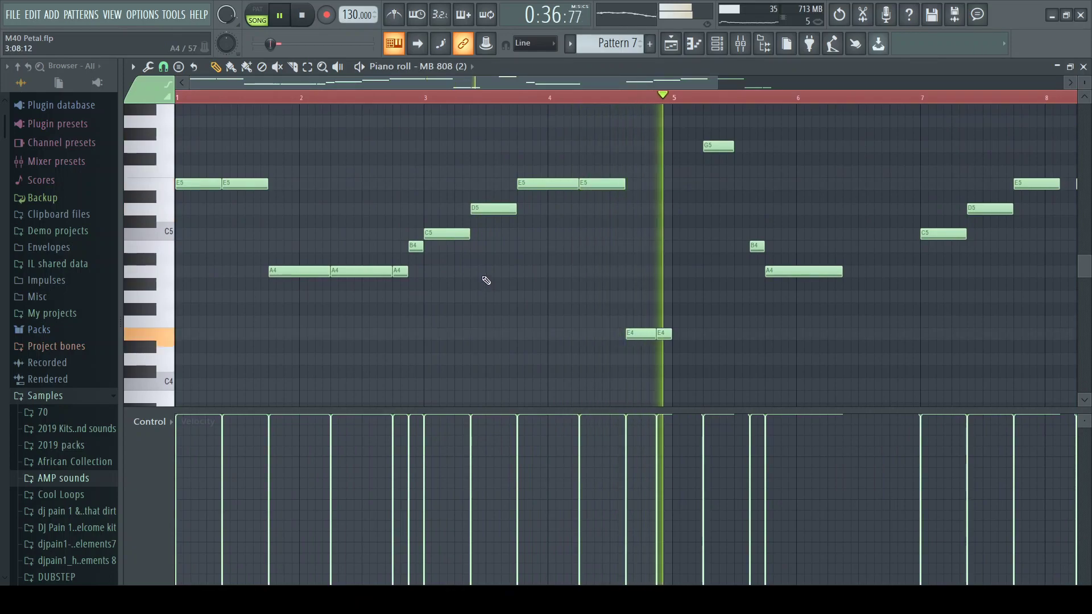
key("space")
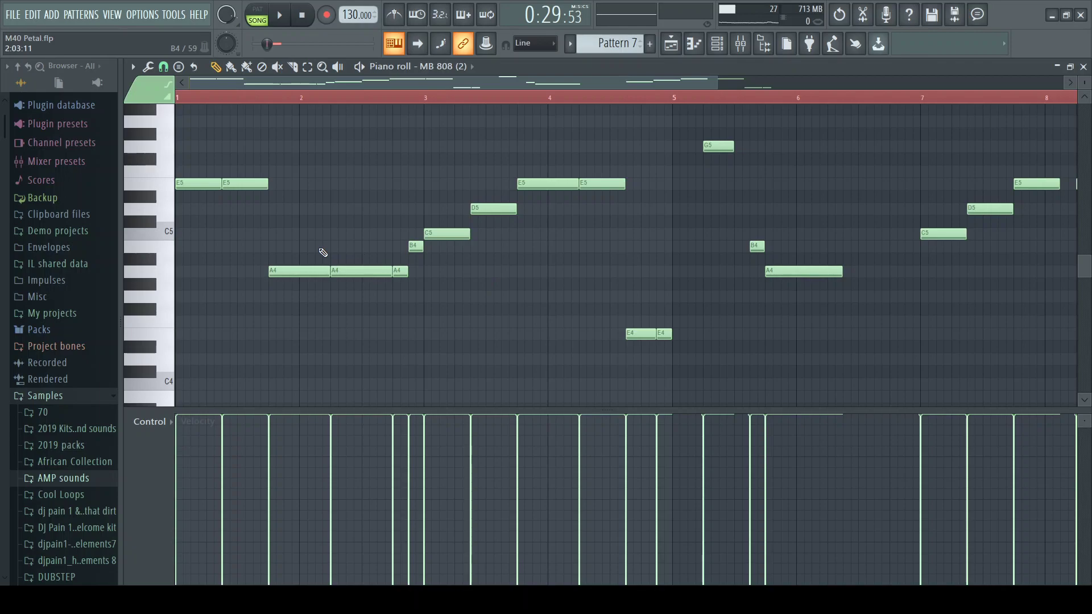
key("space")
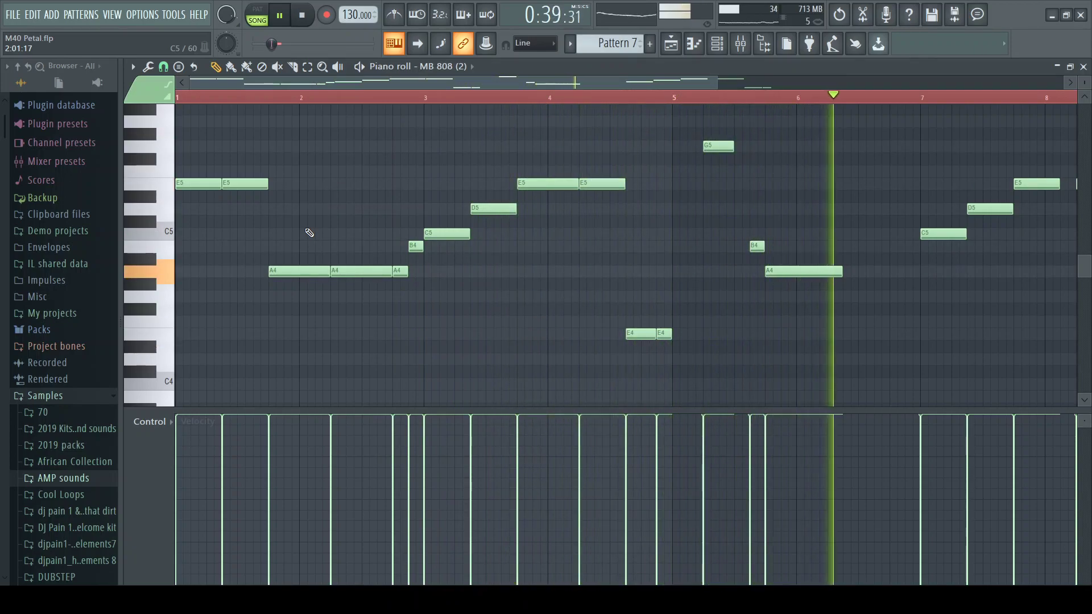
key("space")
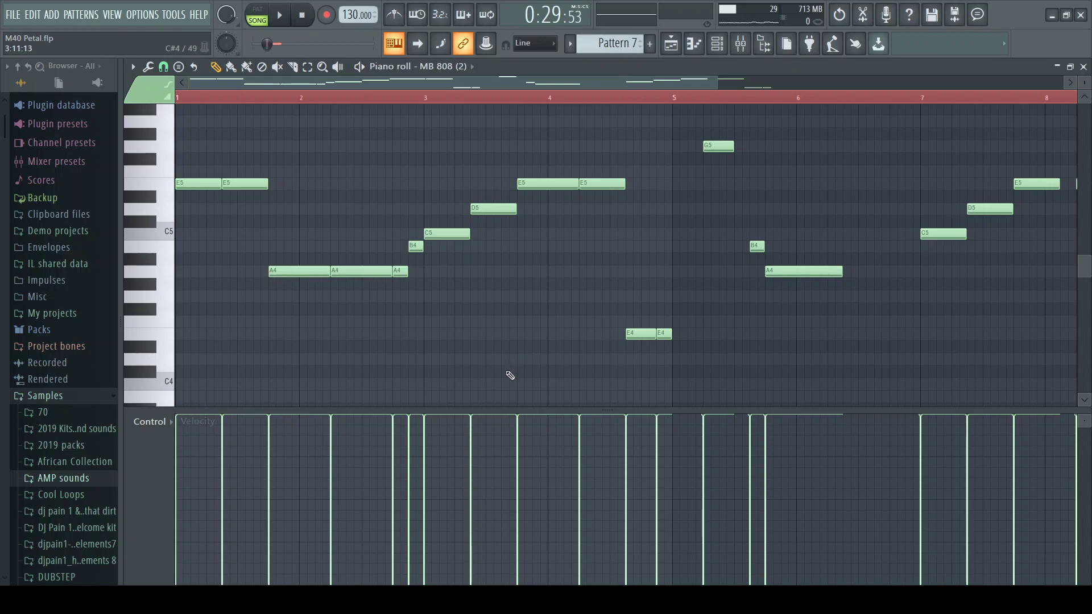
Disable Fruity Fast Dist, FabFilter Pro-Q and Fruity Limiter on the MB 808 (2) mixer insert and play it soloed
key("F6")
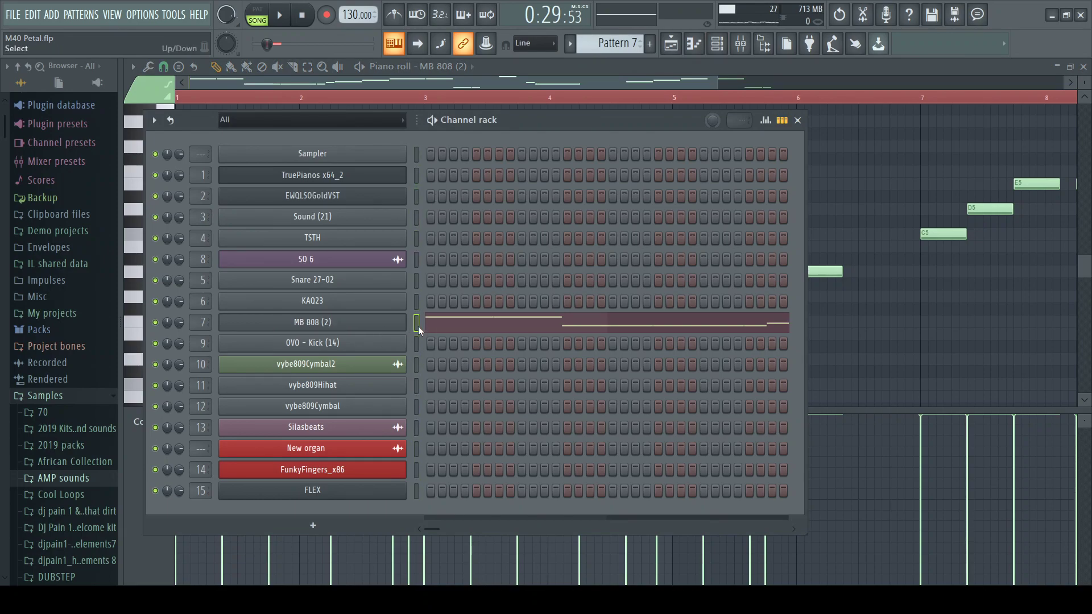
key("F9")
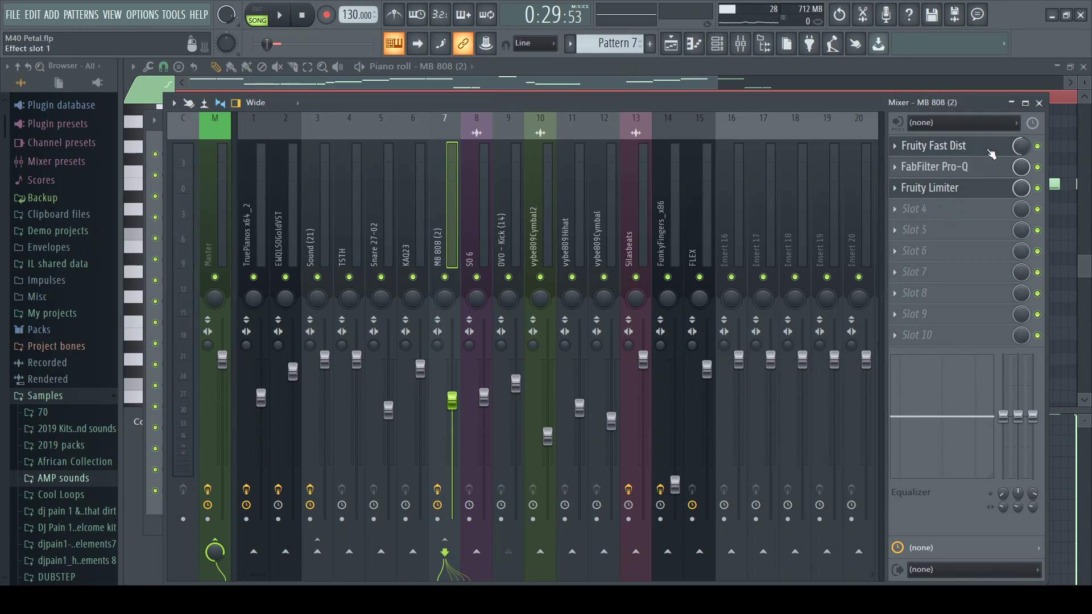
left_click(1039, 188)
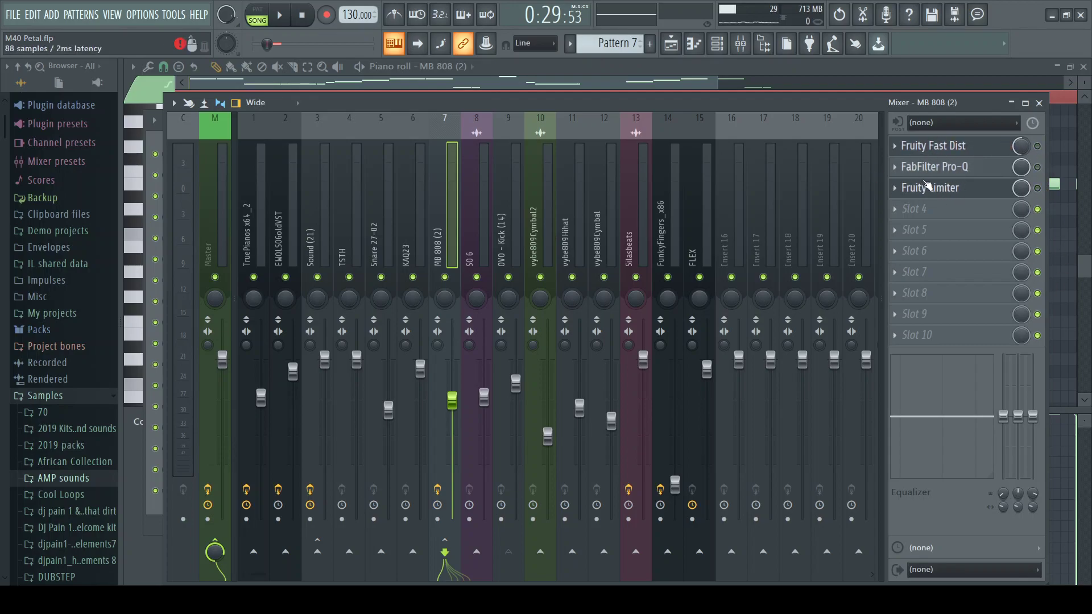
key("space")
right_click(445, 277)
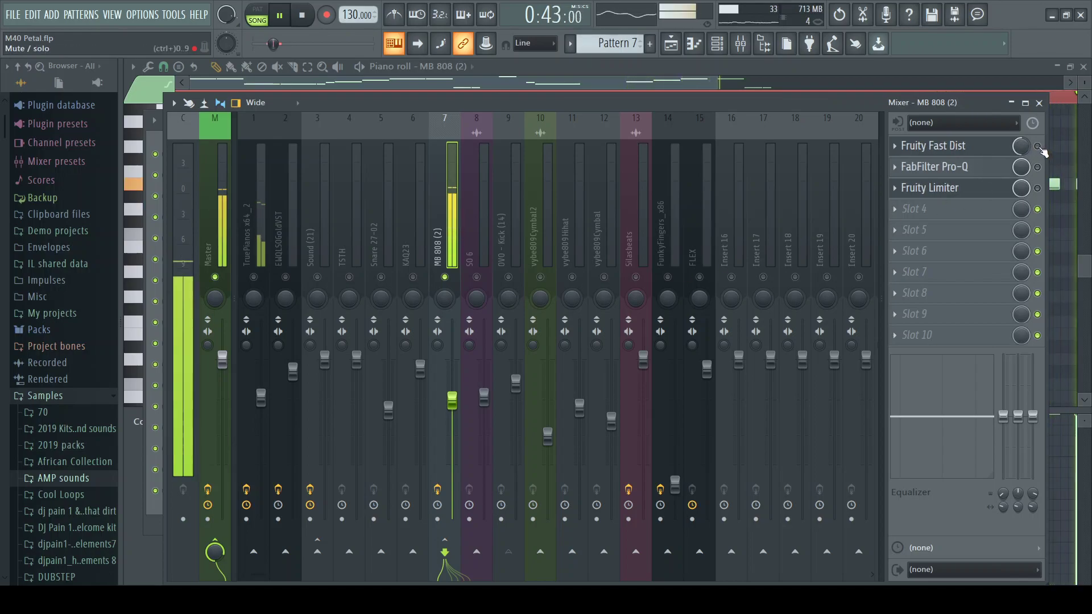
Re-enable Fruity Fast Dist and FabFilter Pro-Q on the MB 808 (2) insert, one after the other, to hear each effect
key("space")
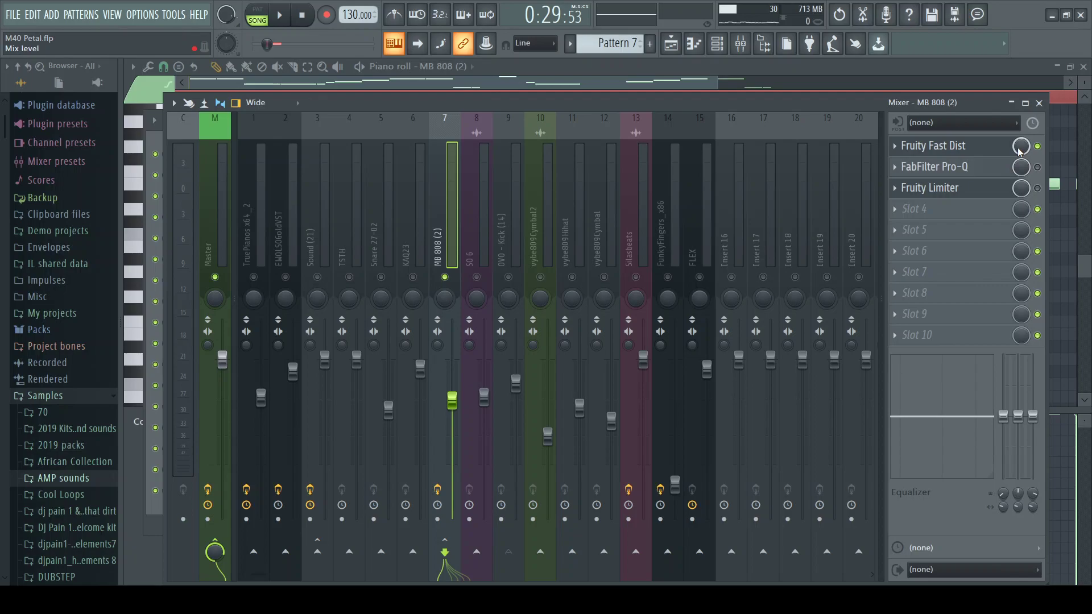
key("space")
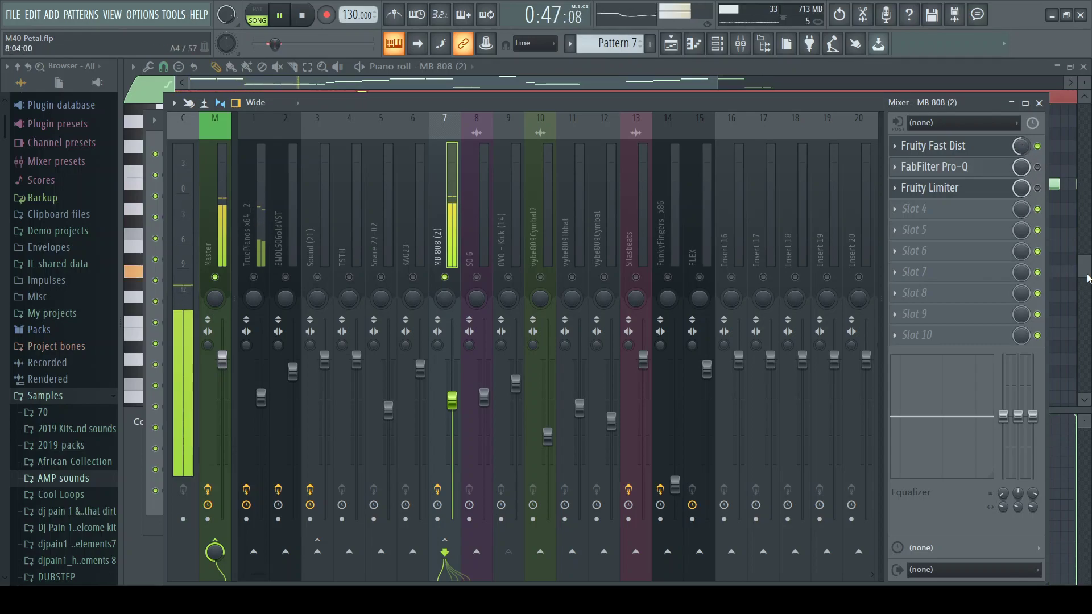
left_click(1037, 168)
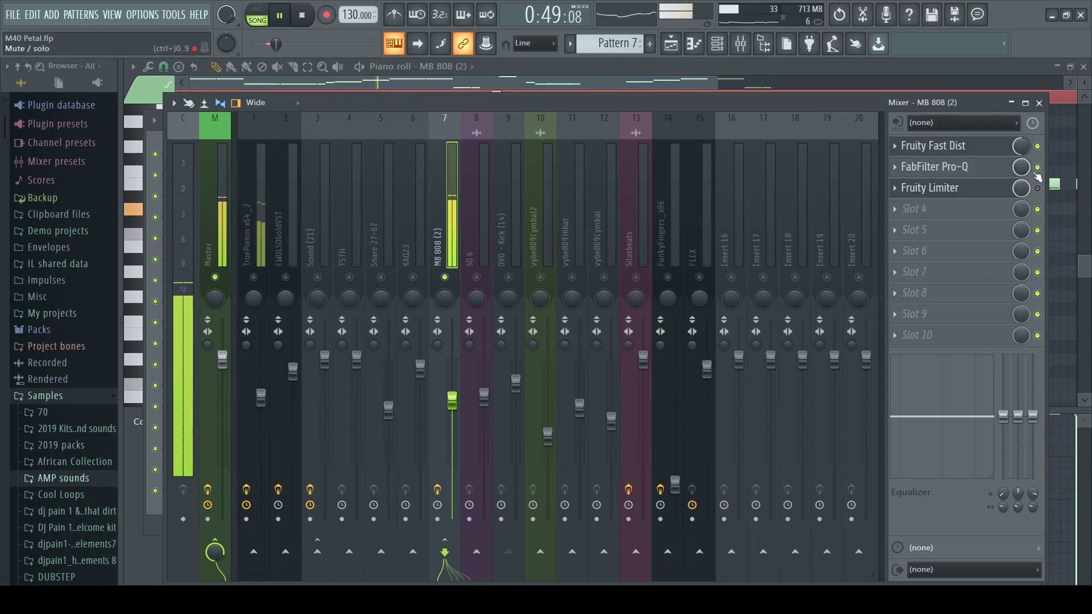
Examine the FabFilter Pro-Q curve on the MB 808 (2) insert during playback, and close the plugin and mixer
left_click(989, 170)
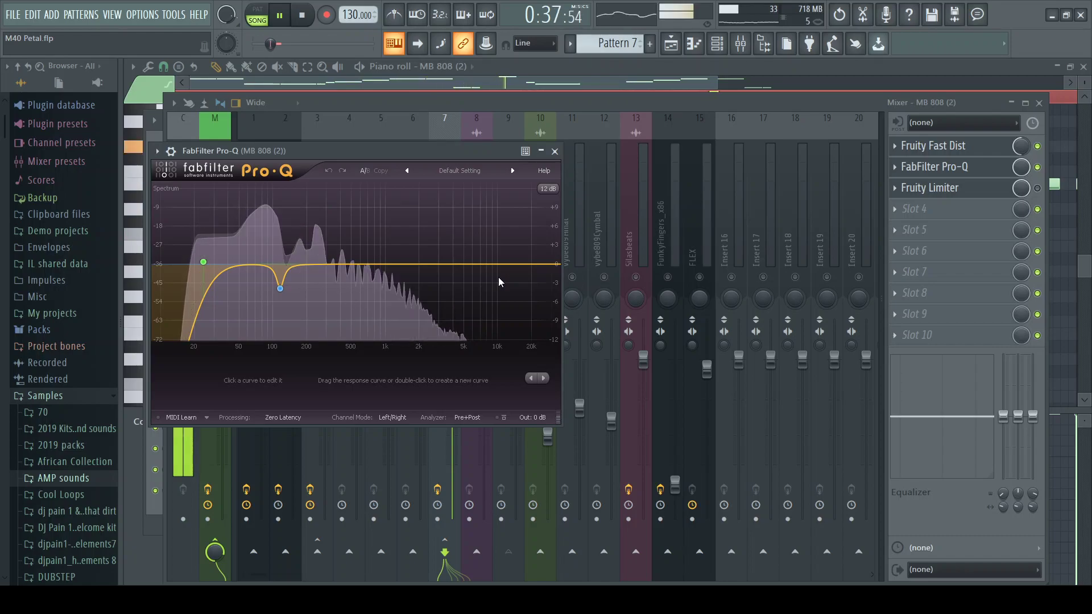
left_click(280, 288)
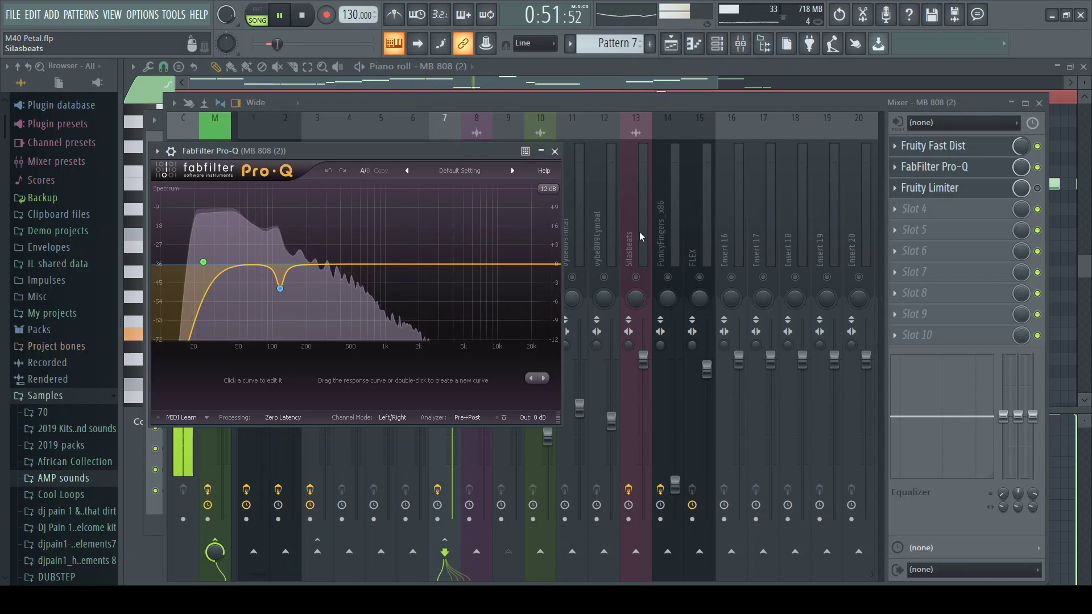
left_click(608, 359)
left_click(682, 83)
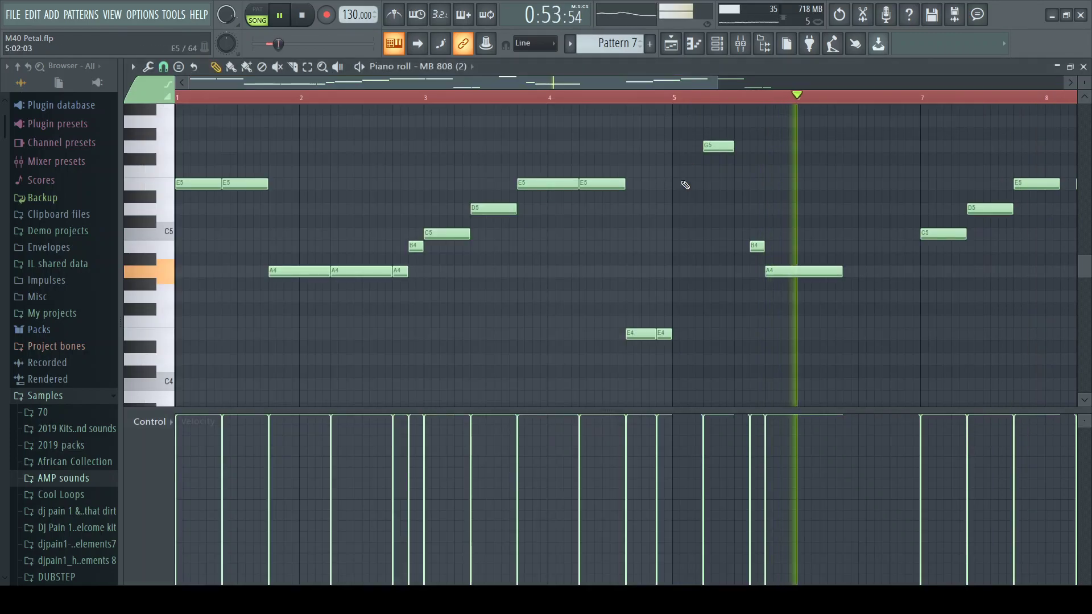
Unmute Track 9 in the playlist and unsolo the MB 808 (2) mixer insert to hear the Pattern 8 kick with the 808
key("F6")
key("F5")
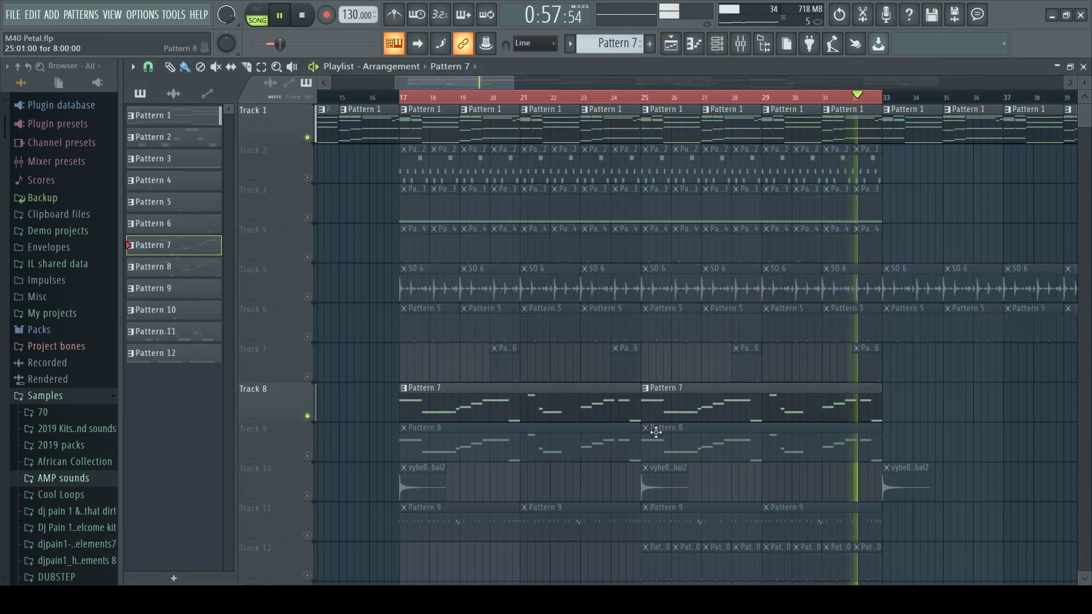
left_click(308, 456)
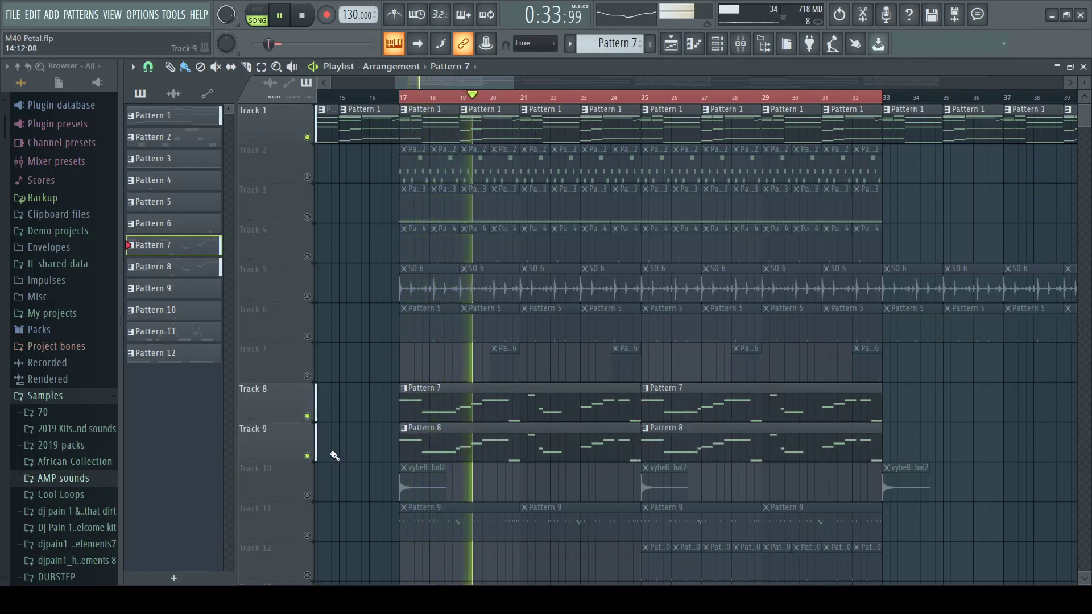
key("F9")
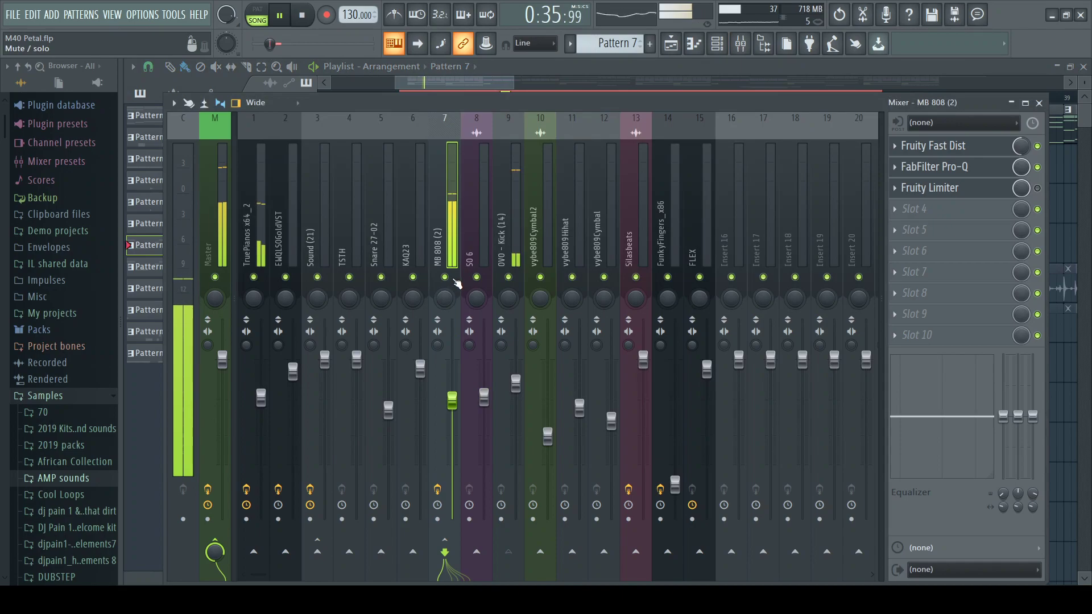
key("F6")
key("F5")
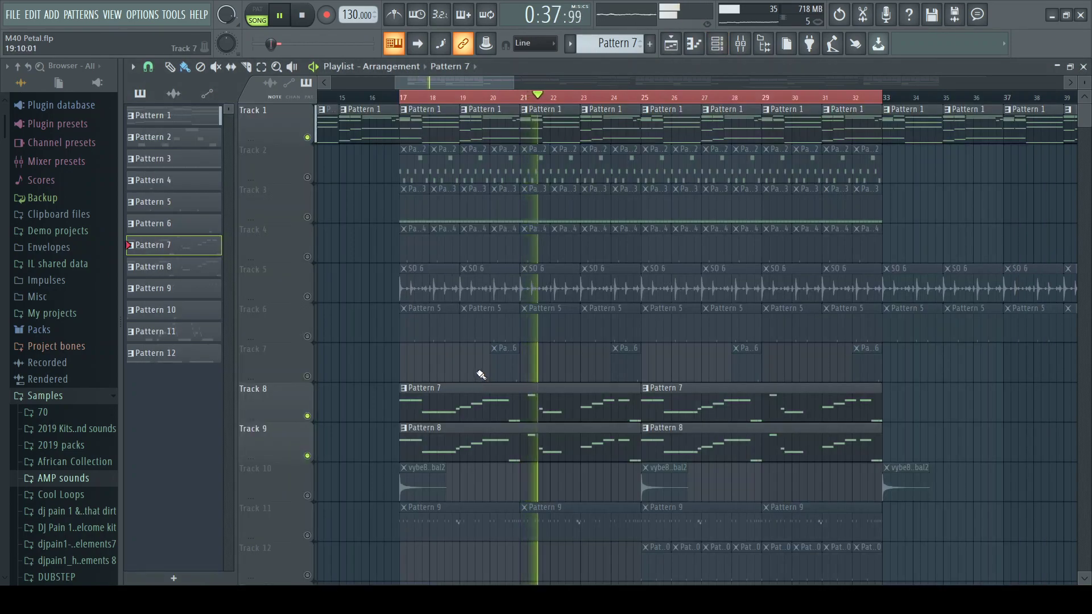
Mute Track 1 and compare Tracks 8 and 9 separately and together, leaving both unmuted
left_click(307, 138)
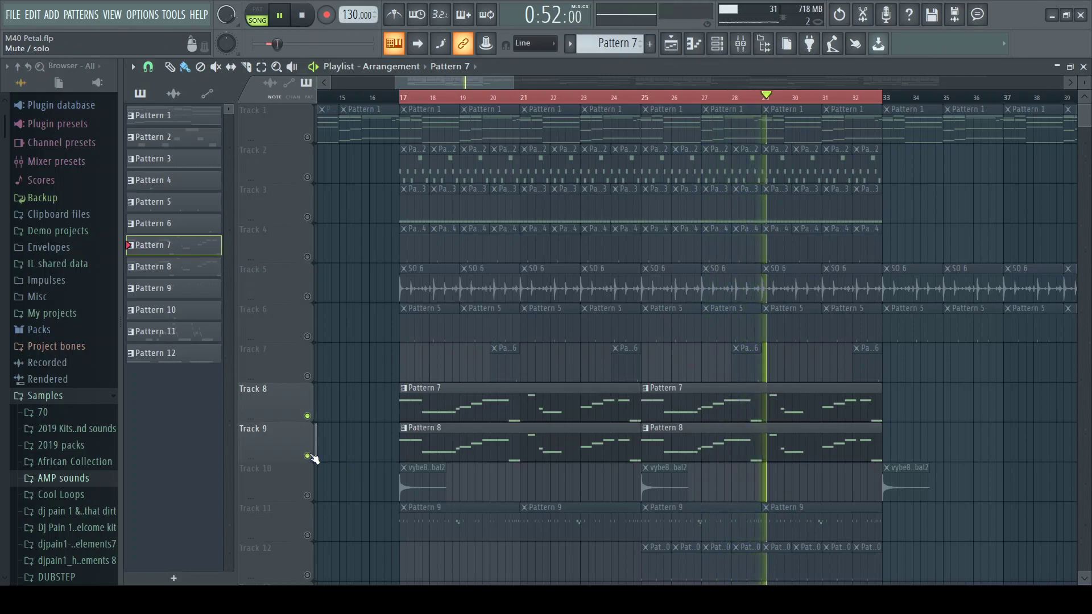
left_click(307, 416)
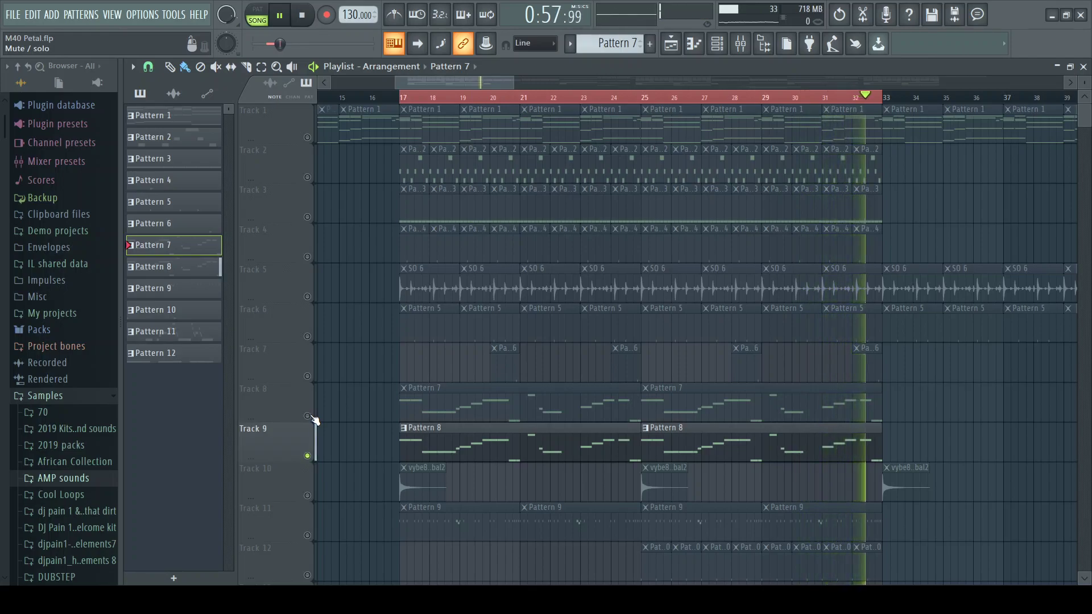
left_click(310, 418)
left_click(310, 456)
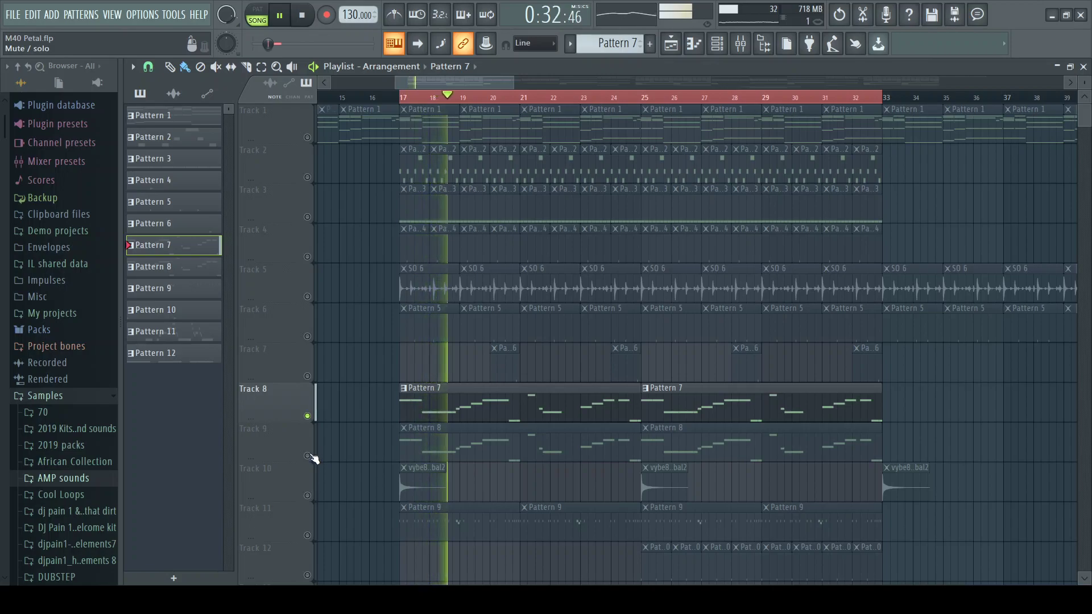
left_click(310, 456)
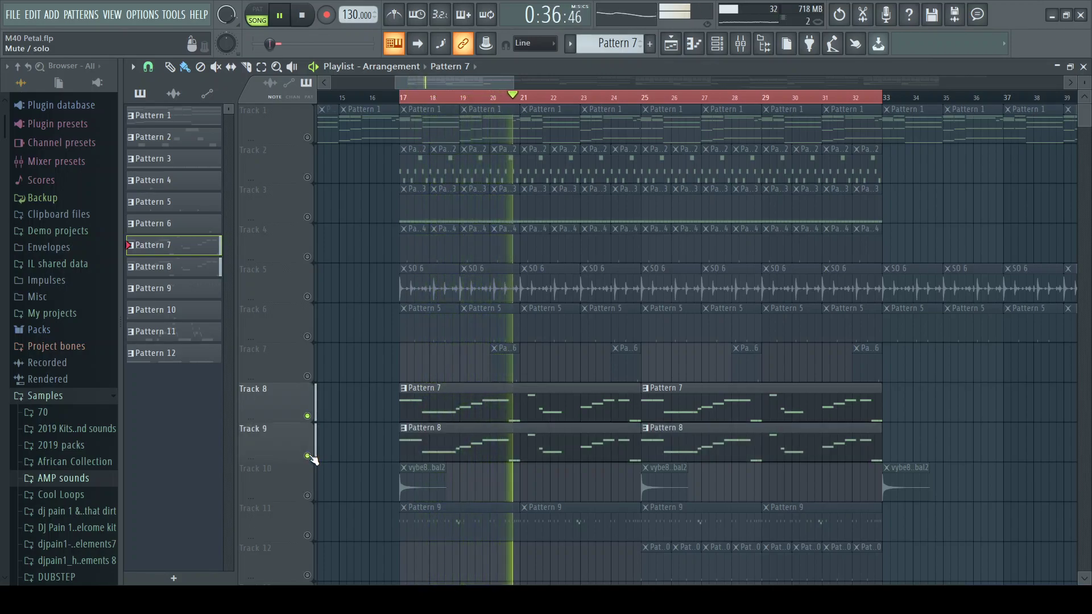
Compare the OVO - Kick (14) and MB 808 (2) mixer inserts, checking how the kick is routed to the 808
key("F9")
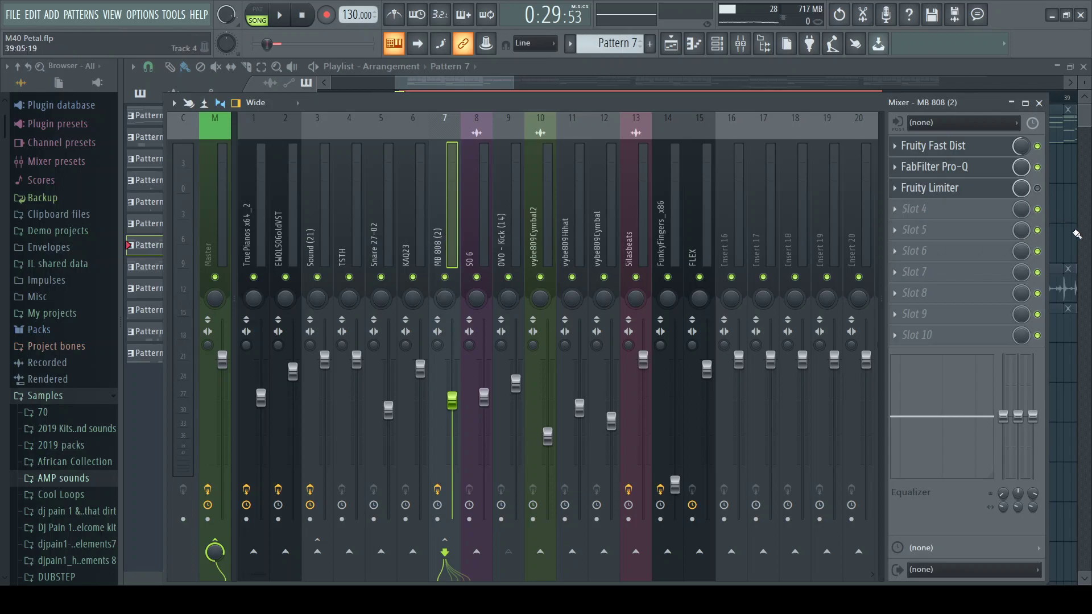
left_click(505, 215)
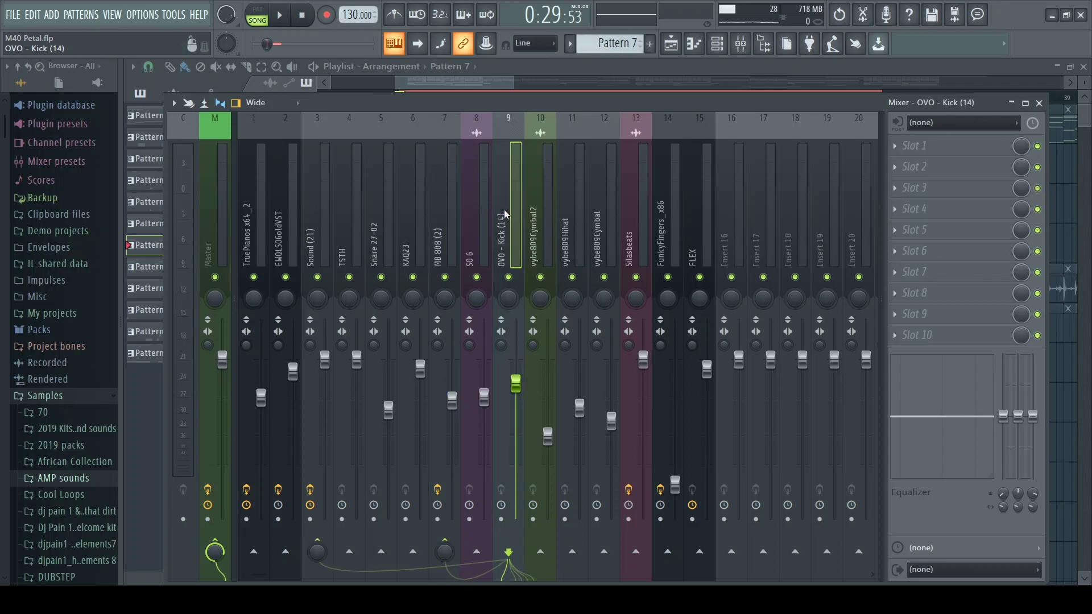
left_click(449, 233)
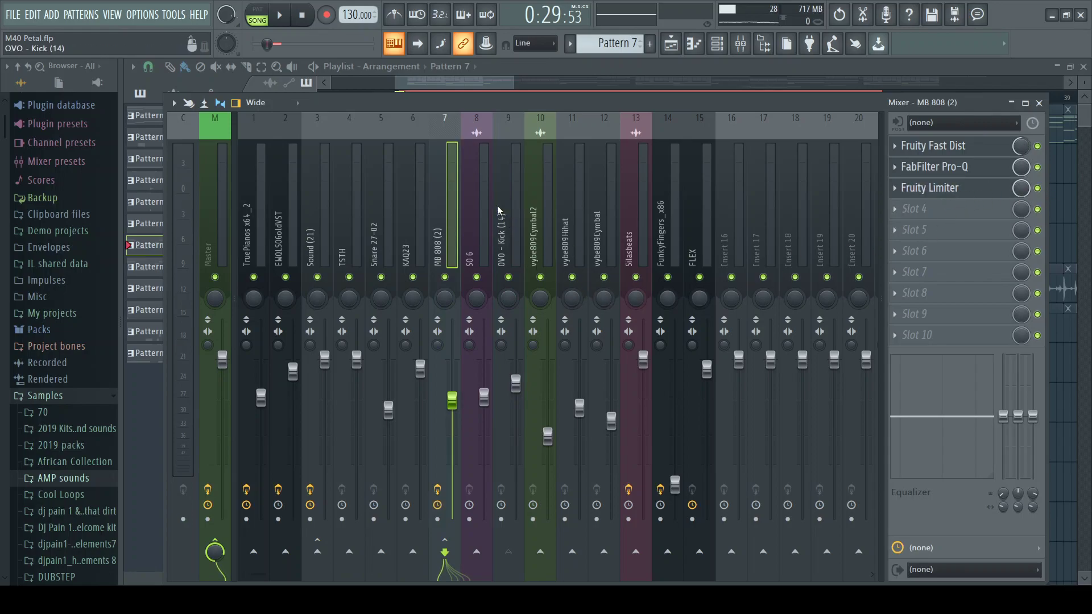
left_click(505, 250)
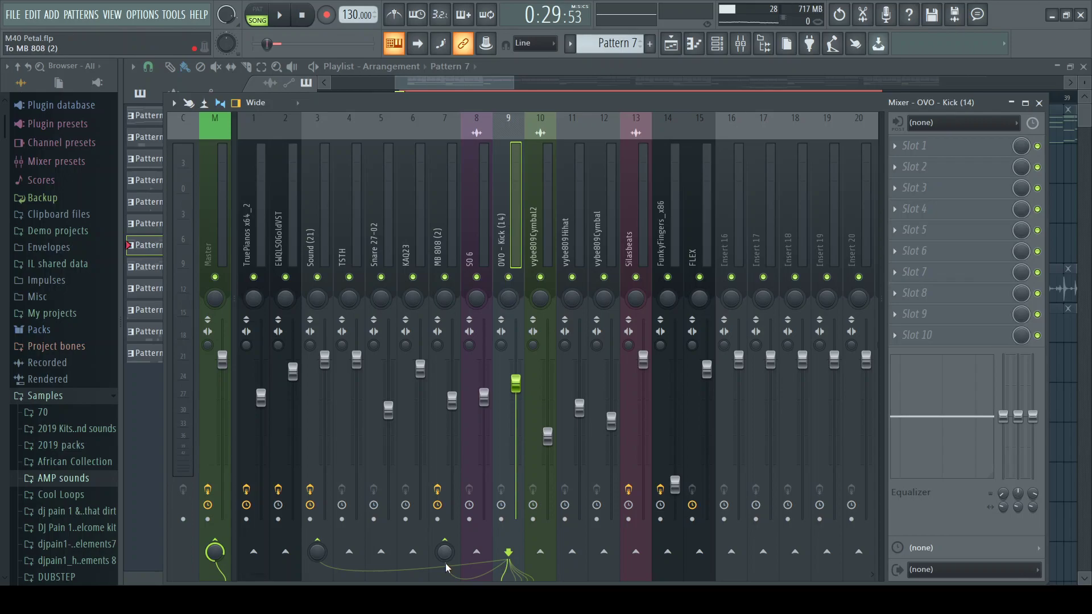
left_click(441, 203)
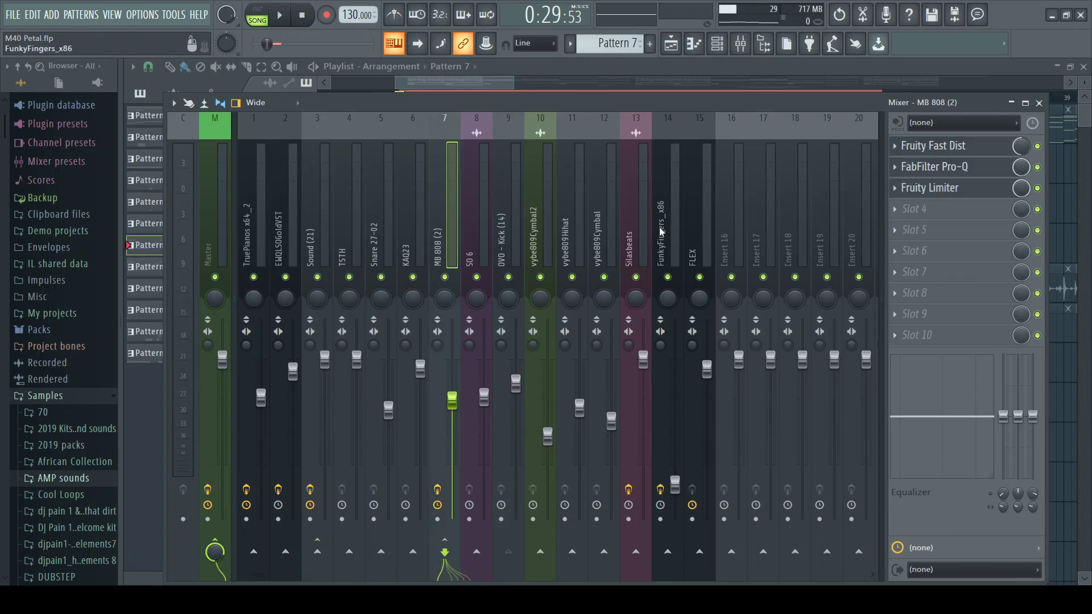
Examine the Fruity Limiter compression on the MB 808 (2) insert during playback, and close the plugin and mixer
left_click(959, 189)
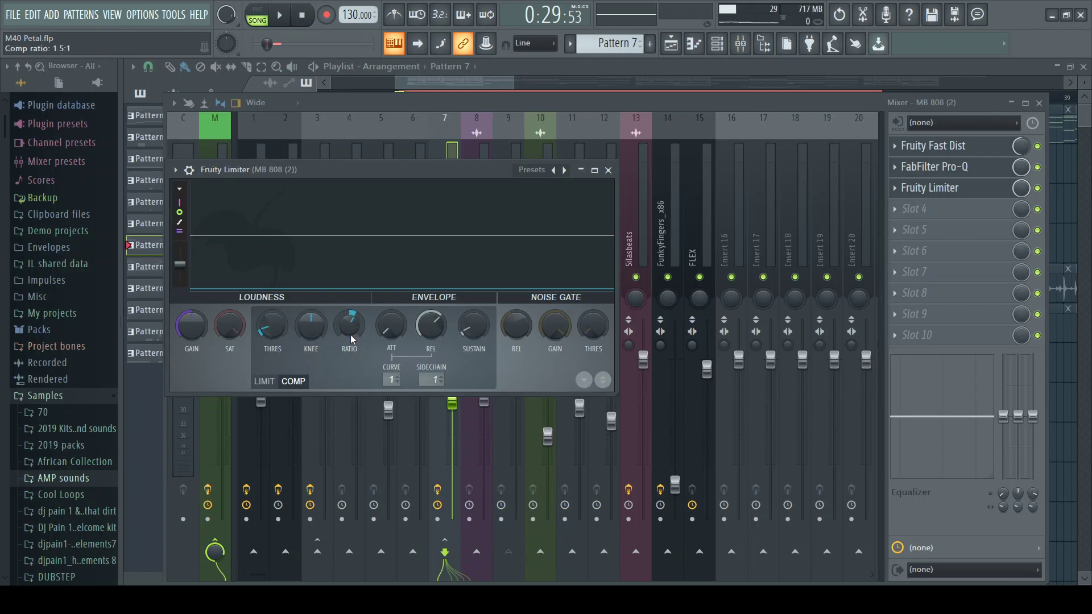
key("space")
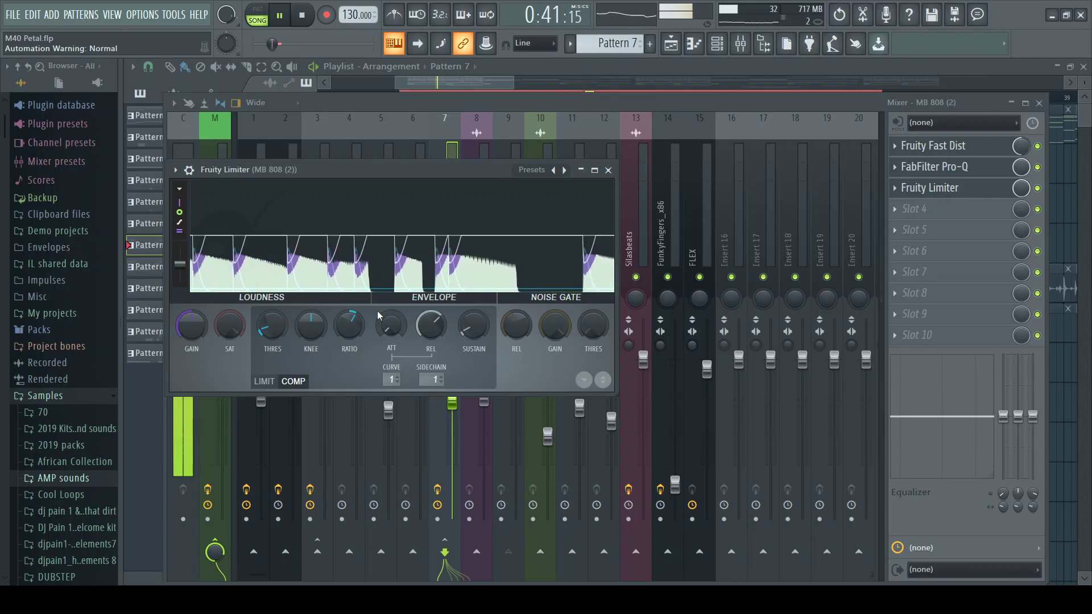
left_click(794, 108)
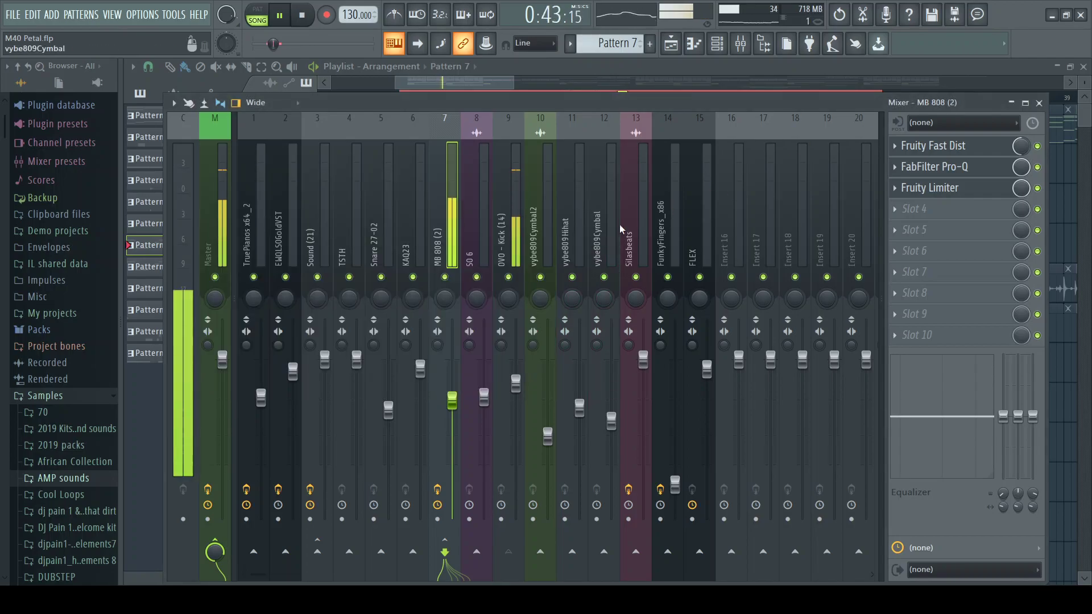
left_click(629, 94)
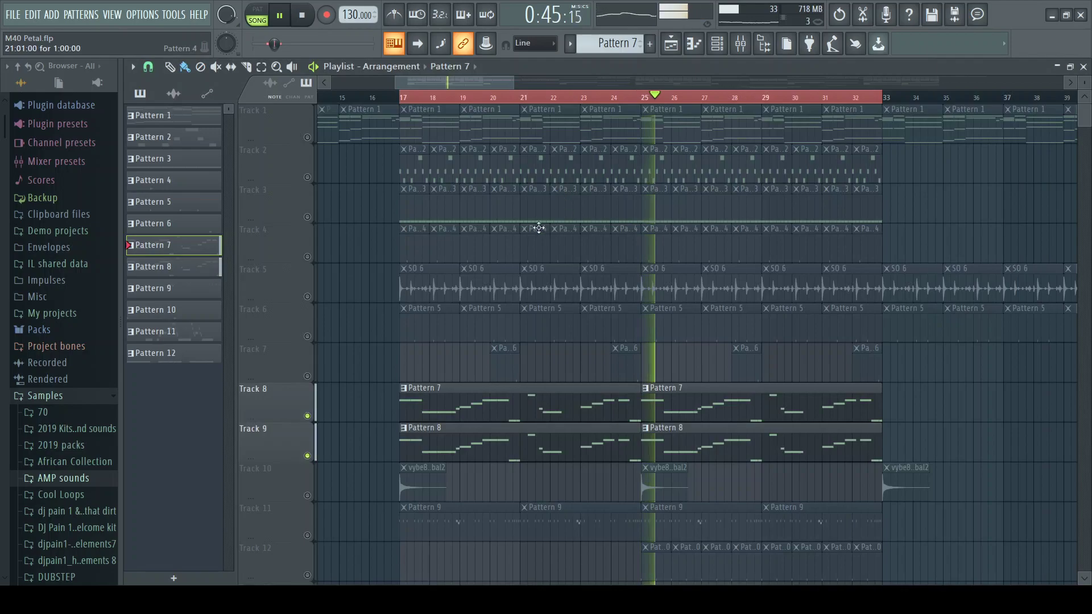
Unmute Track 10 and replay the start of bar 17 to hear the vybe809Cymbal2 sample with the 808 and kick
left_click(307, 495)
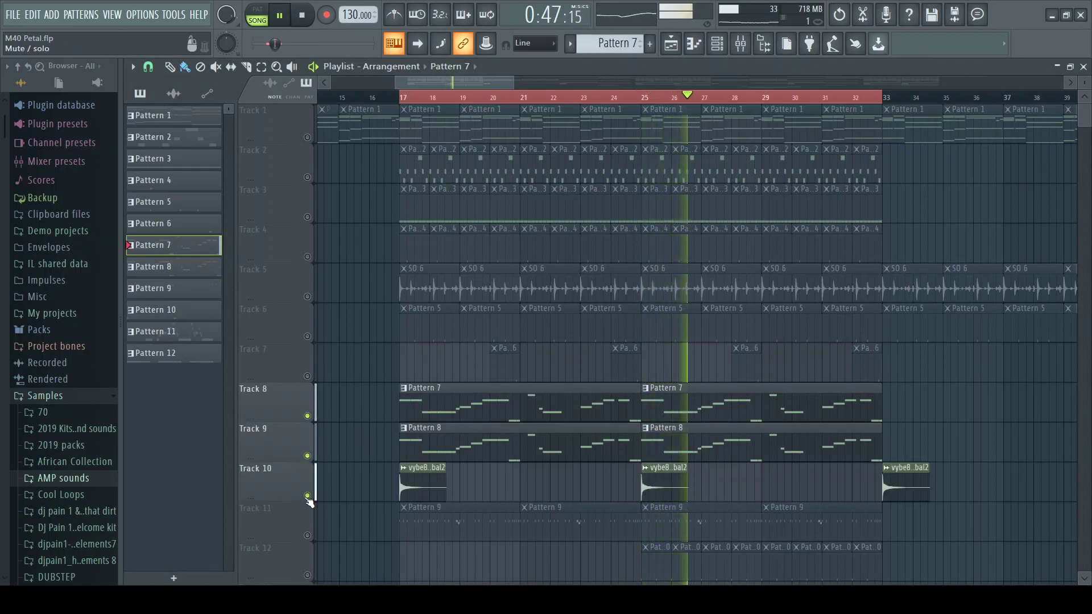
key("space")
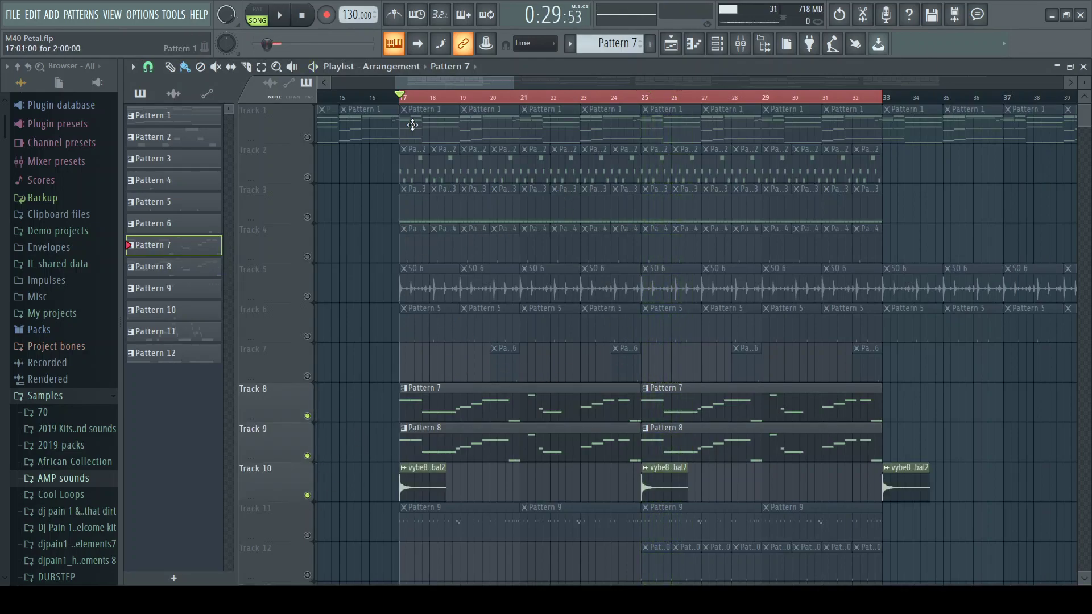
key("space")
key("space")
key("space")
key("space")
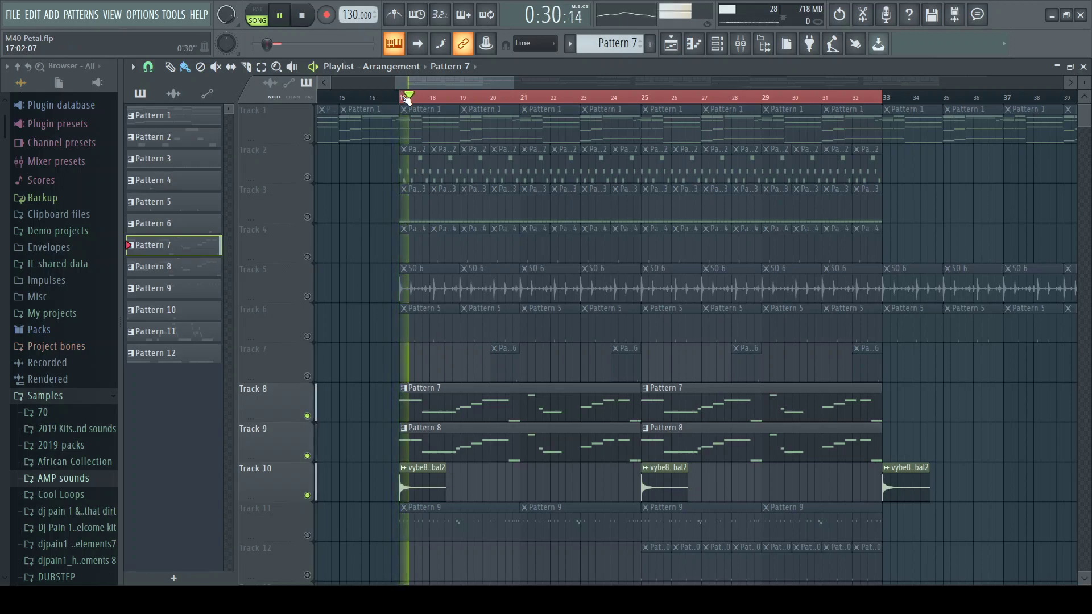
key("space")
key("space")
Solo Track 10 and replay the vybe809Cymbal2 sample by itself from bar 17
left_click(307, 495, "ctrl")
key("space")
key("space")
key("space")
key("space")
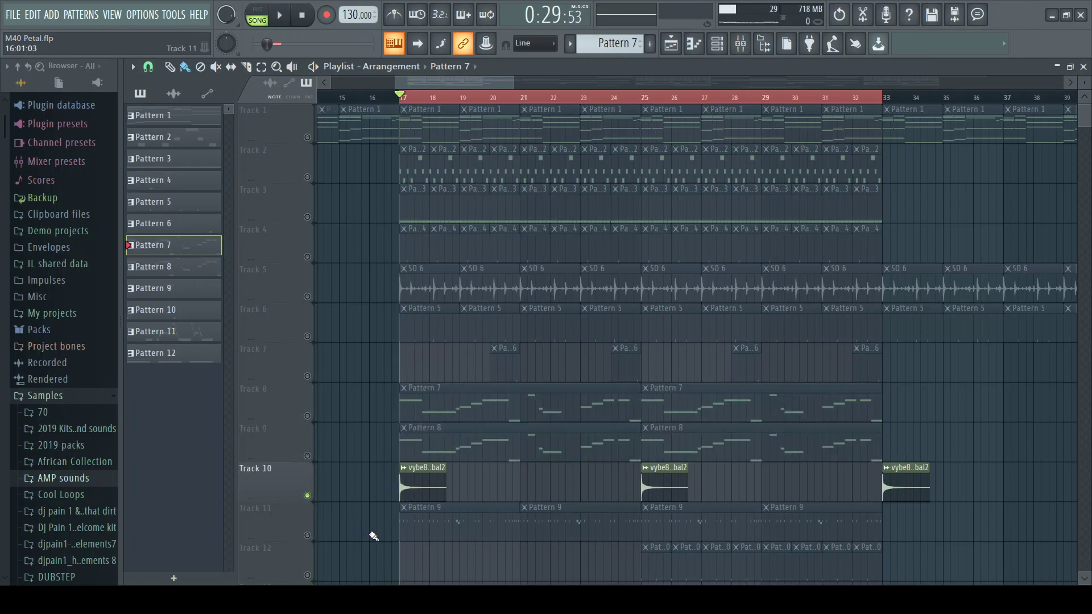
Check the vybe809Cymbal2 level in the mixer while it plays, and return to the playlist
key("F9")
key("F9")
key("F9")
key("space")
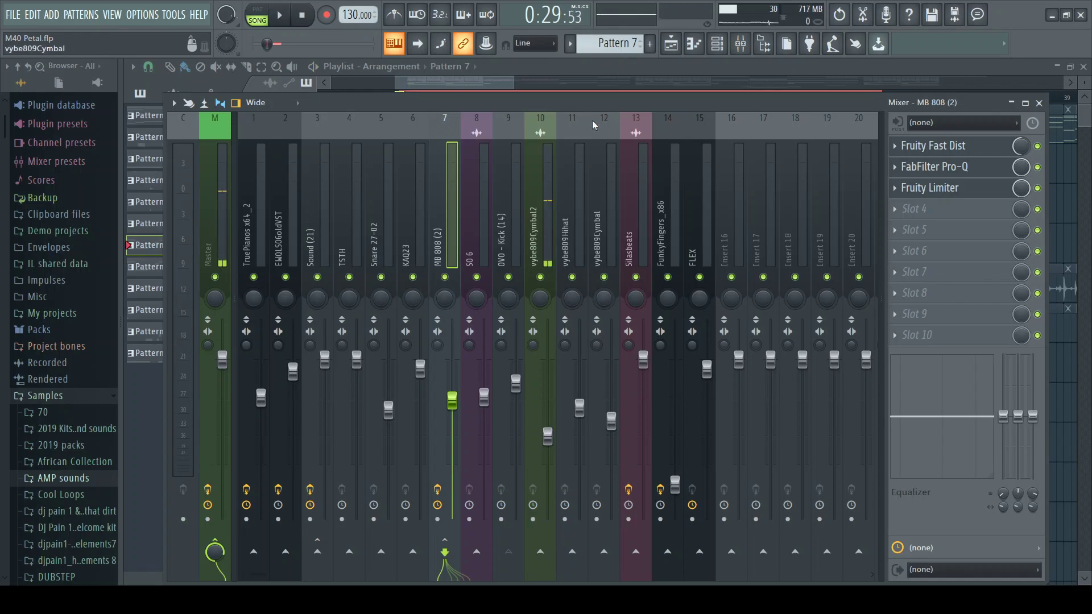
left_click(500, 90)
Unmute Track 11, play Pattern 9 and open its vybe809Hihat notes in the piano roll
scroll(500, 268, "down", 1)
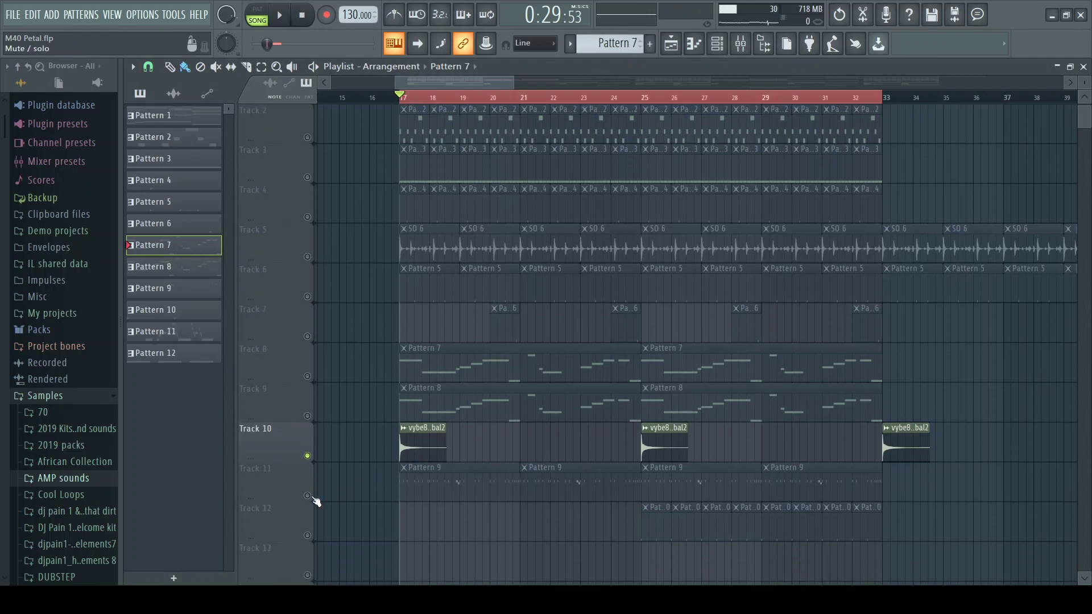
key("space")
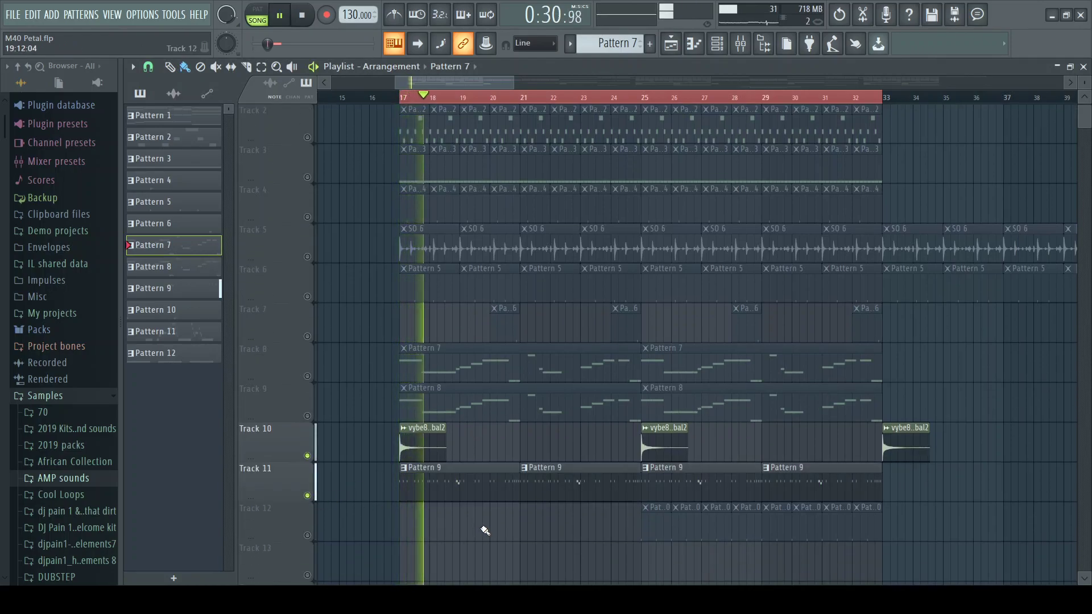
double_click(459, 481)
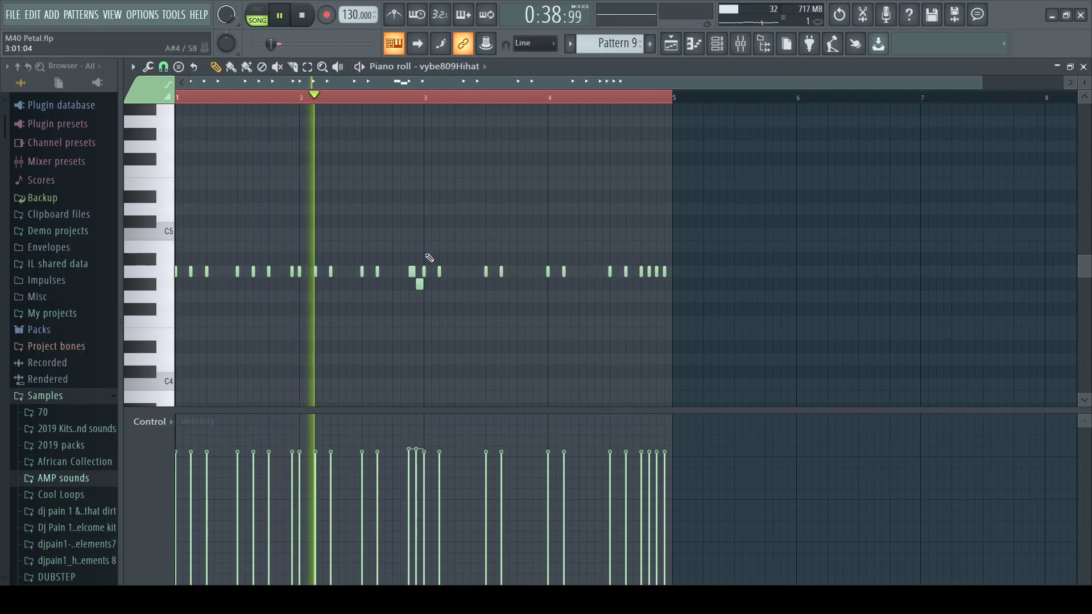
Inspect the effect slots and level of the vybe809Hihat mixer insert during playback, and return to the playlist
key("F9")
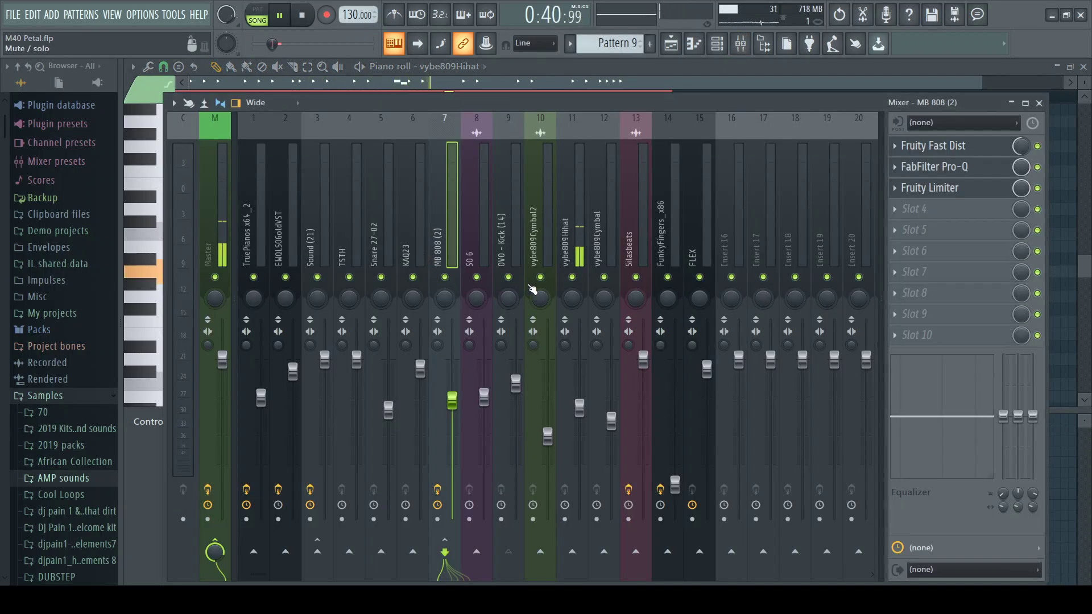
left_click(583, 290)
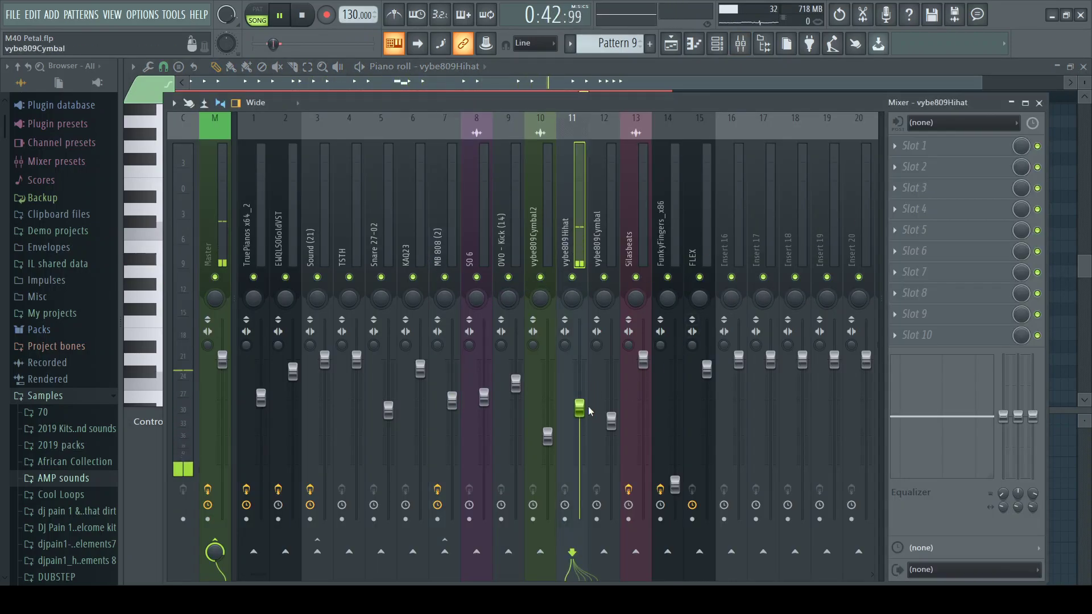
key("F9")
key("F6")
key("F6")
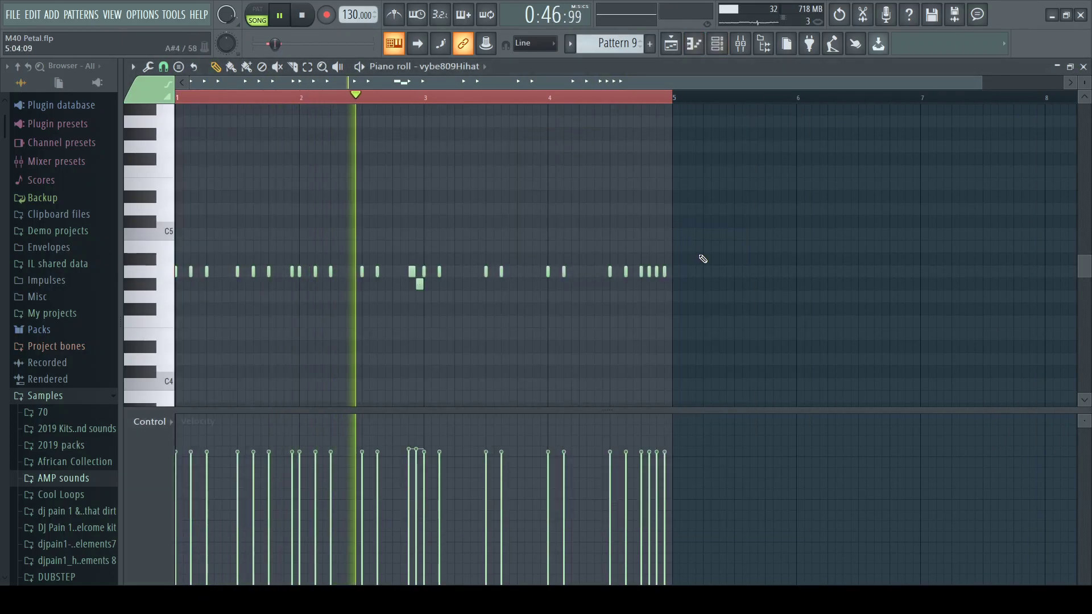
key("F6")
key("F5")
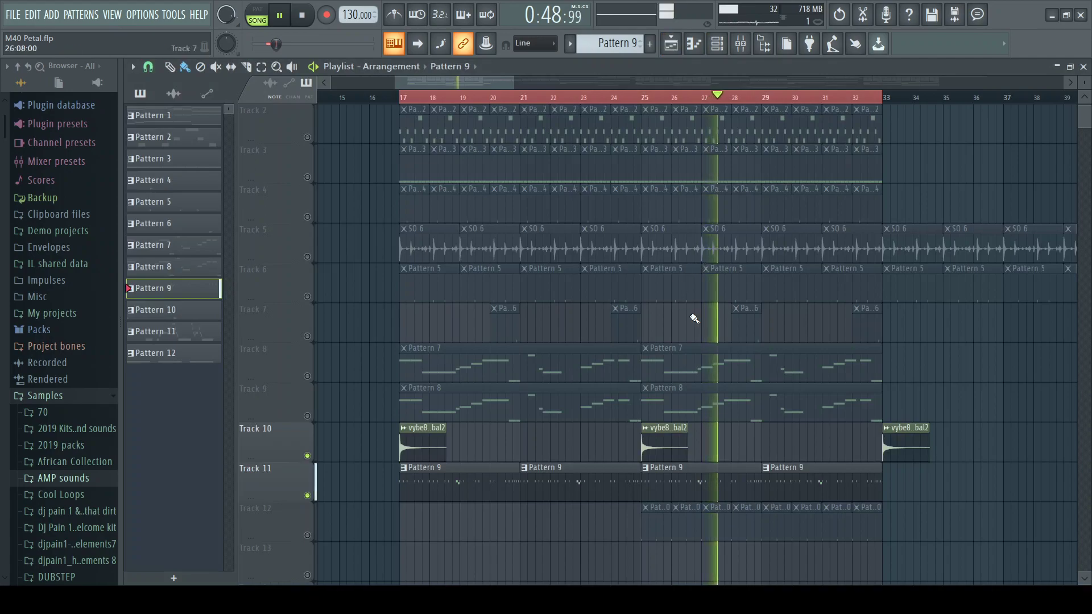
Review the vybe809Hihat notes of Pattern 9 in the channel rack and piano roll, and return to the playlist
scroll(933, 377, "down", 3)
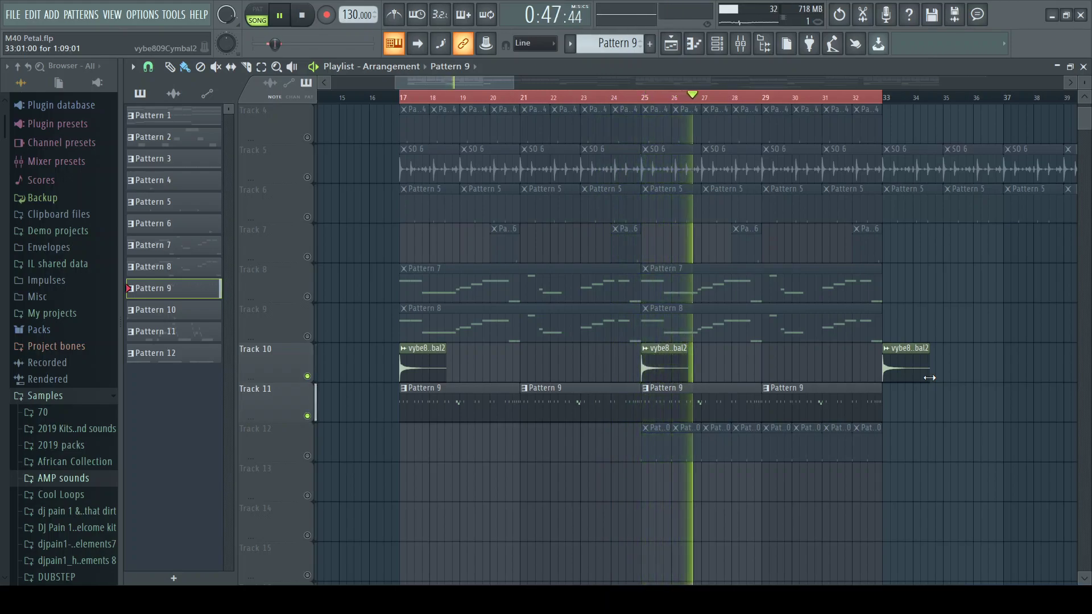
key("F7")
key("F6")
key("F5")
key("F5")
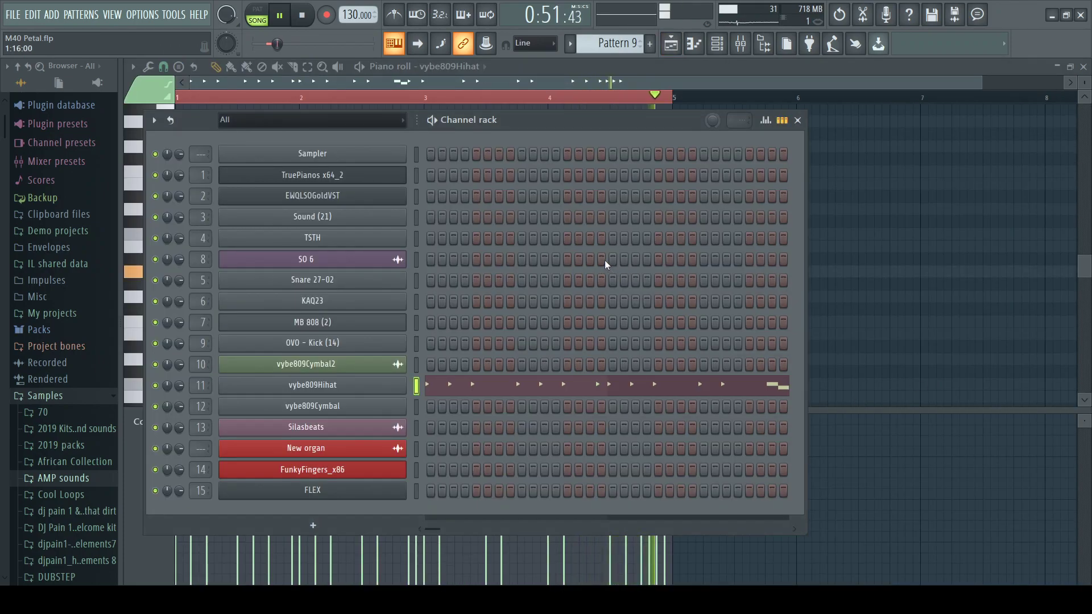
key("F6")
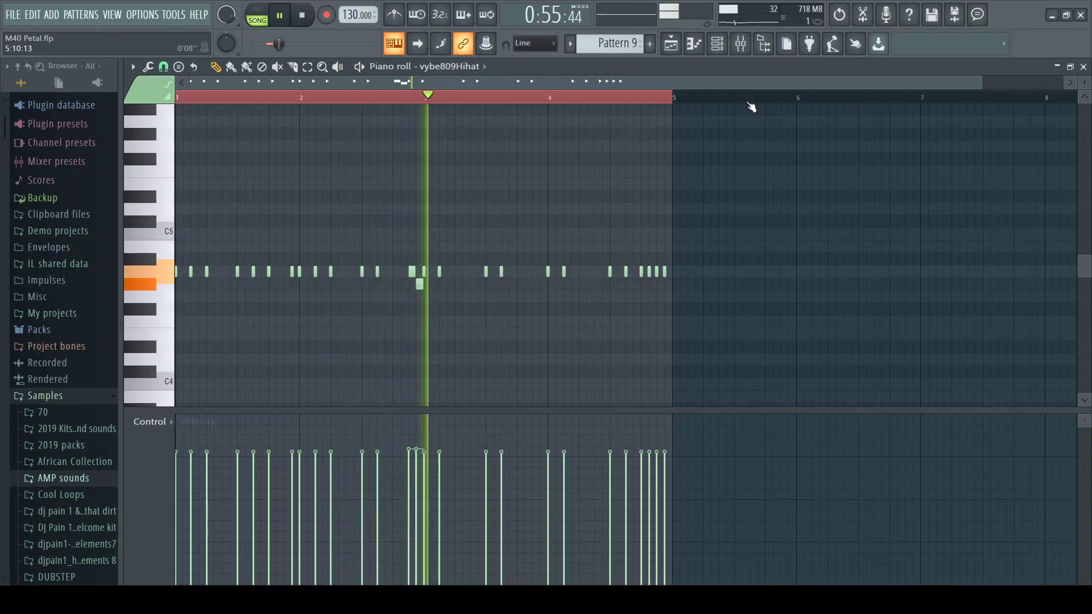
key("F6")
key("F5")
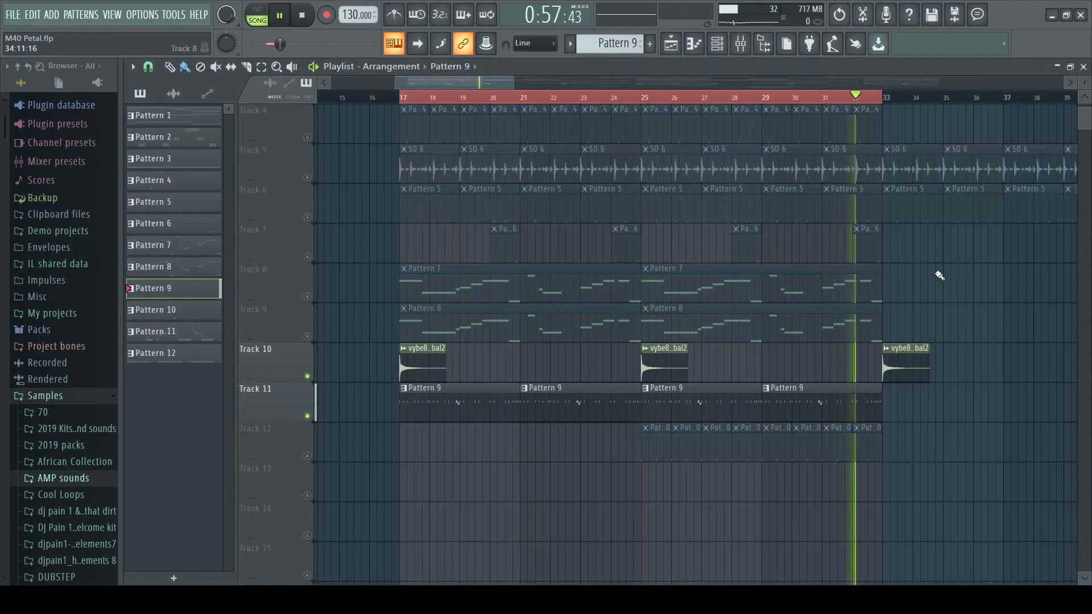
Add an empty Pattern 13, stop playback and briefly check the mixer inserts
key("F4")
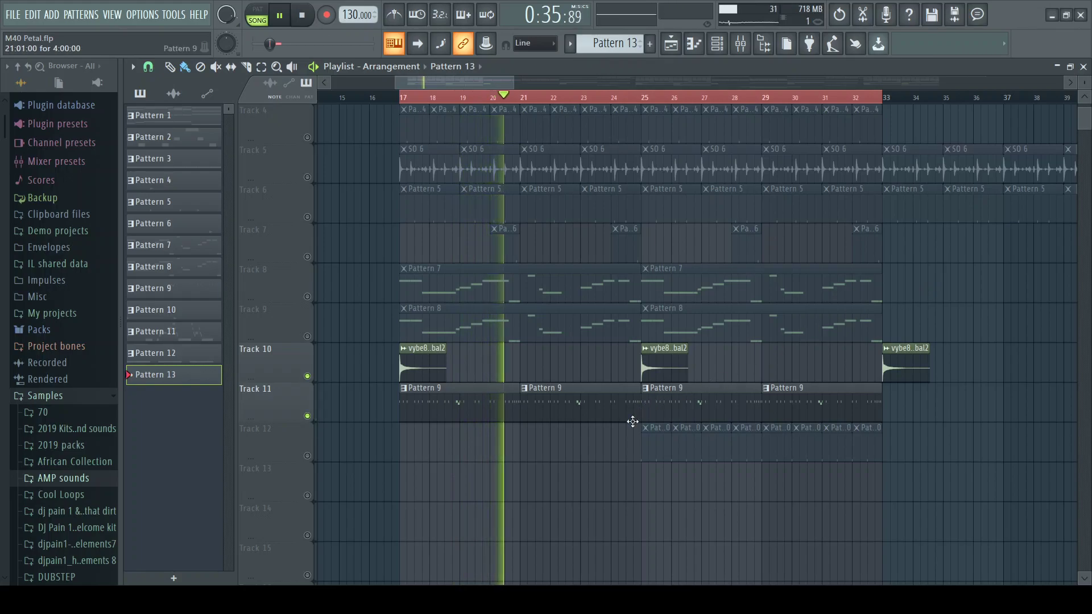
key("space")
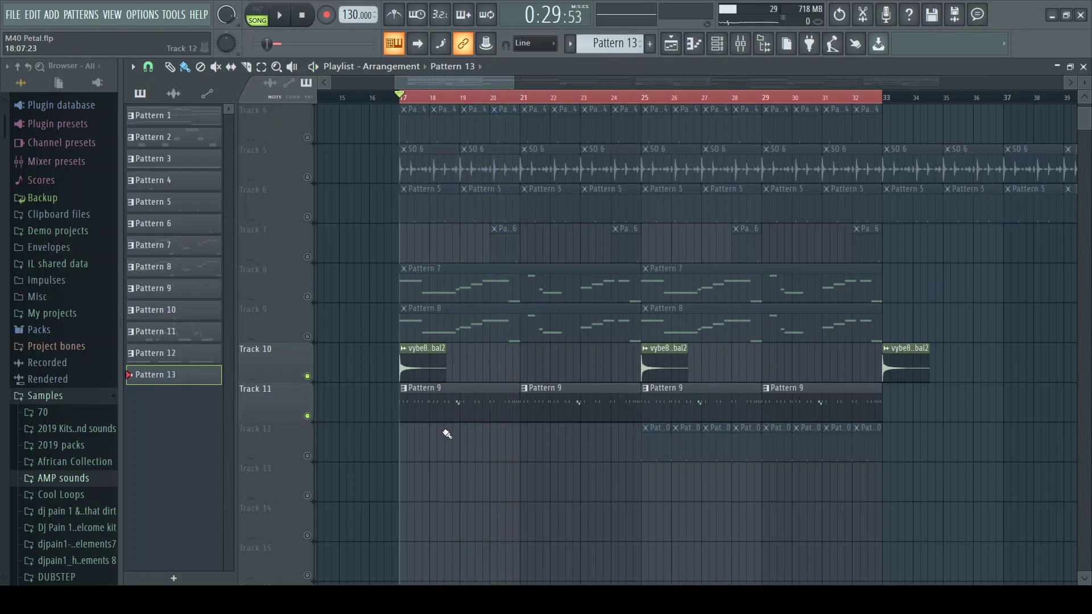
key("F9")
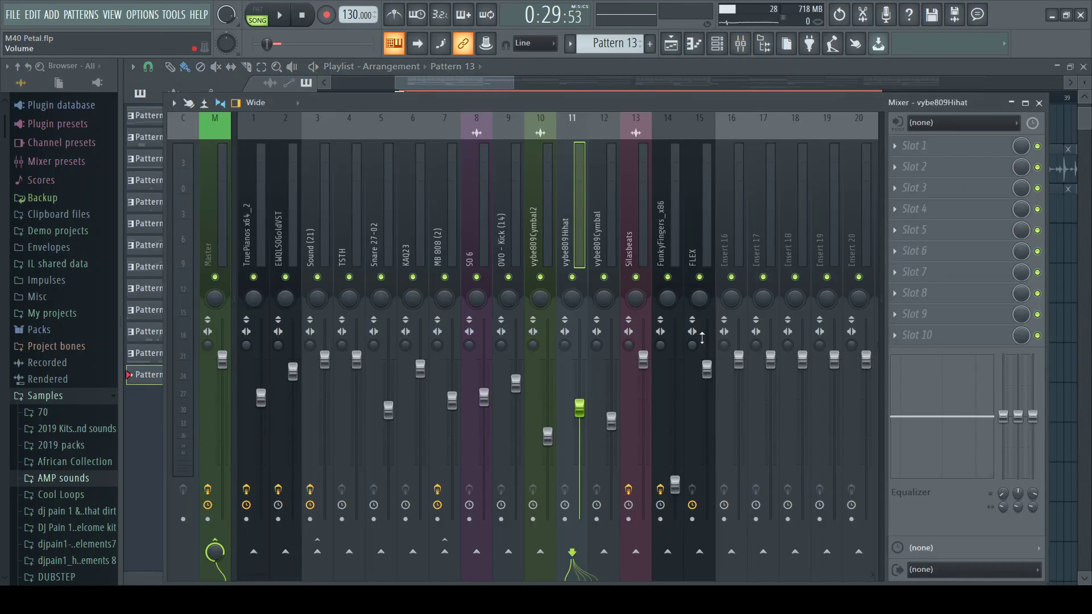
key("F9")
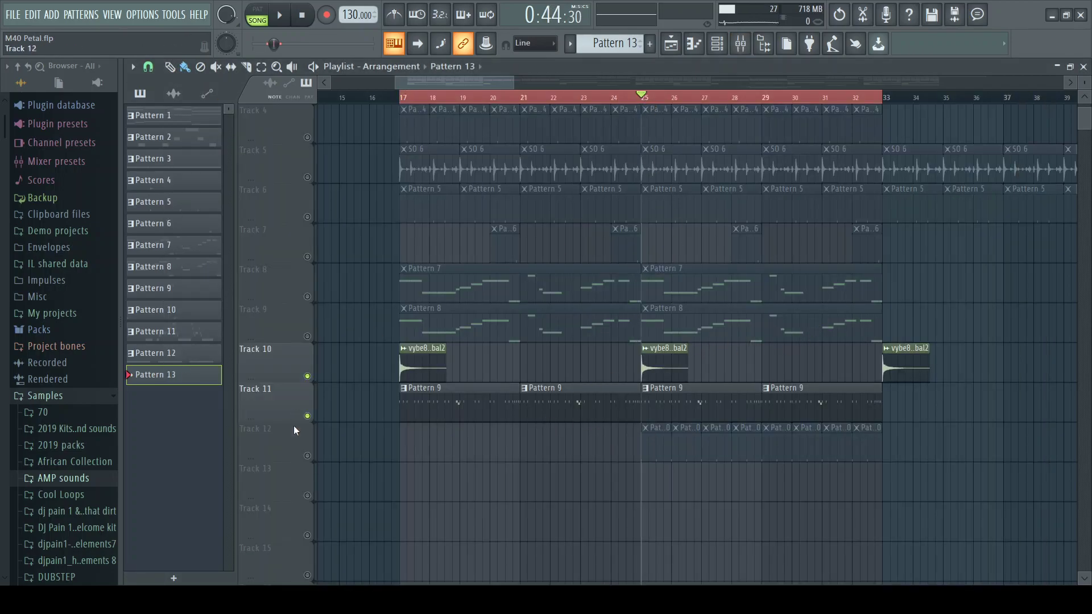
Solo Track 12 and play its Pattern 10 clips from bar 25
right_click(308, 456)
key("space")
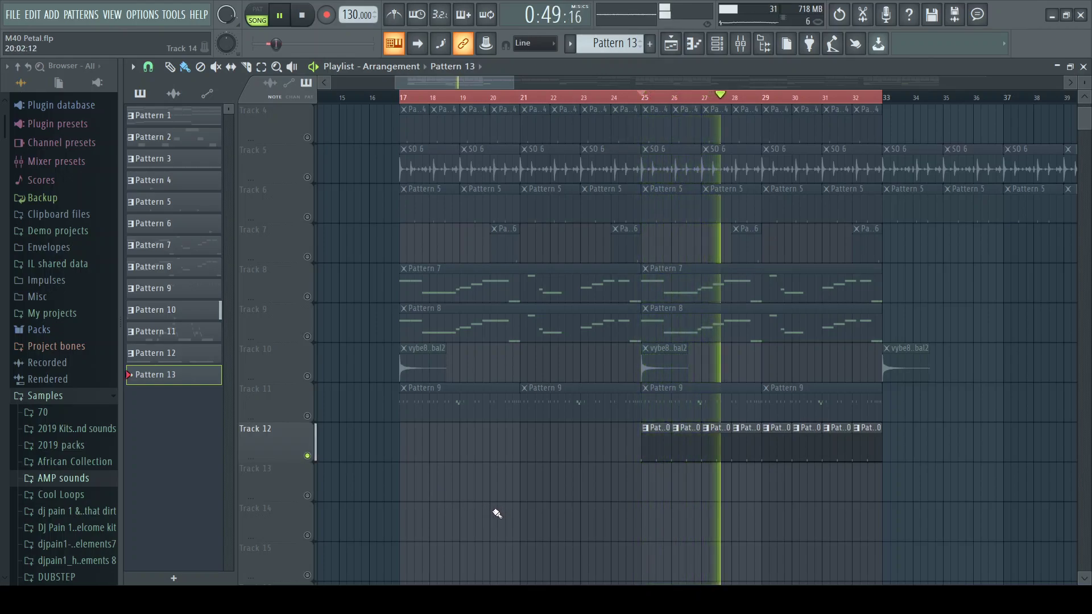
key("space")
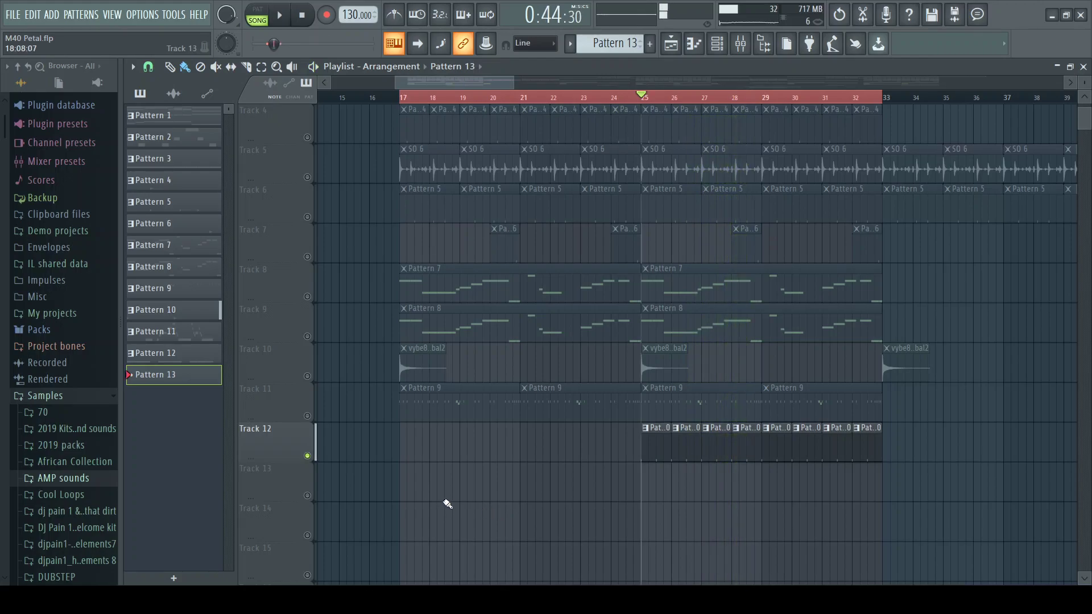
Unsolo Track 12 to reactivate every track, play the full beat from bar 17, and set the playhead to bar 25
right_click(307, 456)
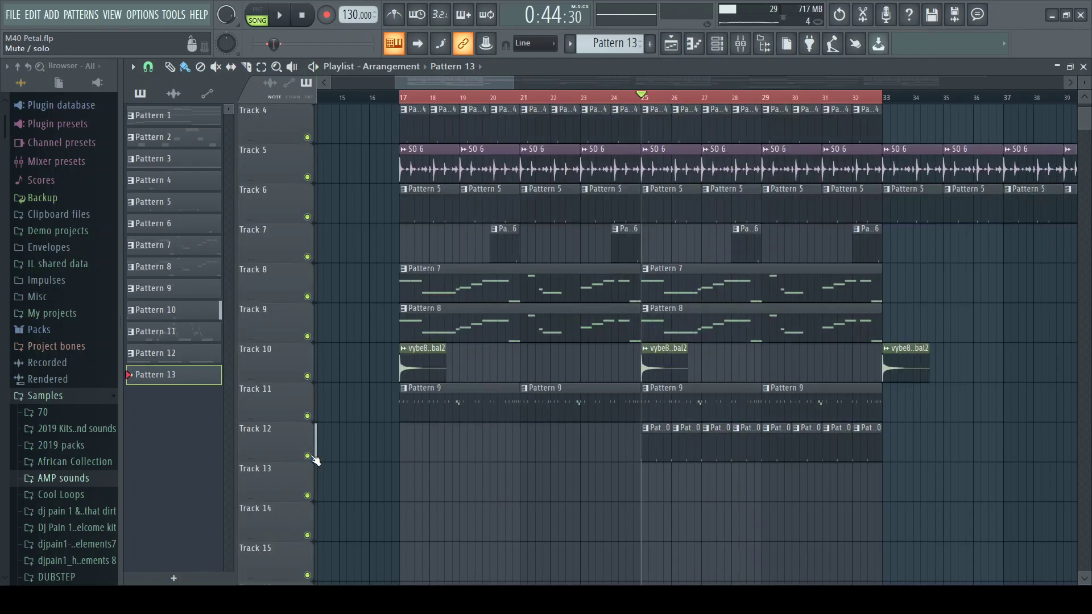
left_click(405, 99)
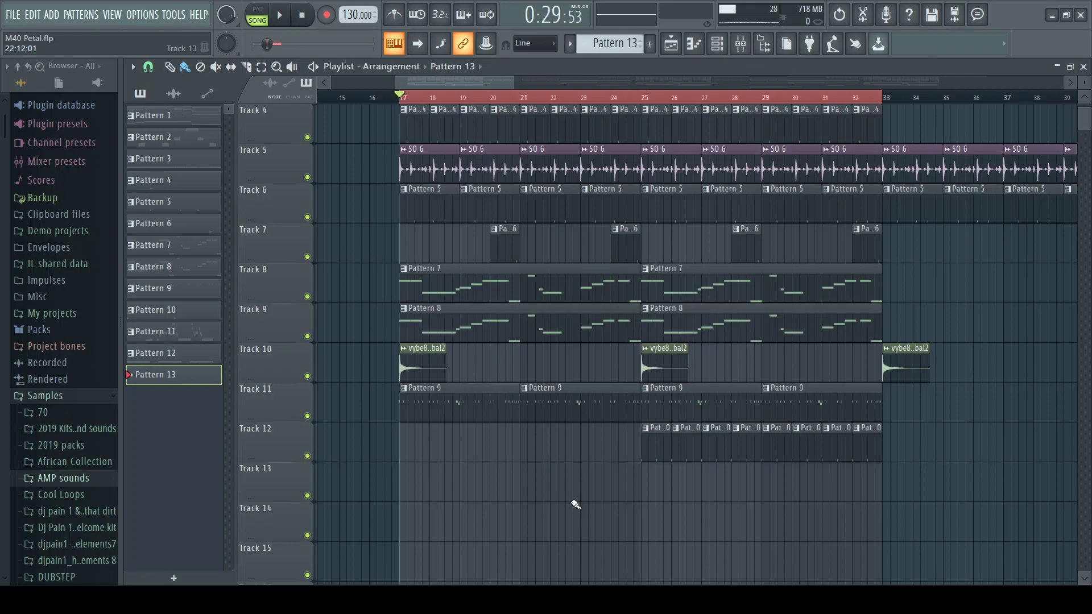
key("space")
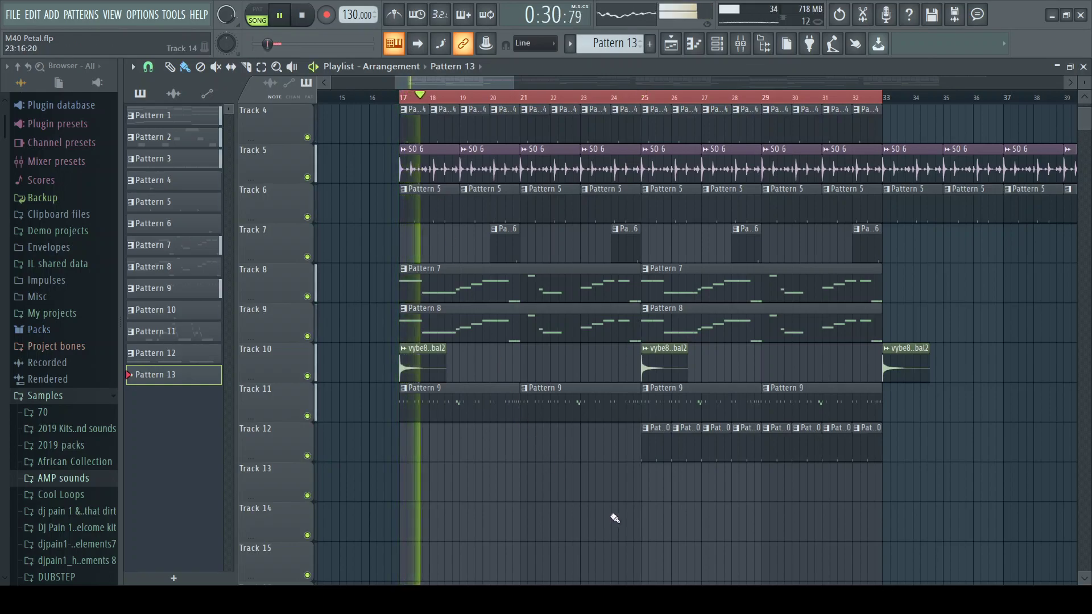
key("space")
left_click(649, 101)
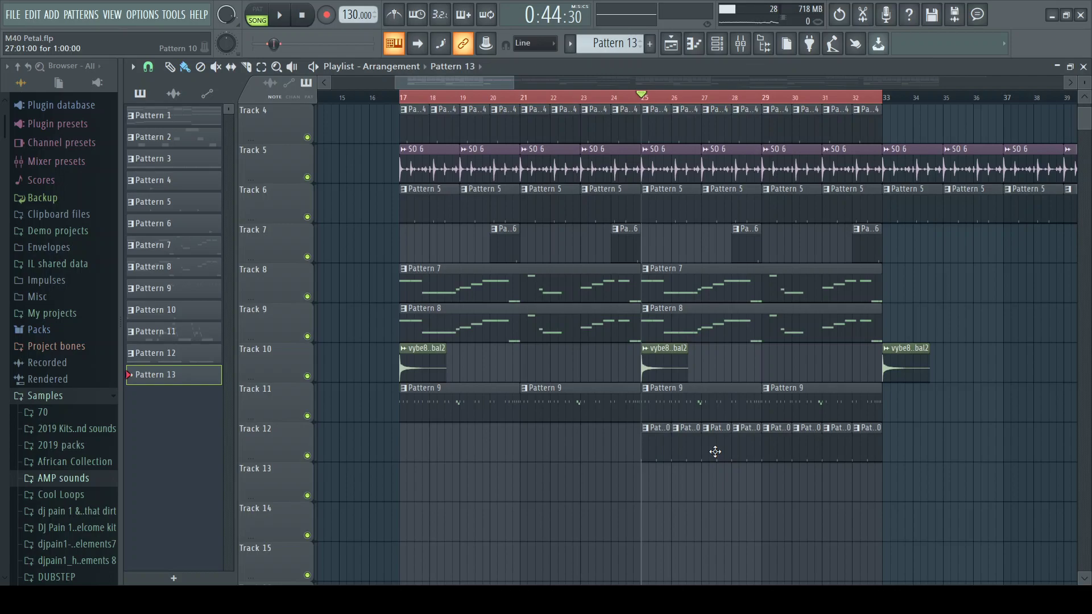
Play the beat from bar 25, soloing Track 12 briefly before reactivating every track, and stop playback
key("space")
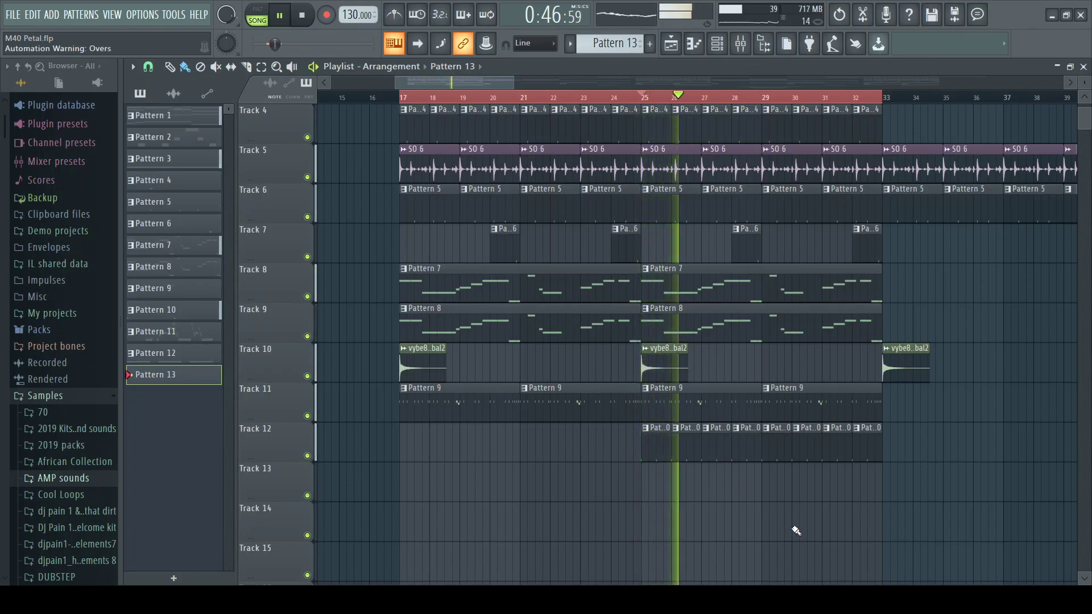
right_click(308, 456)
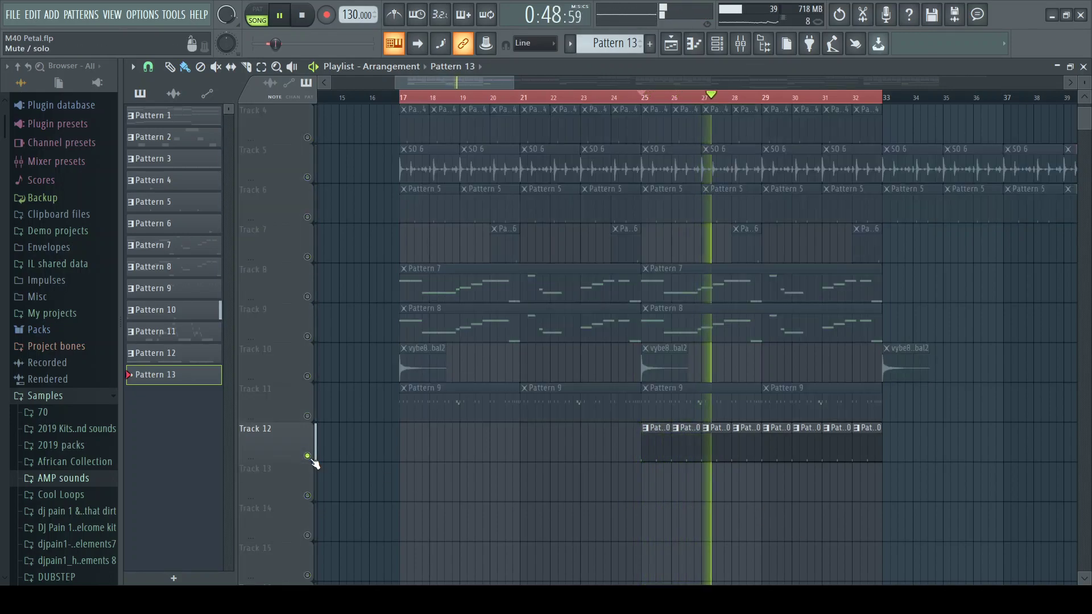
right_click(310, 457)
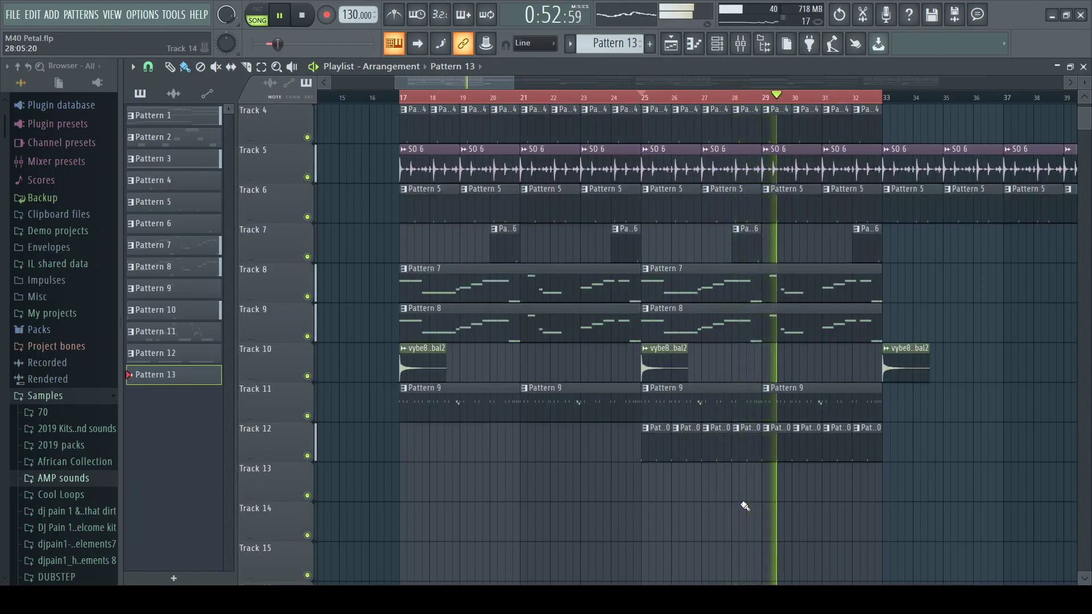
key("space")
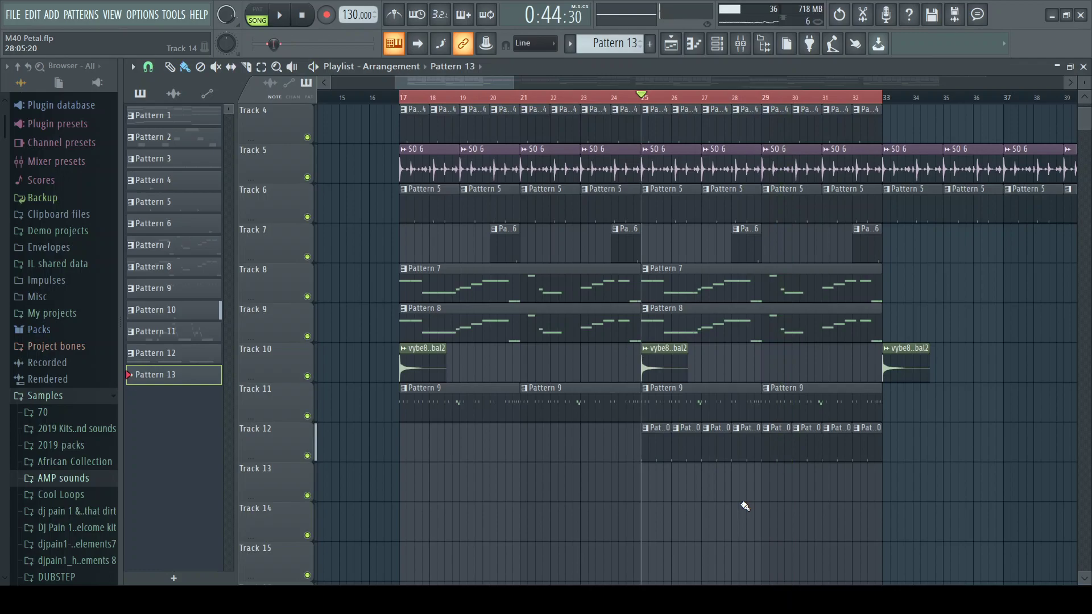
Show the full arrangement, select the time range from bar 1 up to bar 65, and look over all tracks
left_click_drag(516, 81, 1032, 84)
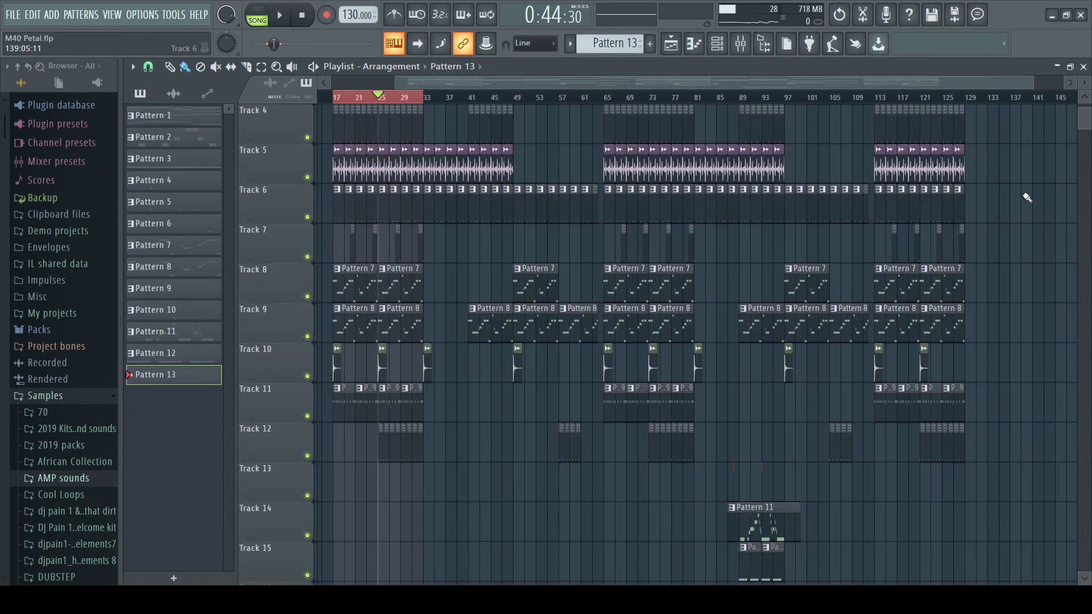
left_click_drag(521, 84, 684, 100)
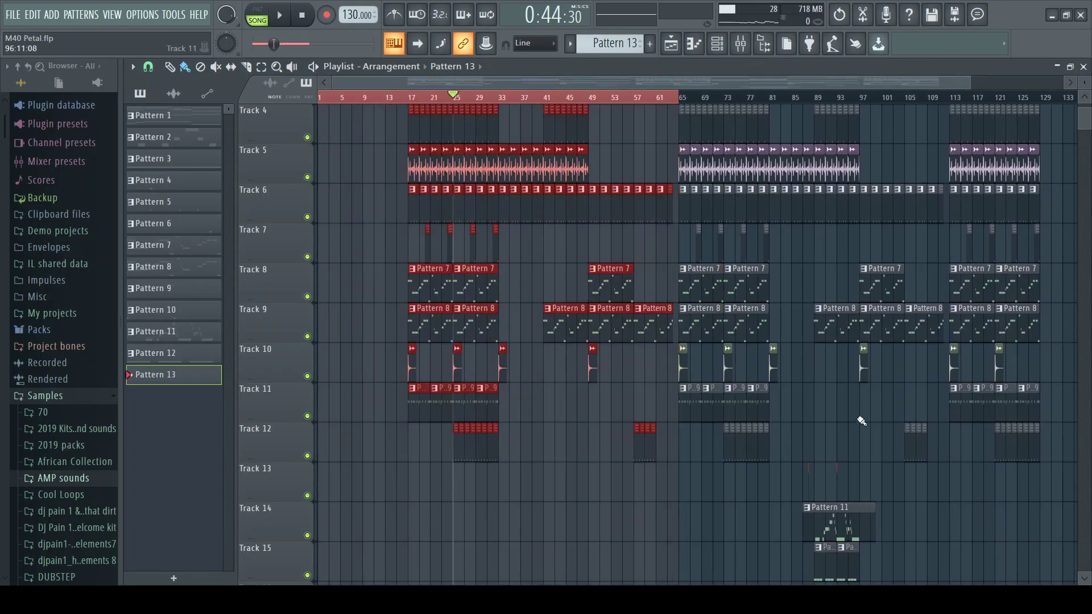
scroll(847, 472, "down", 3)
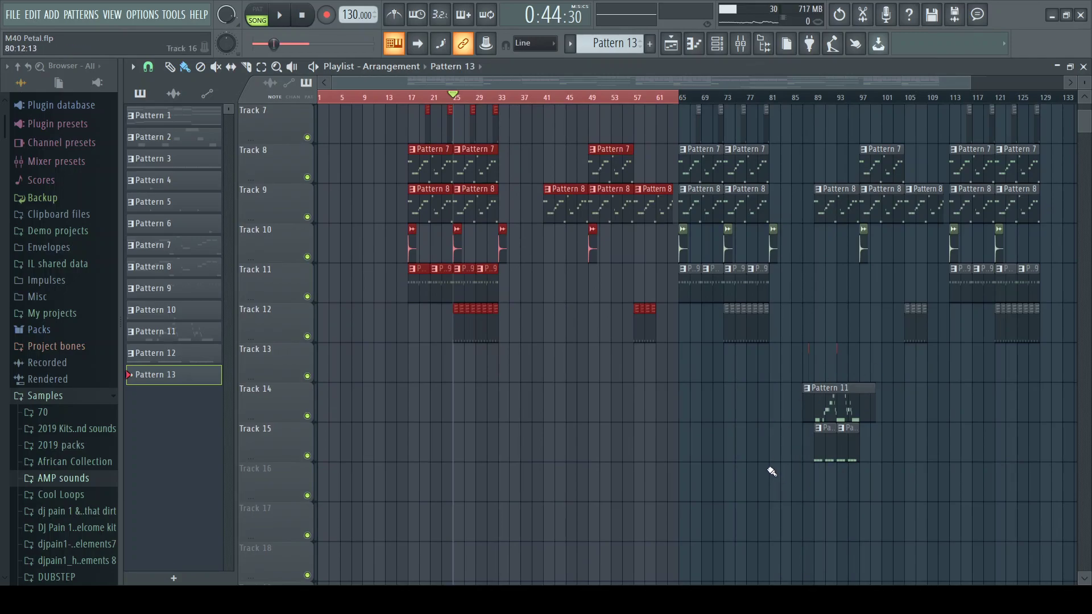
scroll(832, 481, "up", 6)
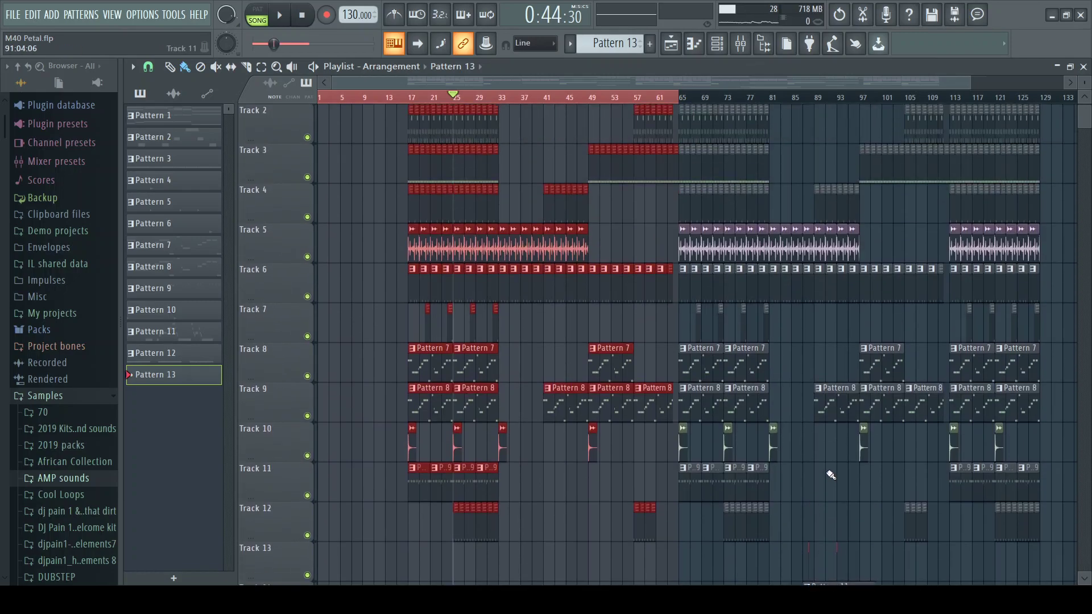
scroll(824, 473, "down", 5)
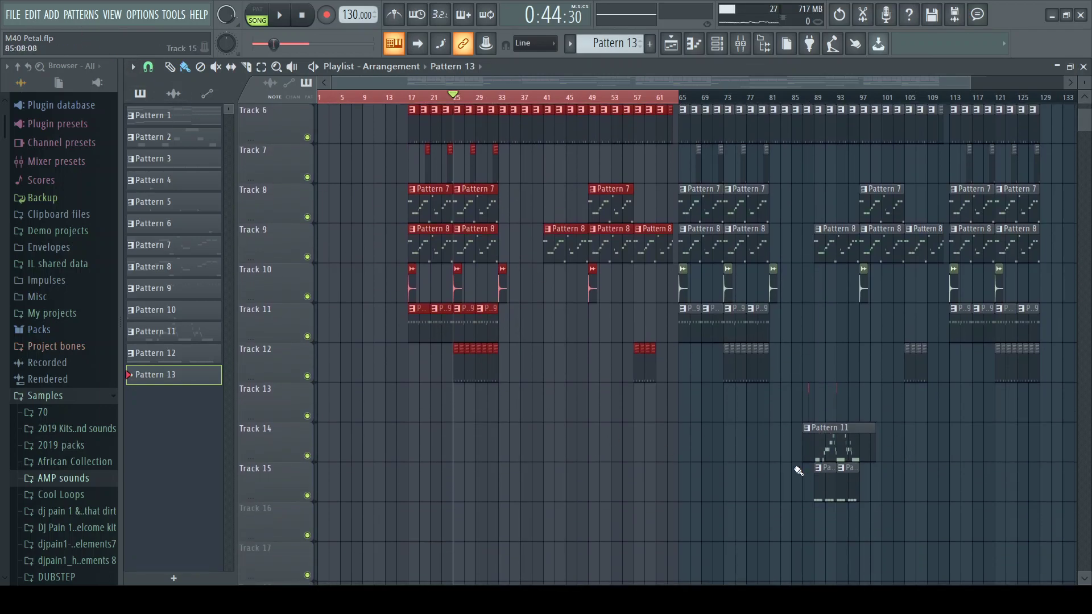
Review the FunkyFingers_x86 notes of the Pattern 11 clip on Track 14 in the piano roll, and return to the playlist
double_click(830, 451)
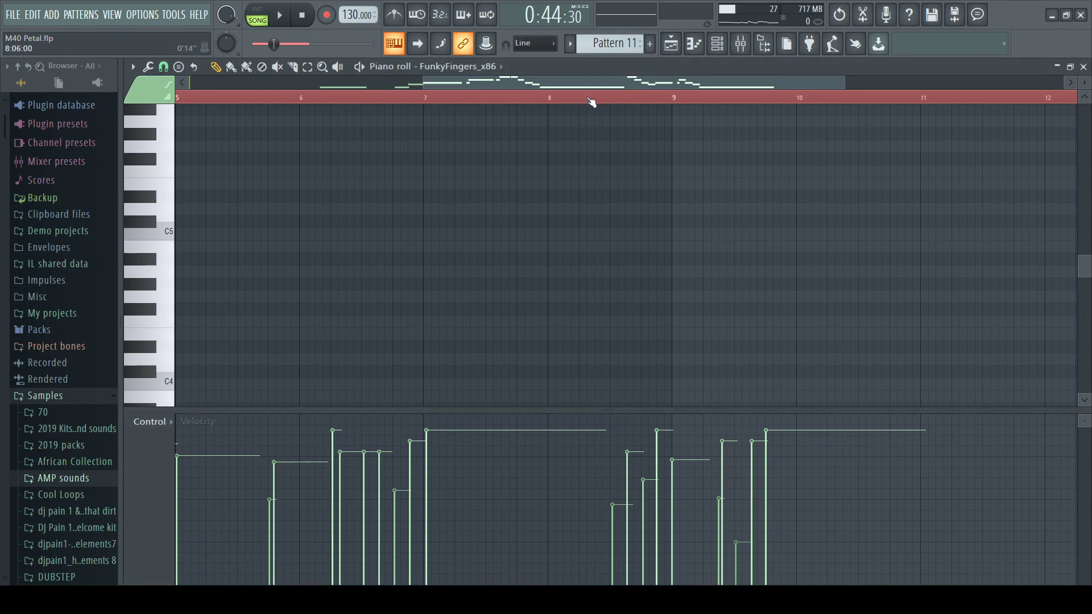
left_click_drag(592, 89, 434, 87)
scroll(603, 238, "up", 6)
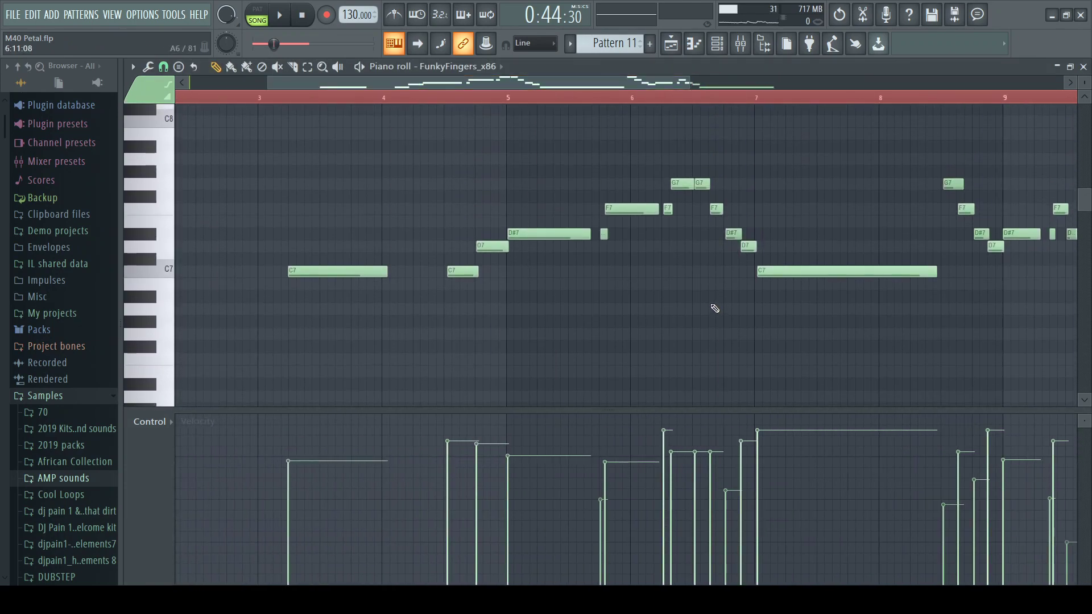
left_click_drag(583, 88, 802, 101)
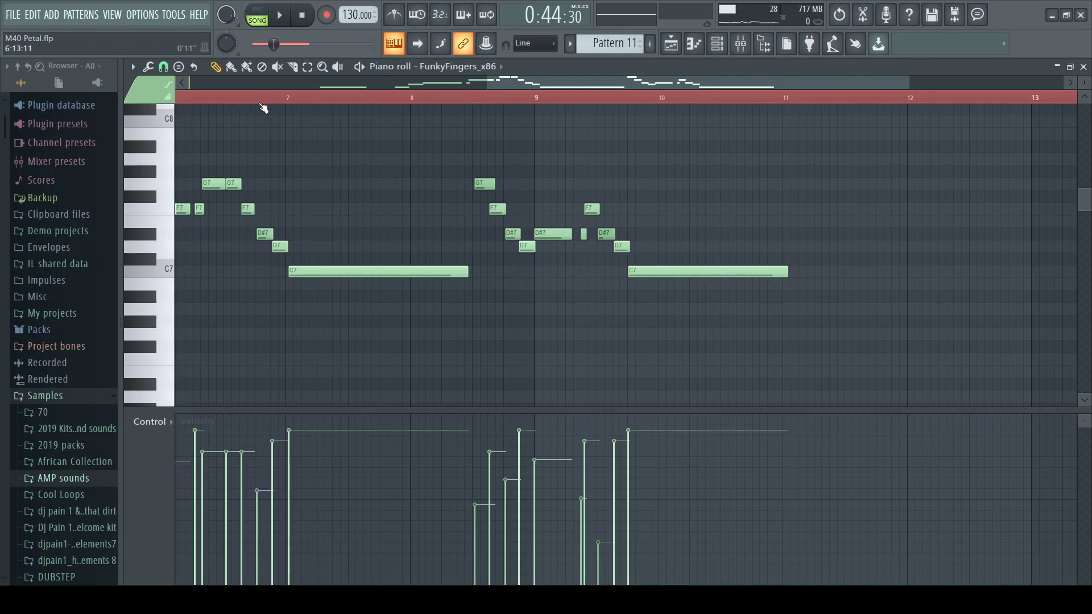
key("F5")
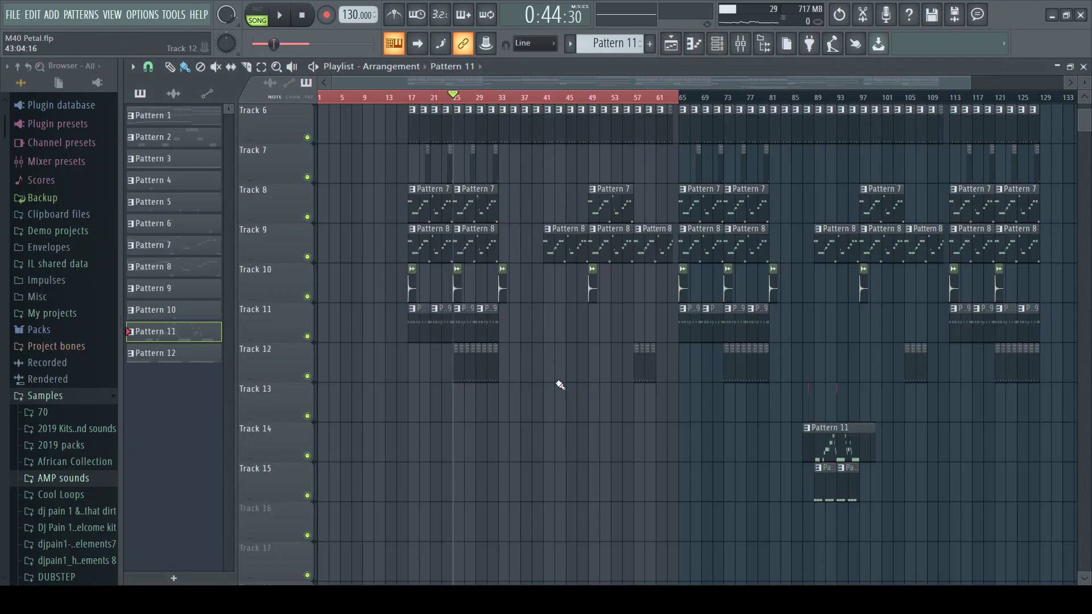
Play the arrangement from bar 25, jump the playhead to bar 33 to hear the stripped-down section, and stop
scroll(561, 380, "up", 2)
key("space")
scroll(551, 374, "up", 1)
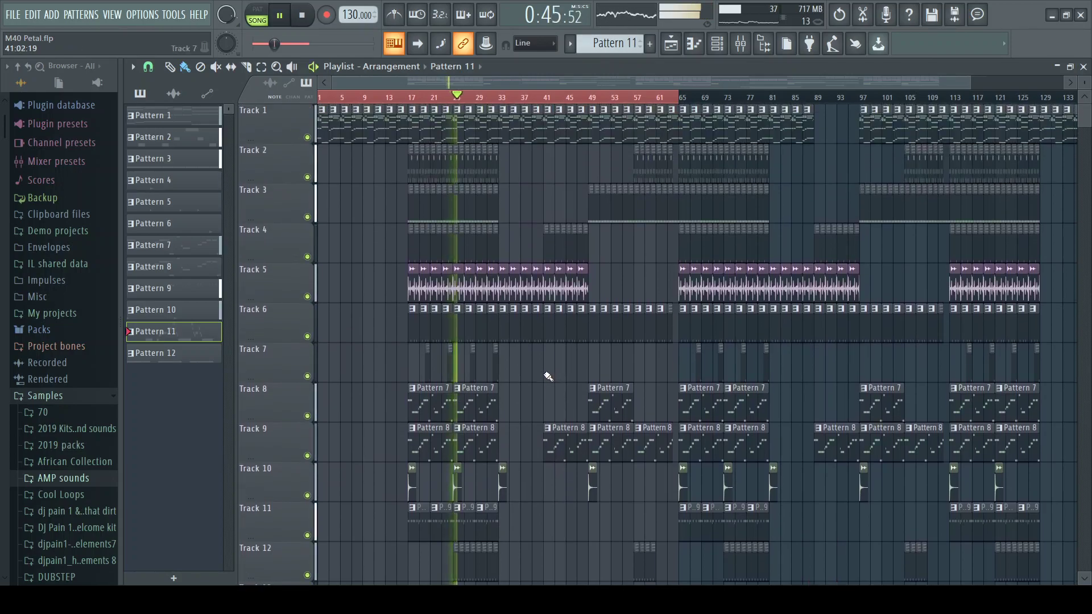
left_click(501, 98)
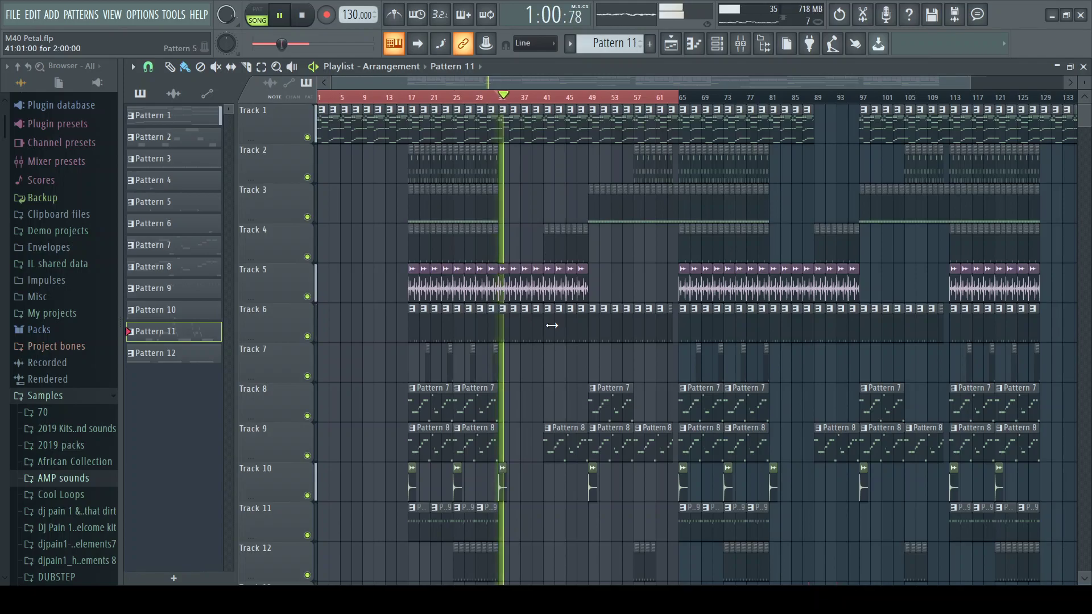
key("space")
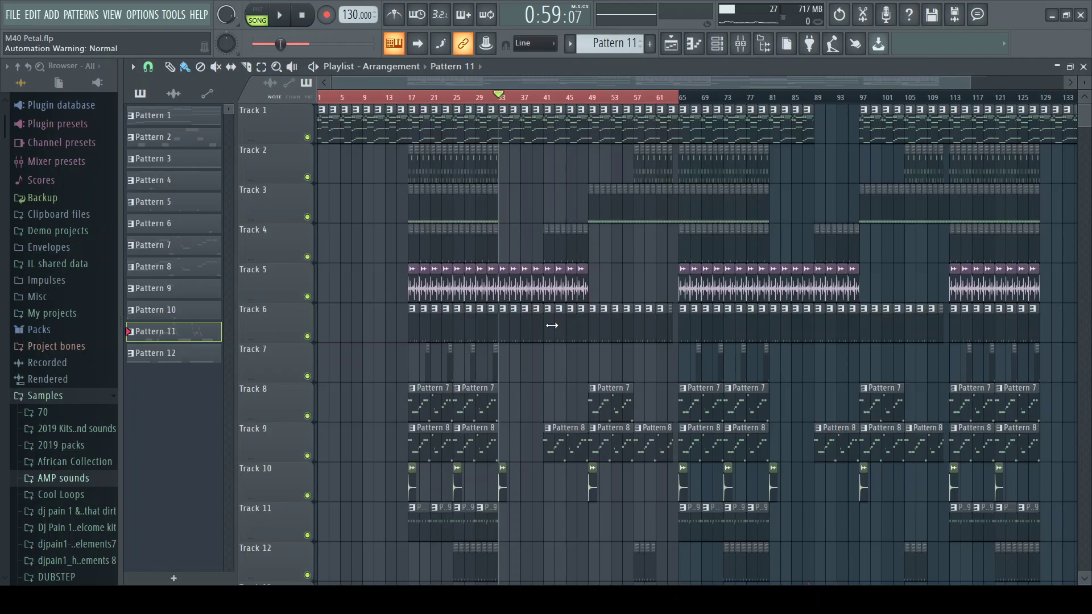
Set the playhead to bar 29, play through the transition into the section after bar 41, and stop
left_click_drag(499, 97, 485, 99)
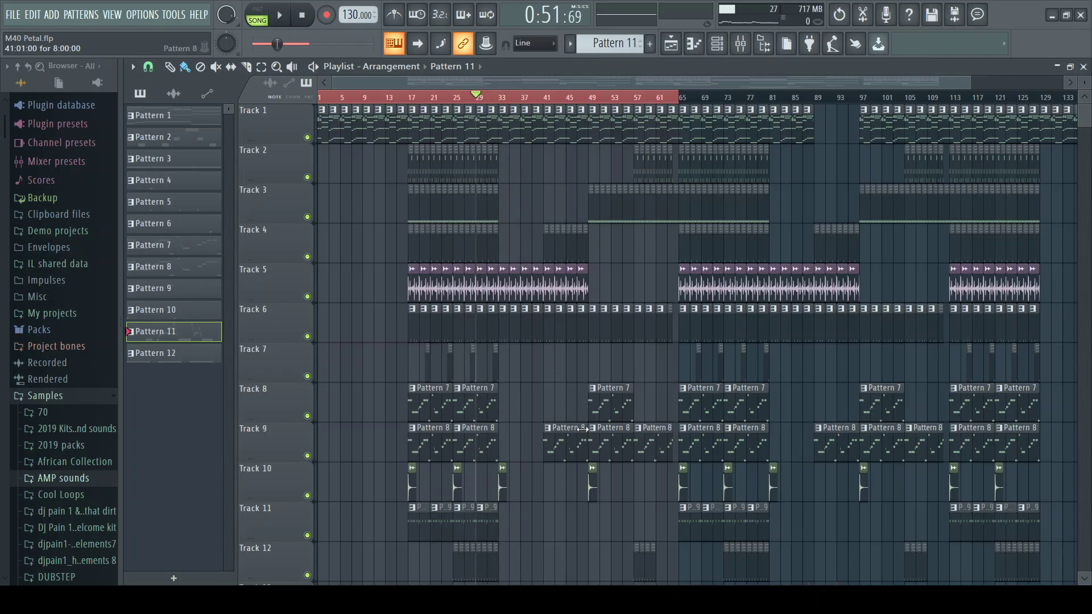
key("space")
scroll(556, 514, "down", 1)
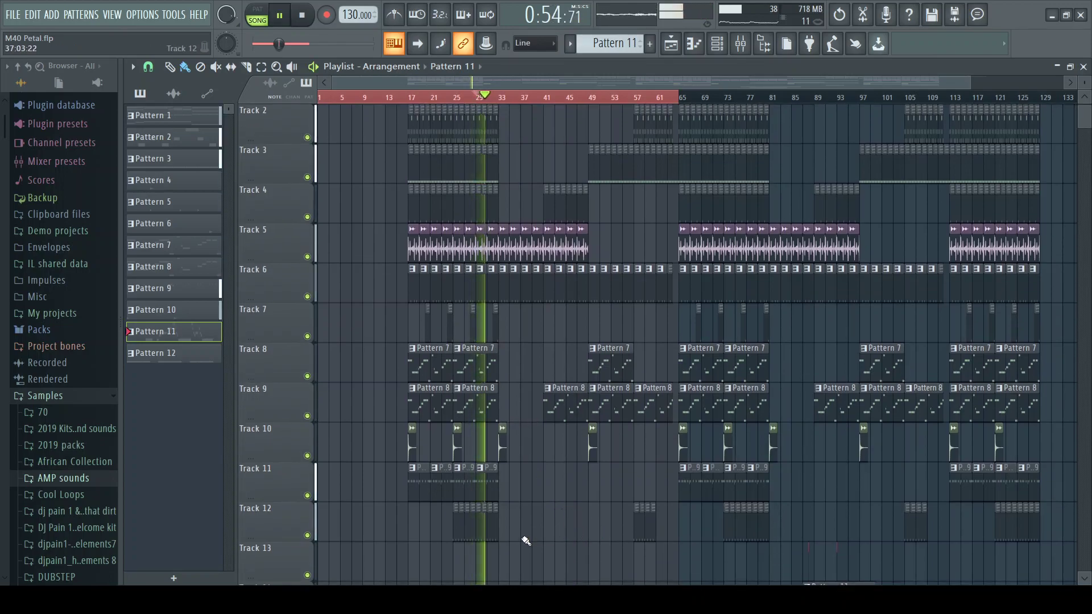
scroll(563, 490, "up", 1)
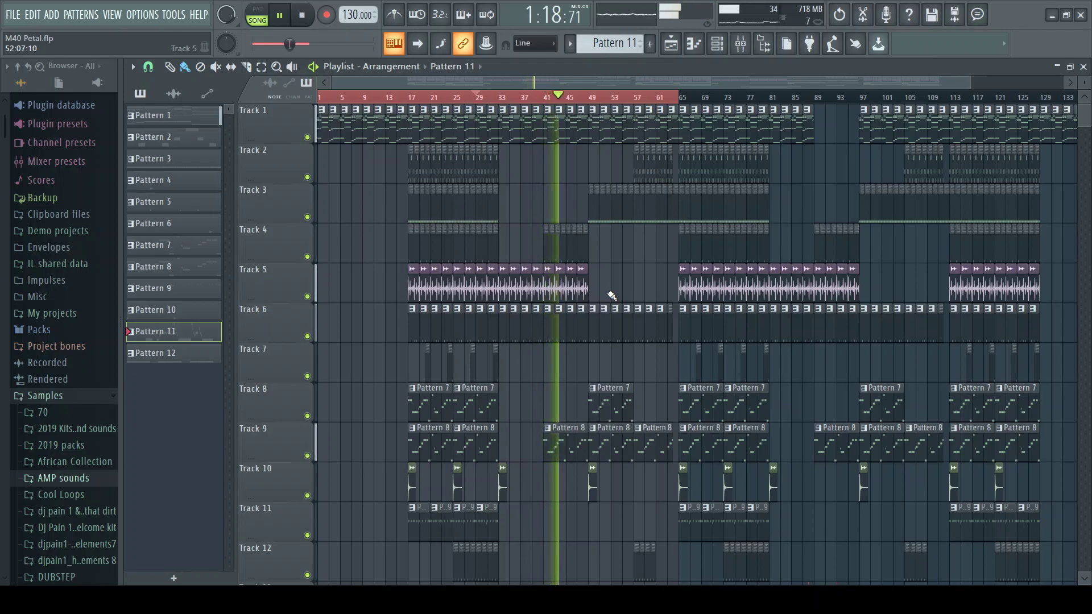
key("space")
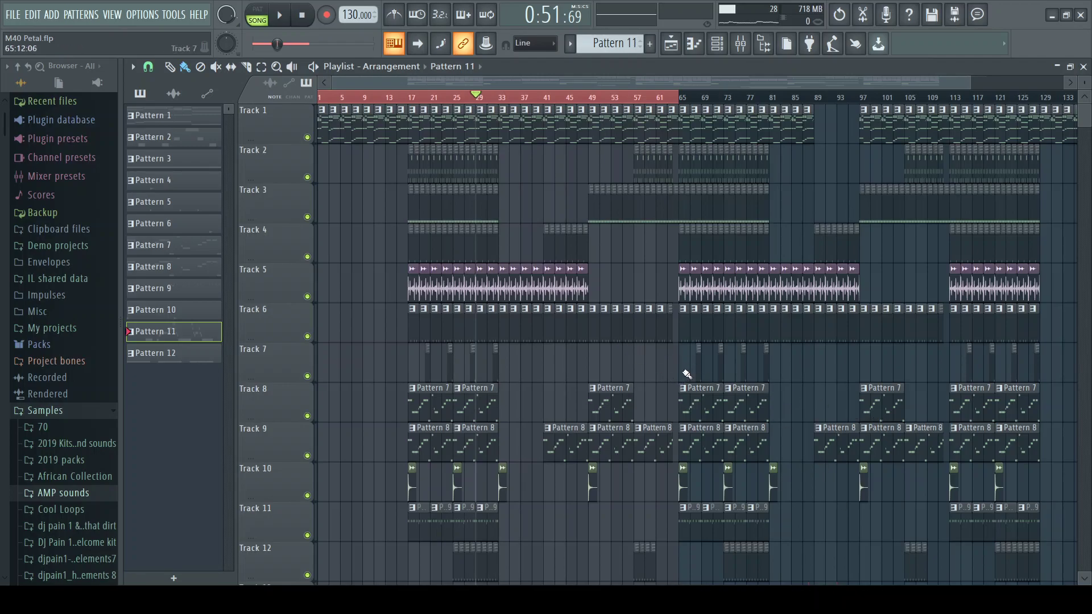
Inspect the Master effects chain in the mixer, view its Tube-Tech CL 1B compressor settings, and return to the playlist
scroll(687, 371, "down", 4)
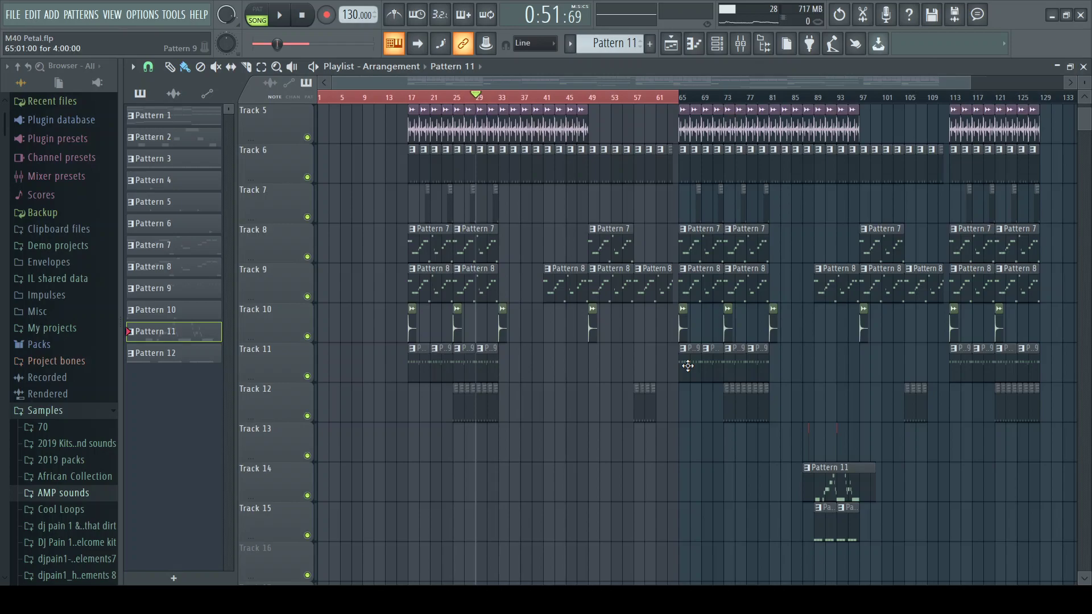
key("F9")
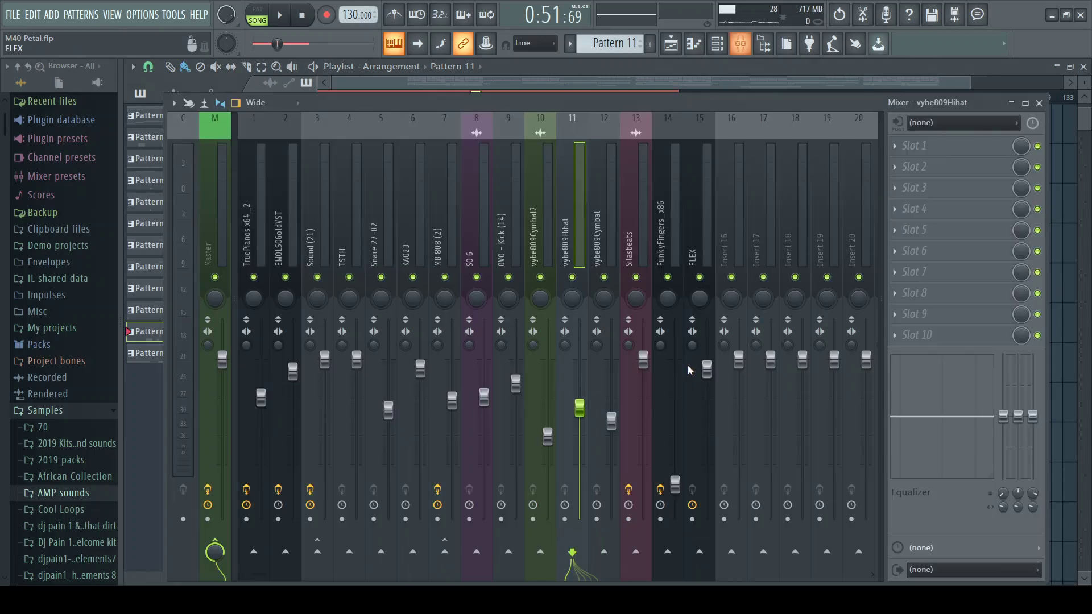
left_click(322, 237)
left_click_drag(321, 237, 214, 231)
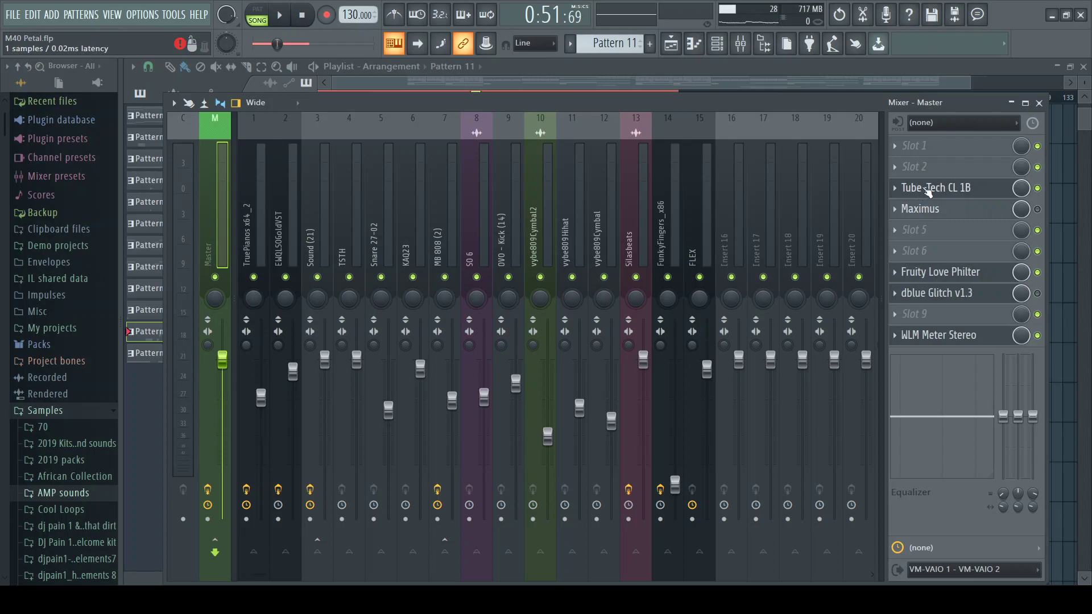
left_click(927, 189)
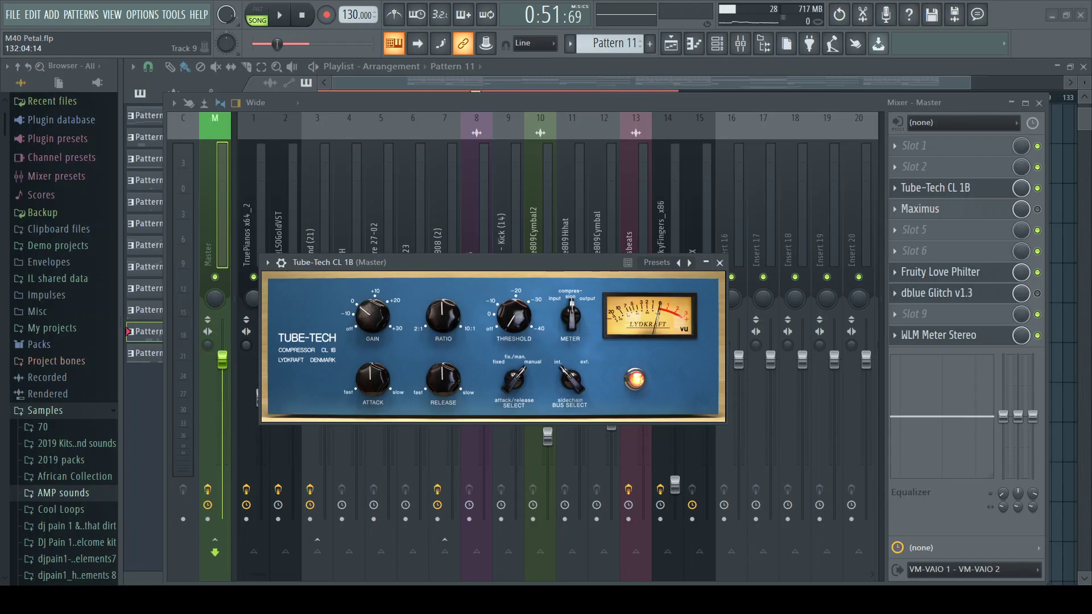
key("F5")
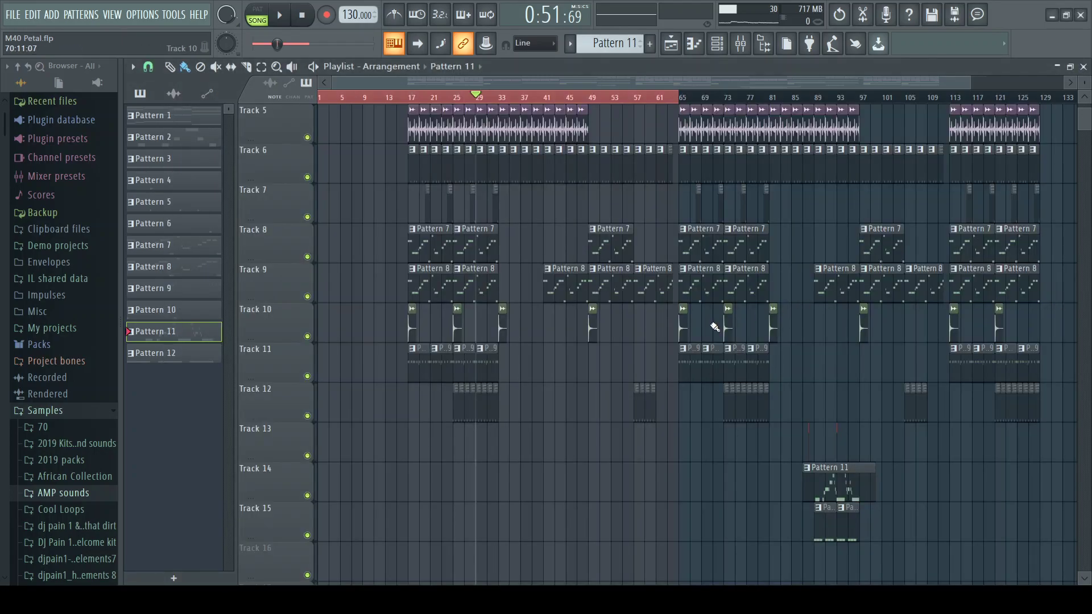
Play from bar 29 while checking the Master's Tube-Tech CL 1B and WLM Meter Stereo, and stop playback
key("space")
key("F9")
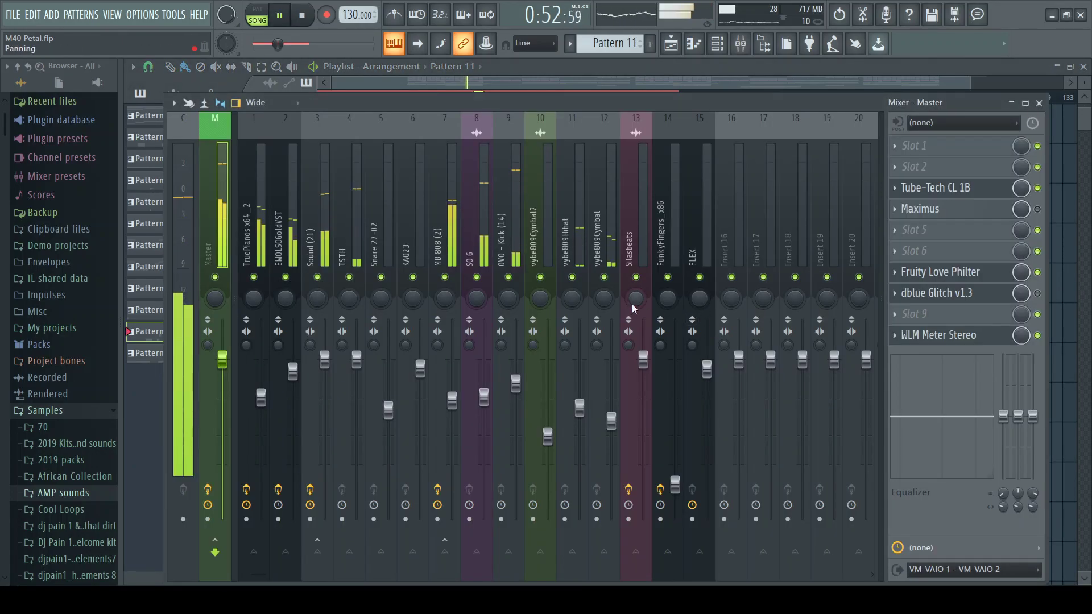
left_click(935, 187)
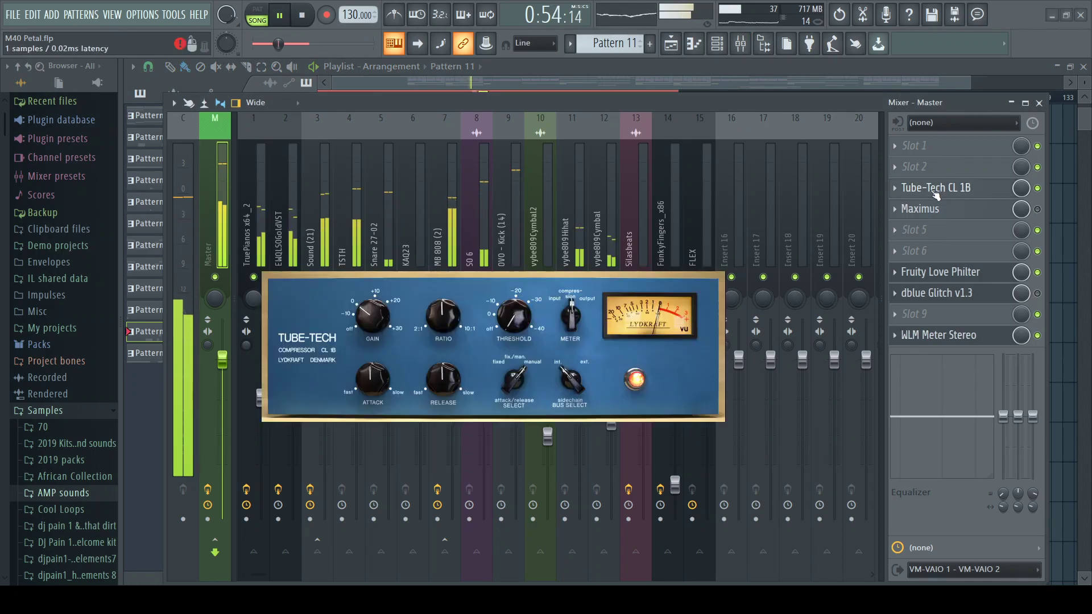
key("Escape")
left_click(909, 340)
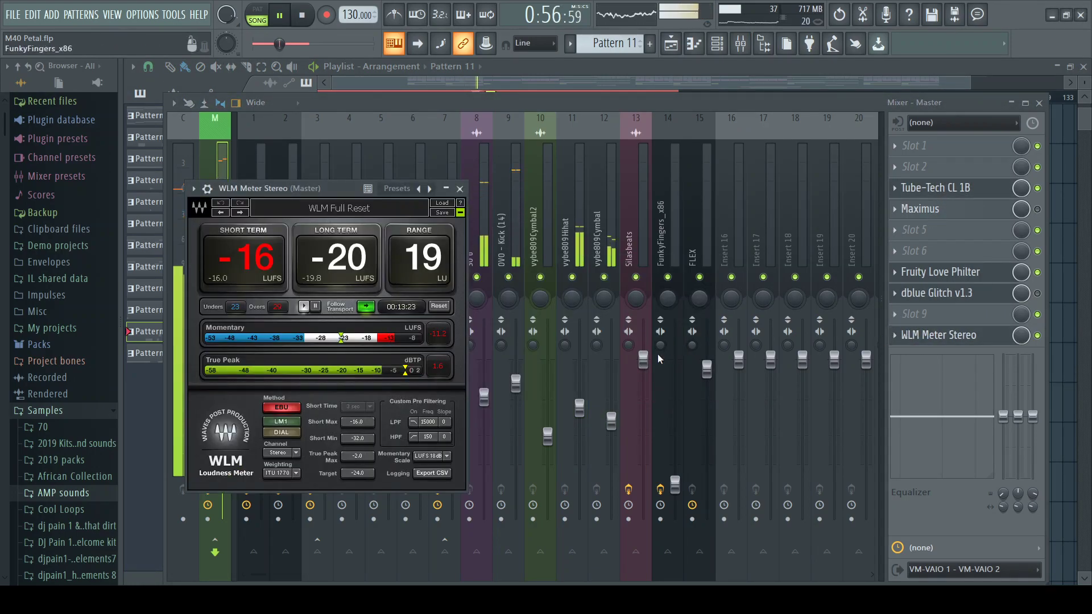
key("space")
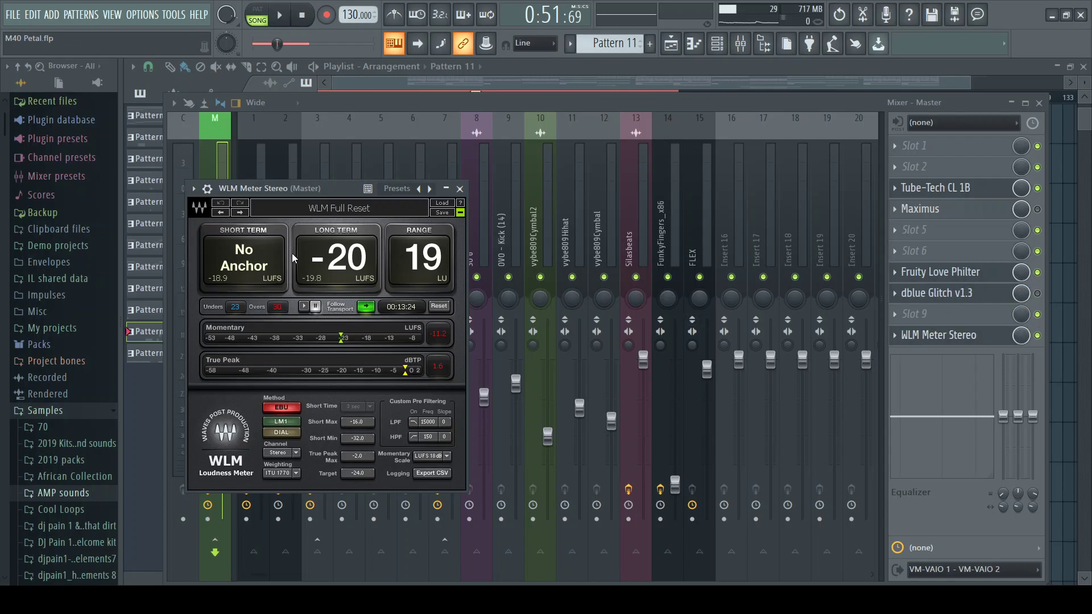
Move the WLM Meter Stereo window aside, check the loudness during another playback, stop, and close the meter and mixer
left_click_drag(301, 191, 455, 190)
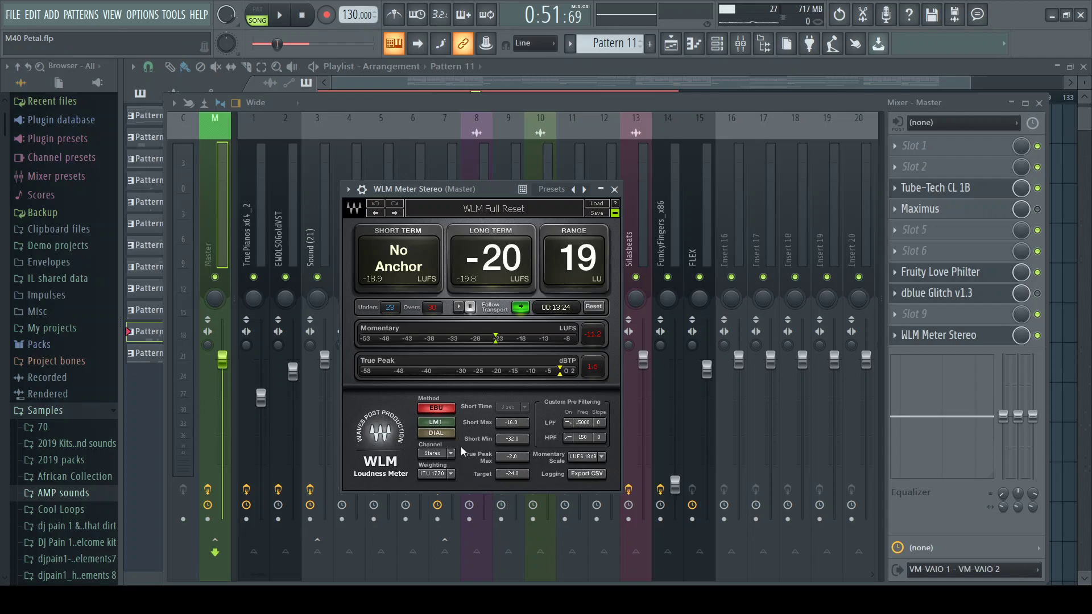
key("space")
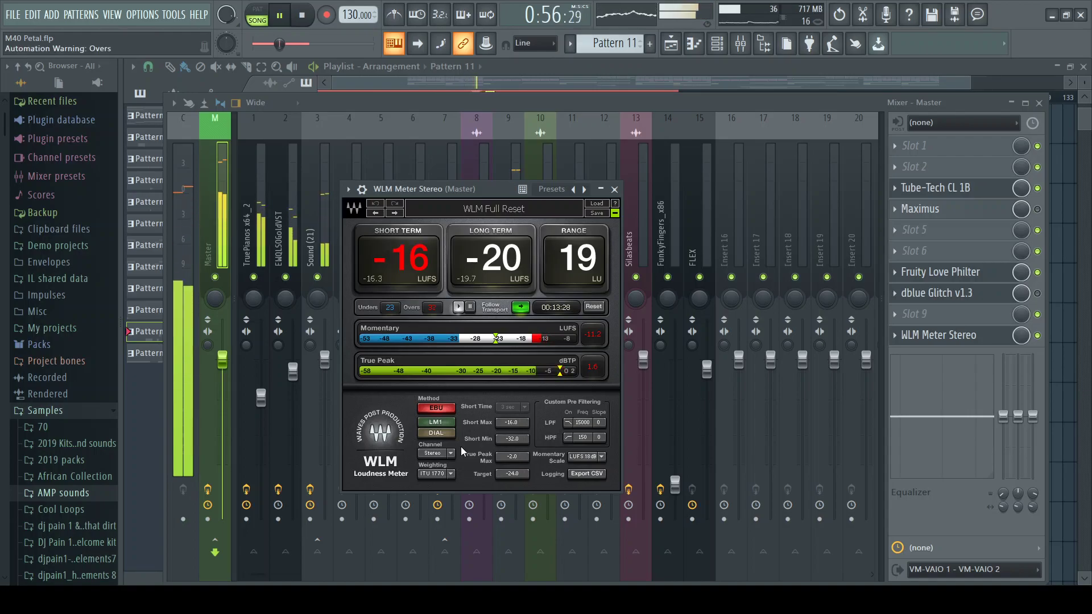
key("space")
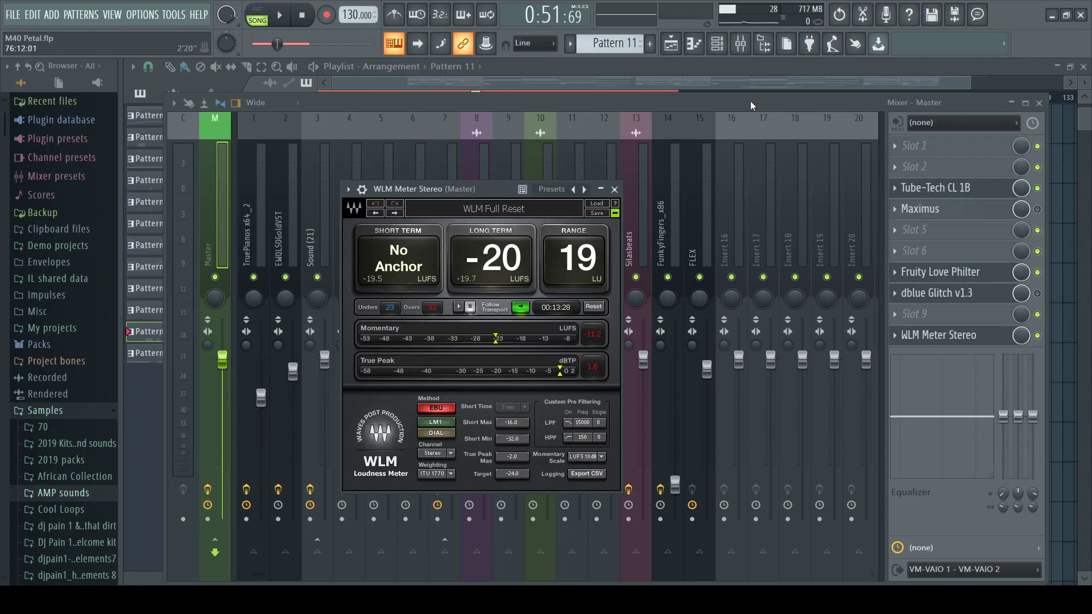
key("Escape")
key("F9")
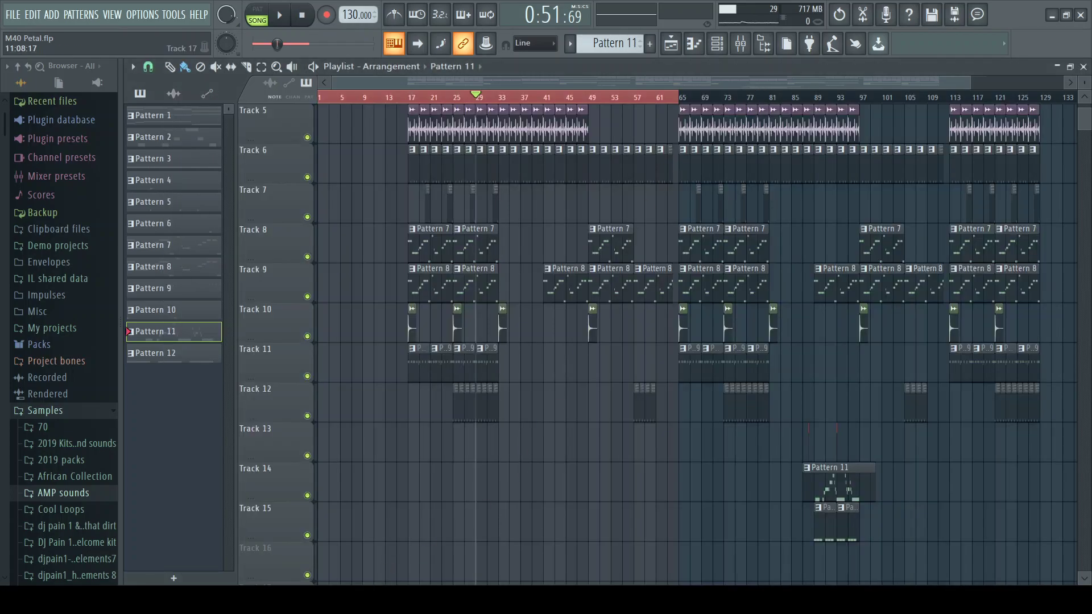